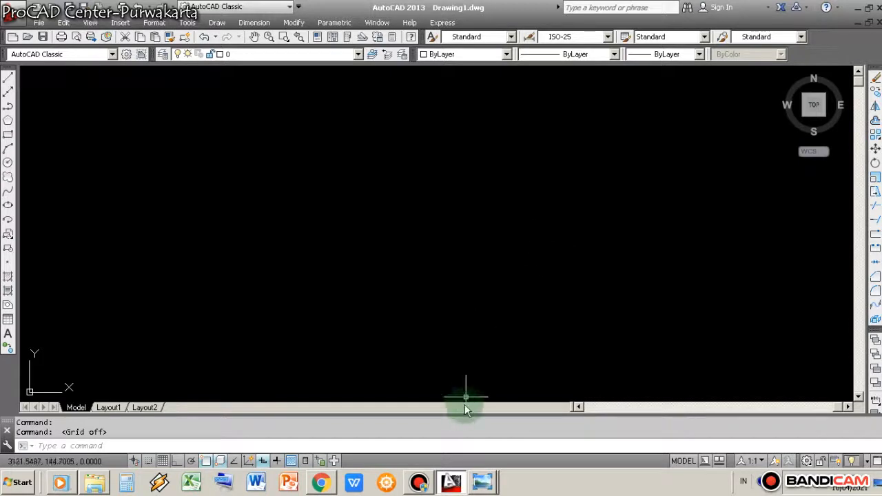
Examine the dimensioned views in the 2axle support reference picture and return to the drawing in AutoCAD
click(482, 482)
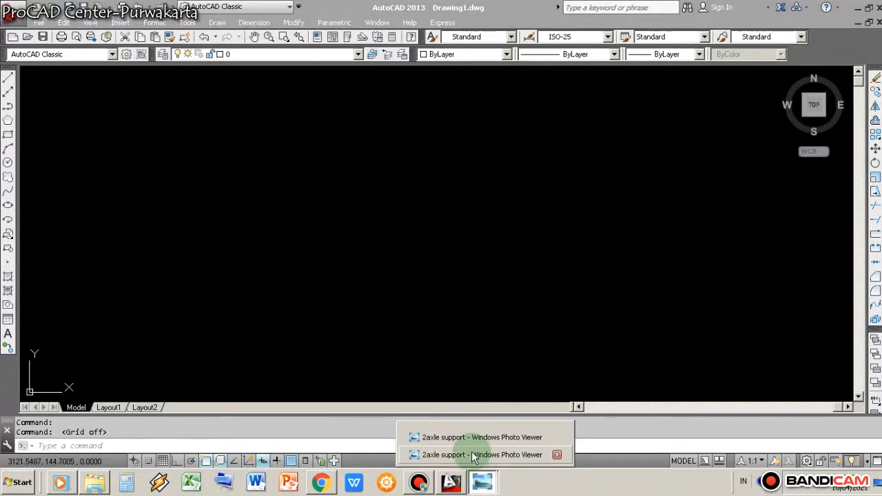
click(473, 455)
click(482, 482)
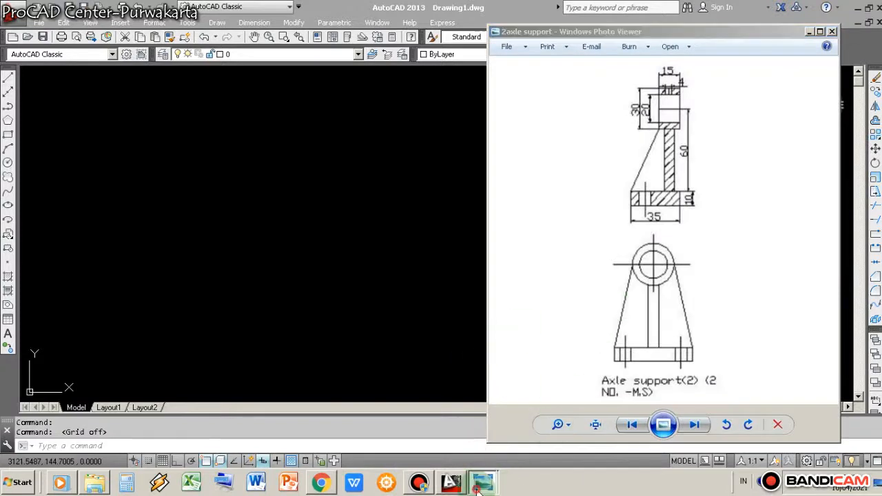
click(491, 438)
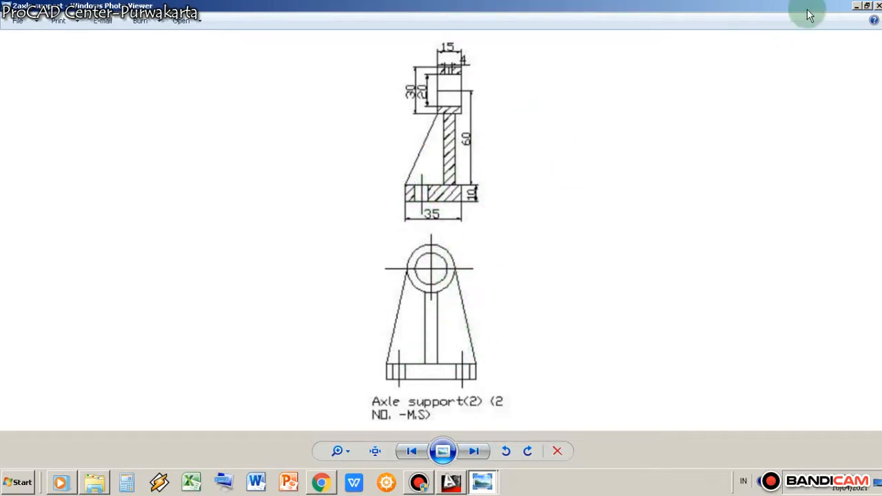
click(866, 6)
click(400, 277)
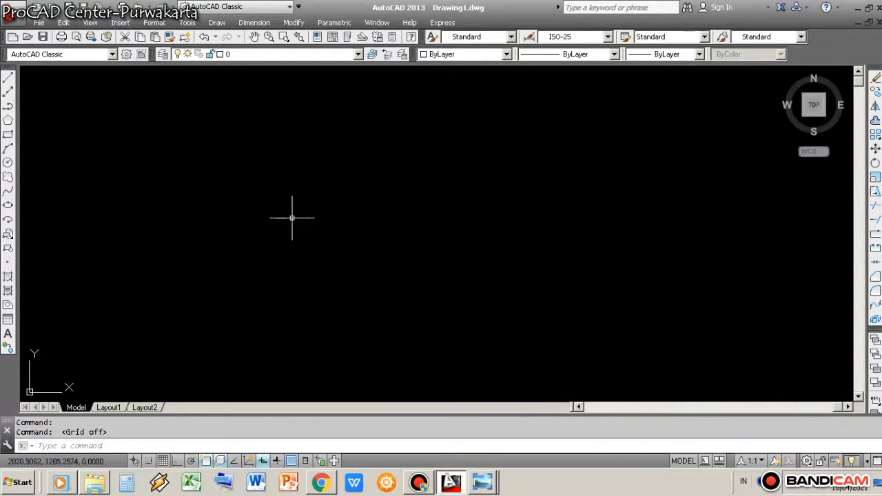
click(482, 482)
click(467, 457)
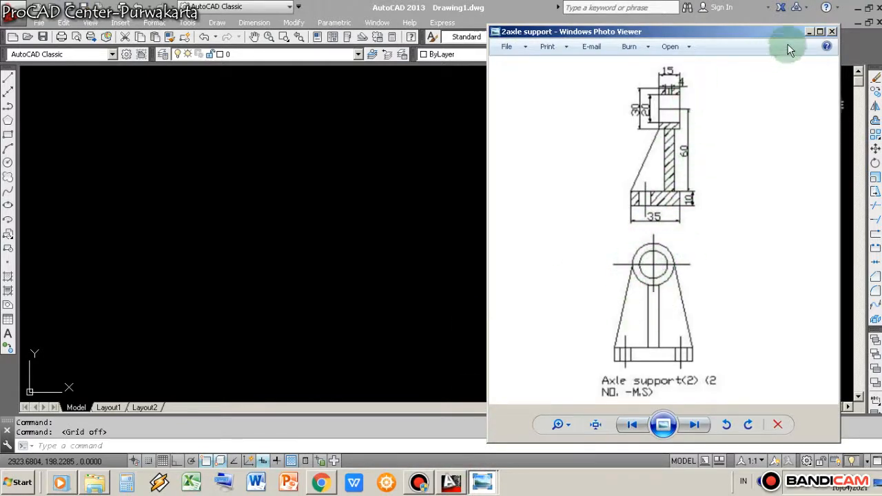
click(809, 31)
Draw a horizontal construction line about 3145 units long across the drawing area with Ortho on
text(l)
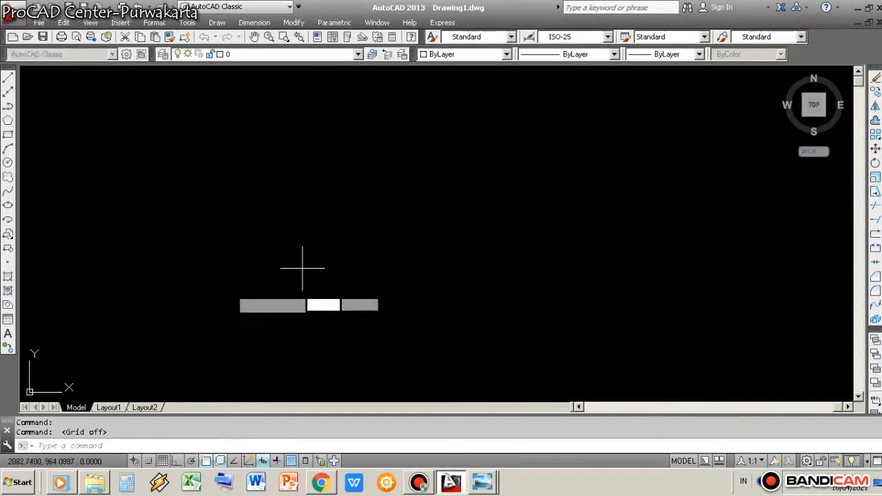
key(Return)
click(204, 271)
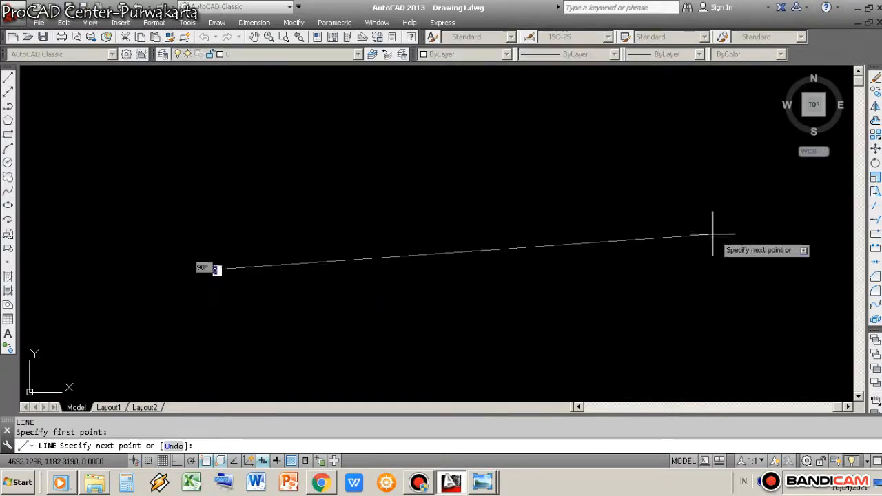
key(F8)
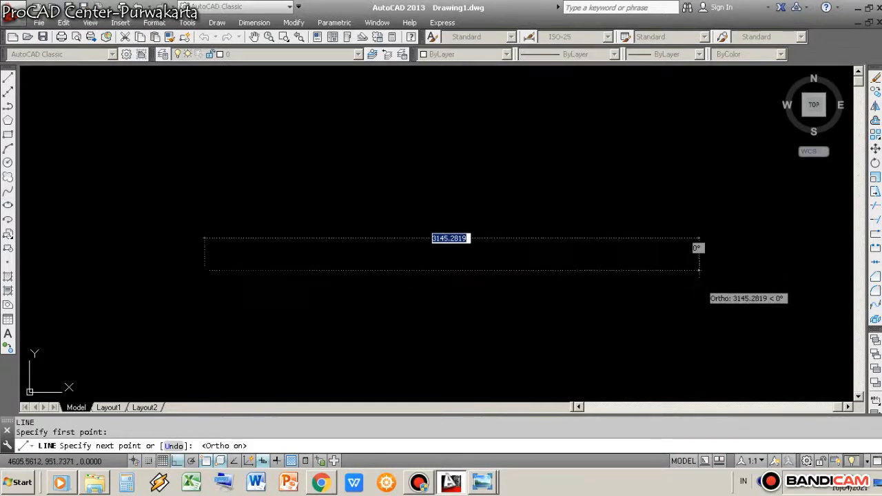
right_click(652, 241)
click(662, 248)
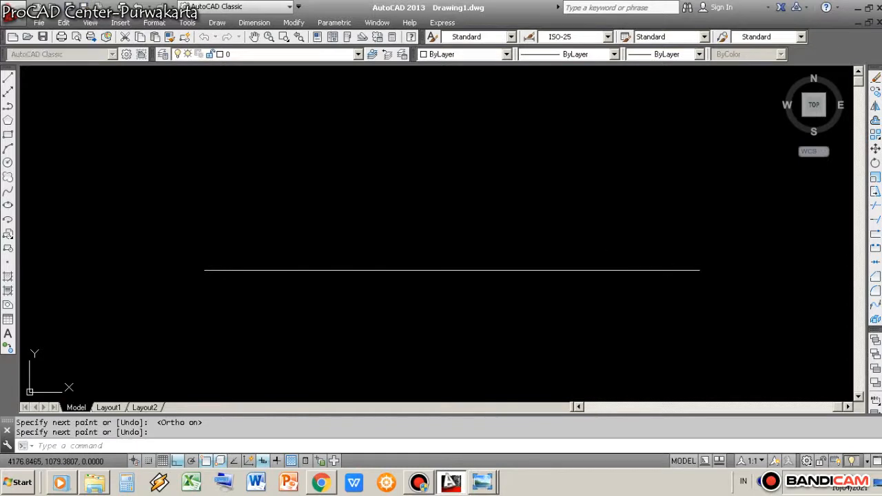
Draw a vertical construction line crossing the horizontal line near its left end
text(l)
key(Return)
click(290, 192)
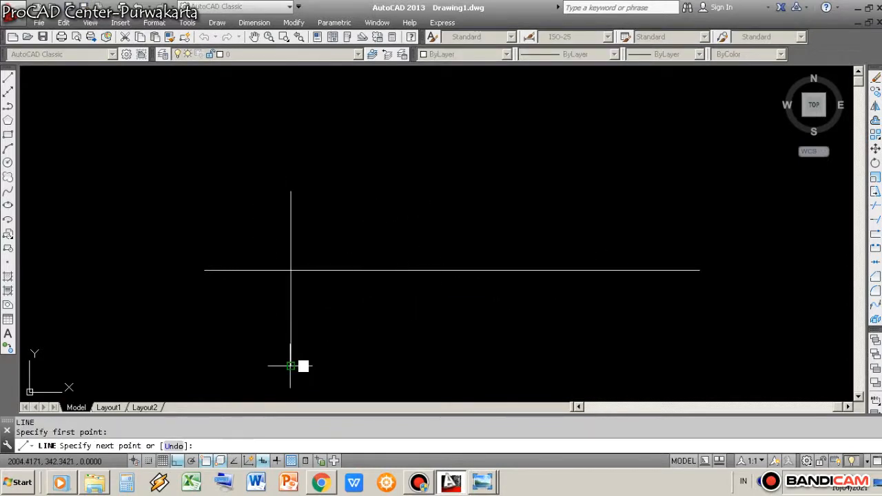
right_click(313, 204)
click(342, 224)
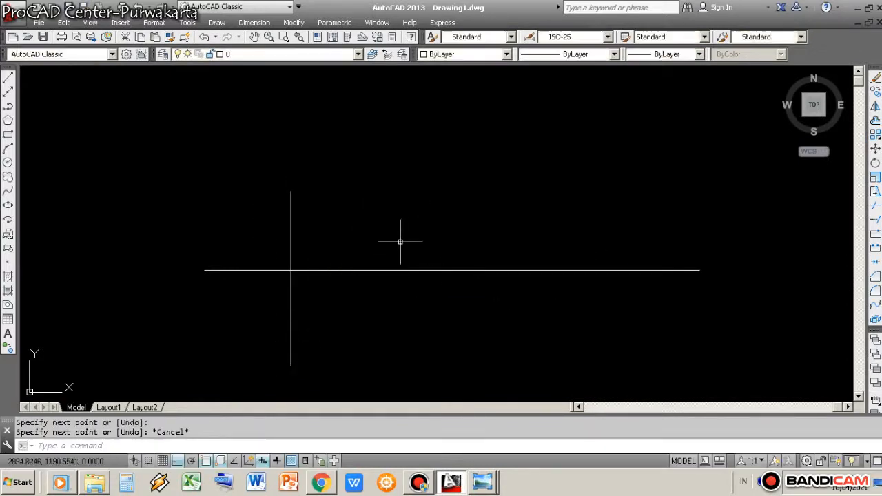
Shorten the horizontal line by stretching its right endpoint to a short distance beyond the vertical line
click(462, 216)
click(433, 286)
click(700, 270)
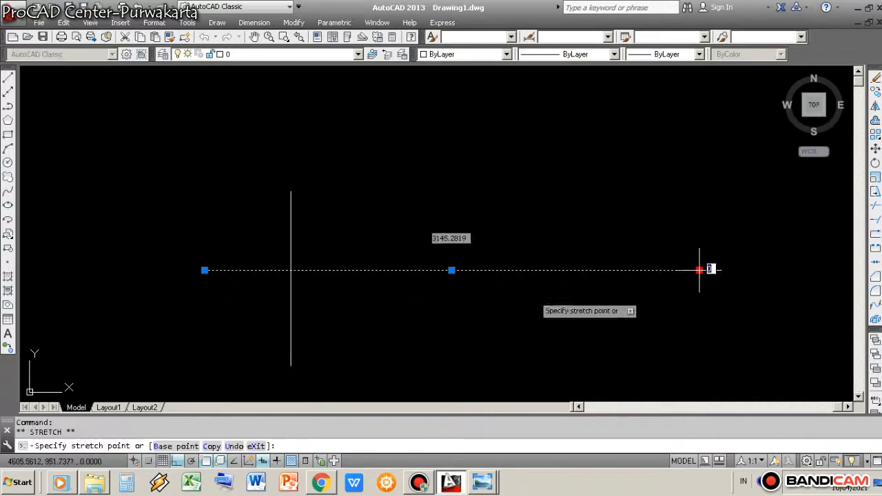
click(365, 291)
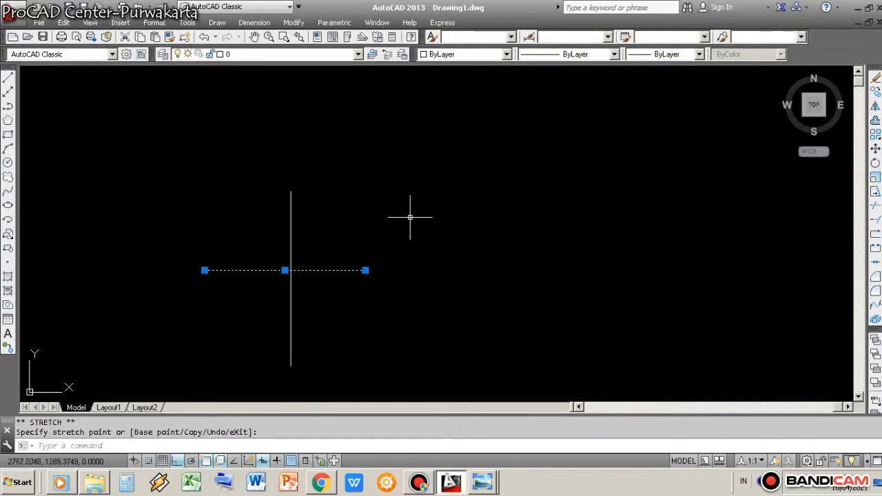
Centre the crossed lines, shrink the AutoCAD window, close the duplicate viewer and show the 2axle support picture beside the drawing
text(p)
key(Return)
drag(379, 219, 520, 187)
right_click(516, 184)
click(522, 186)
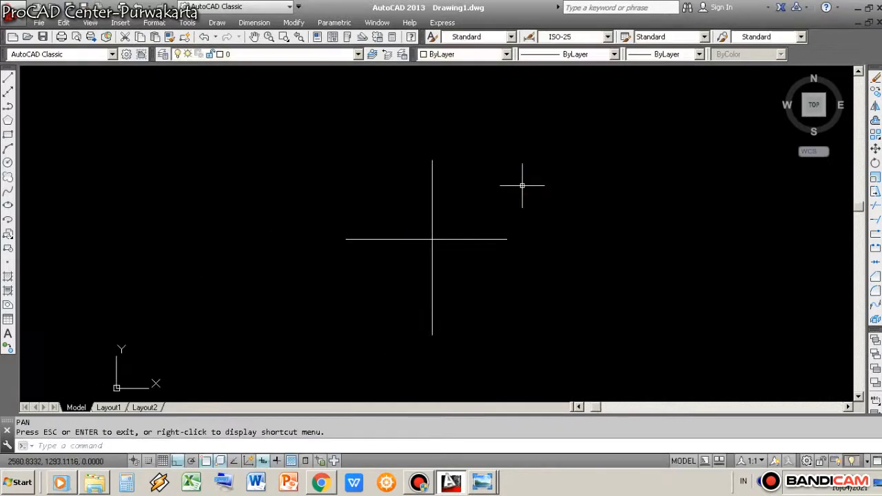
click(870, 9)
click(484, 490)
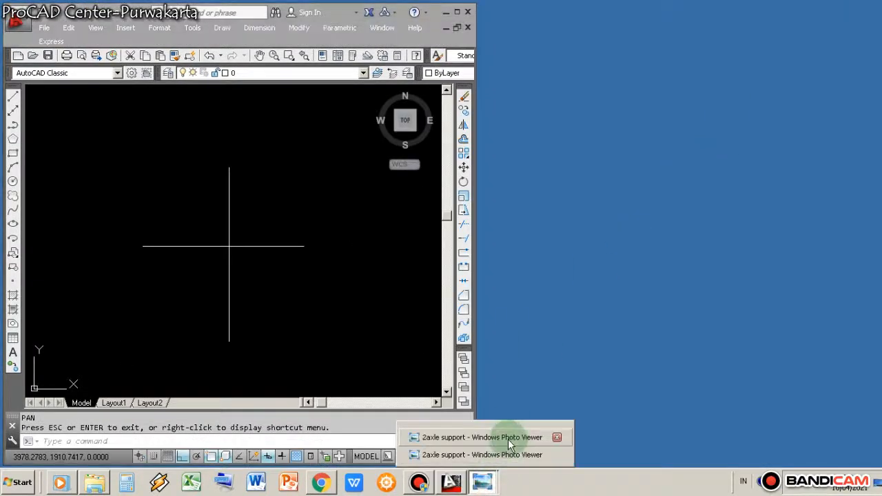
click(559, 438)
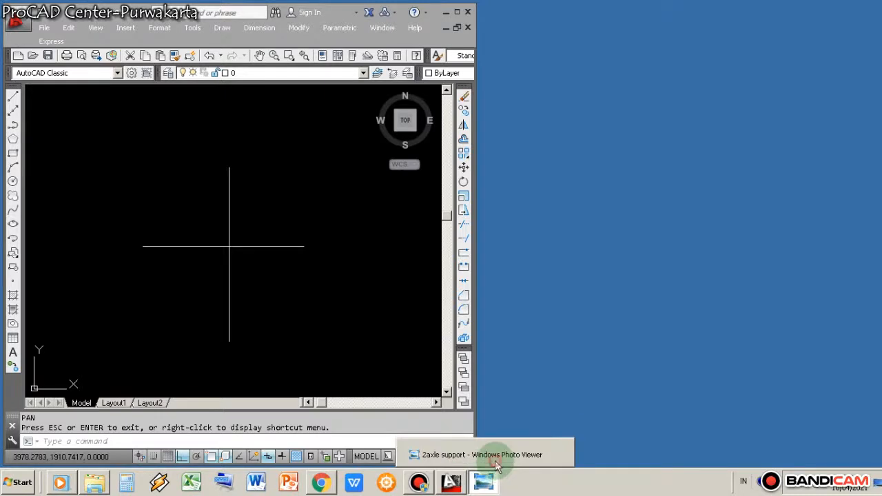
click(495, 457)
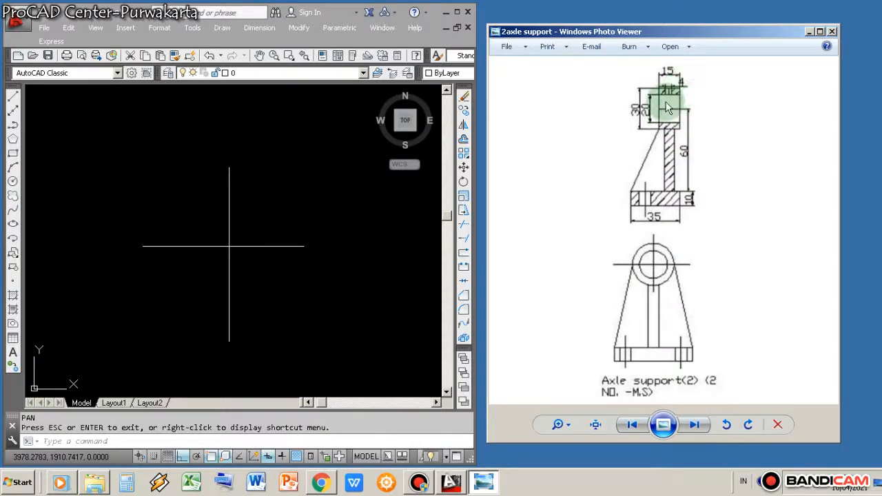
Enlarge the reference picture's window and zoom in on the dimensioned sectional side view
drag(607, 441, 600, 479)
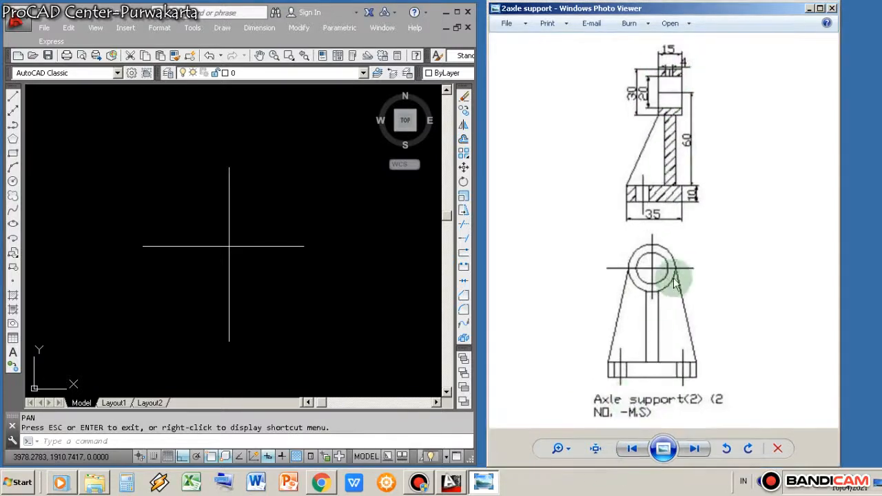
drag(676, 125, 675, 165)
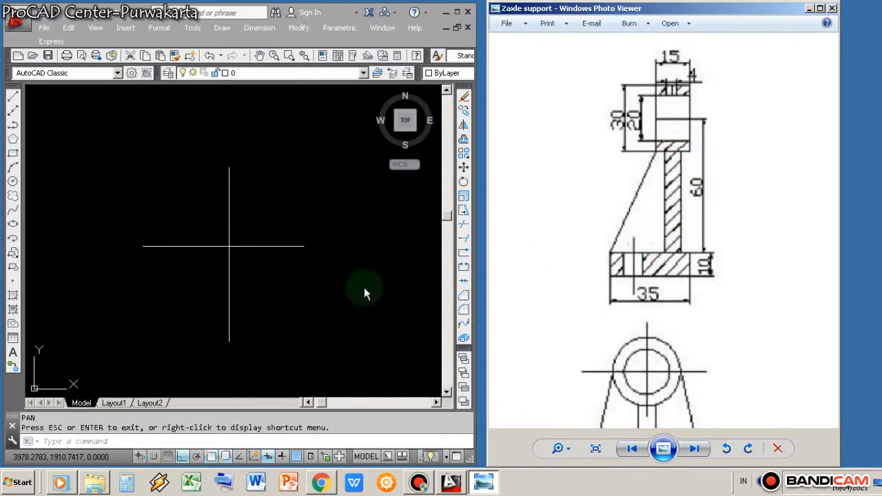
click(277, 313)
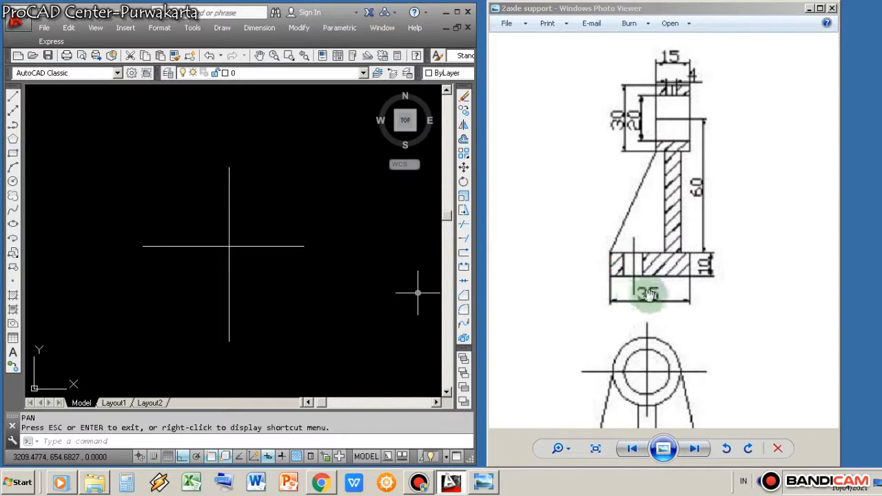
click(330, 297)
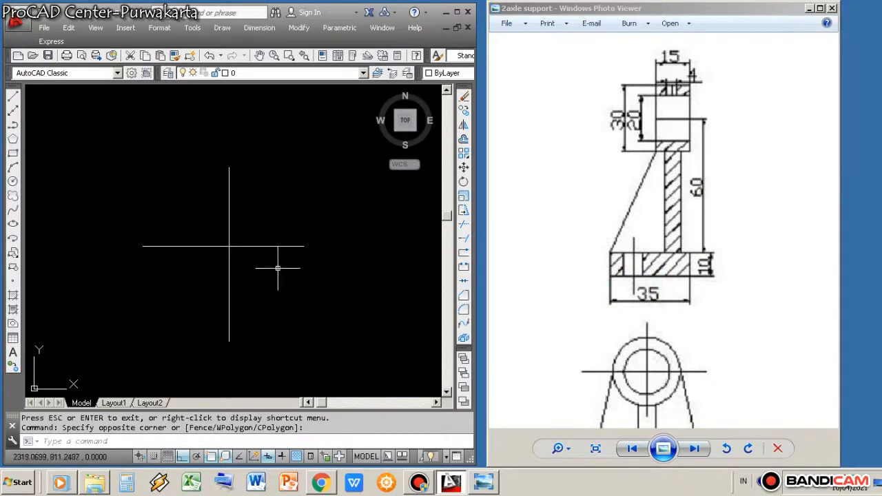
Offset the vertical construction line by 17.5 to both sides
key(Escape)
text(o)
key(Return)
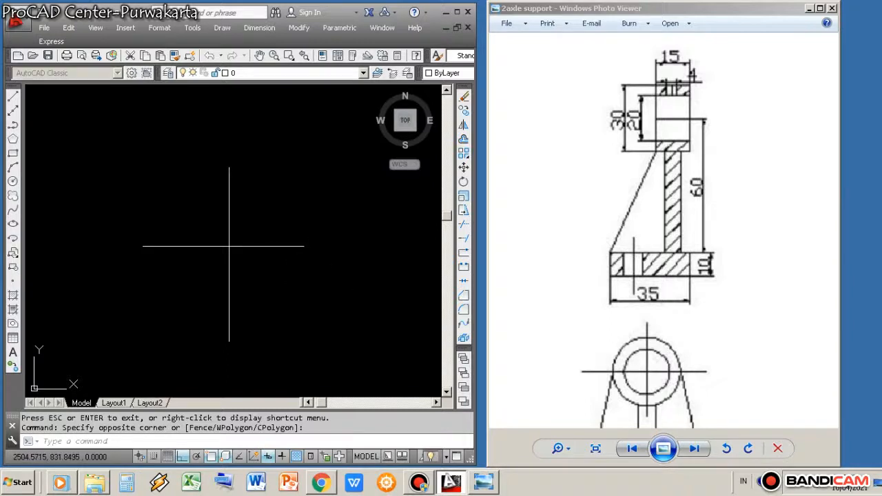
text(17.5)
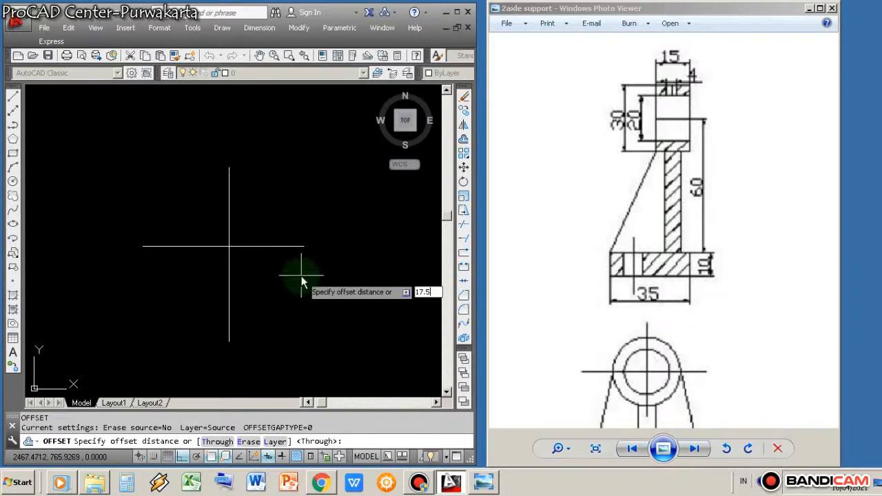
key(Return)
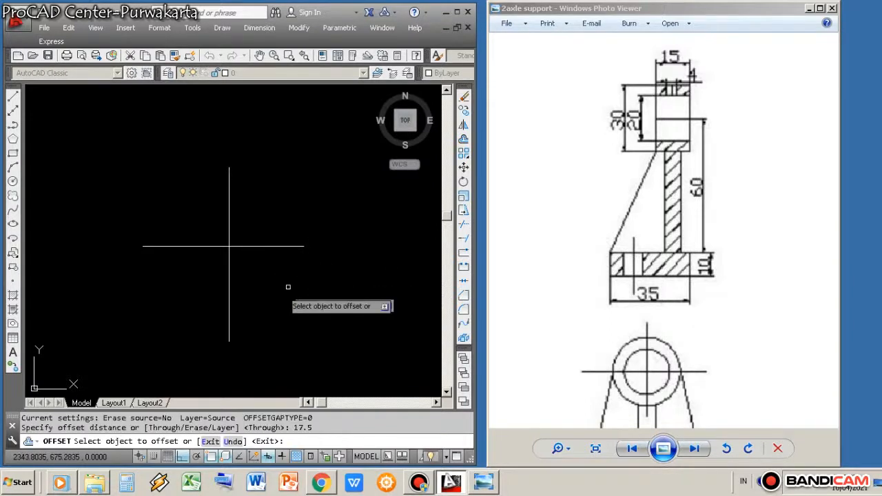
click(230, 276)
click(224, 268)
scroll(229, 266, up, 3)
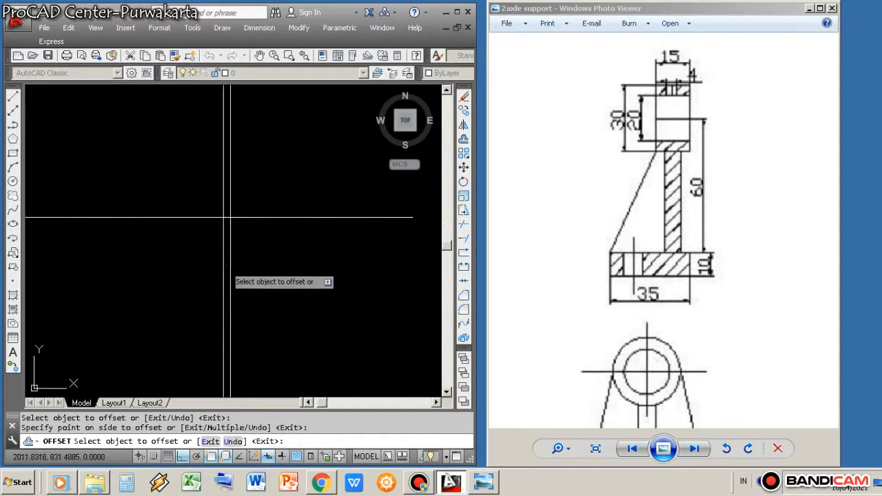
click(223, 269)
click(196, 256)
scroll(210, 224, up, 2)
right_click(258, 177)
click(266, 186)
scroll(249, 182, up, 1)
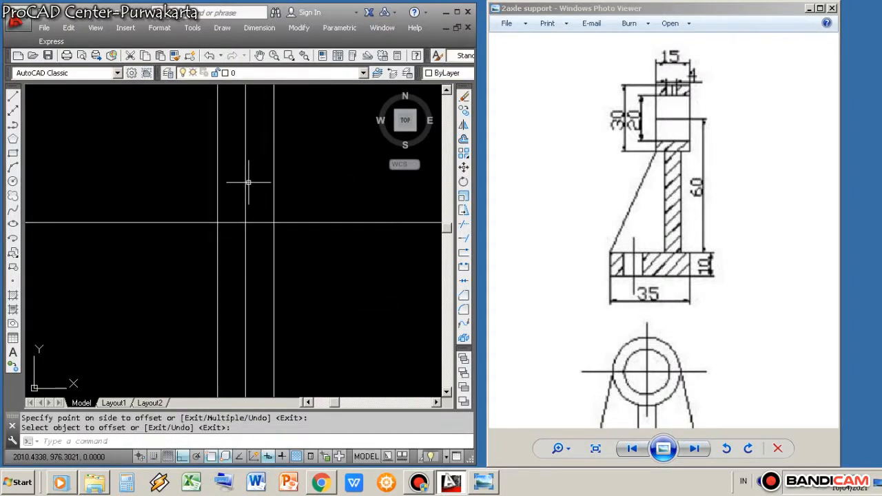
Offset the horizontal construction line upward by 10 for the base thickness
key(Return)
text(1)
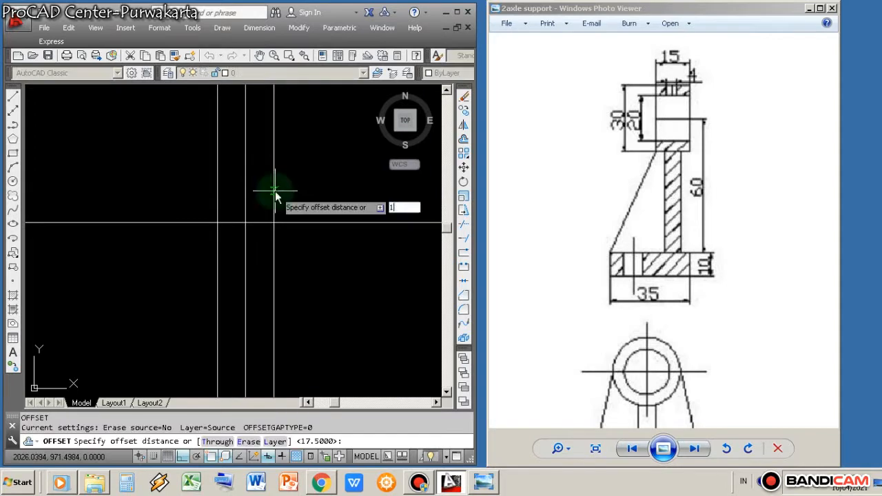
text(0)
key(Return)
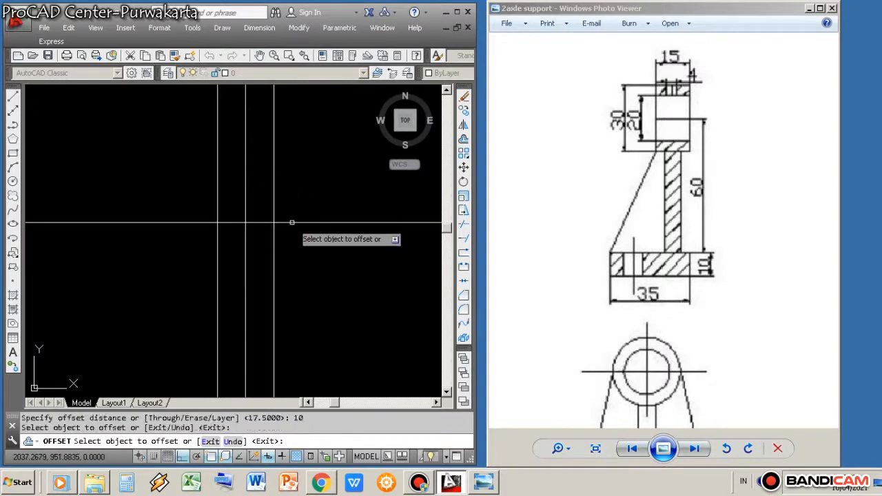
click(292, 223)
click(299, 177)
right_click(300, 181)
click(309, 190)
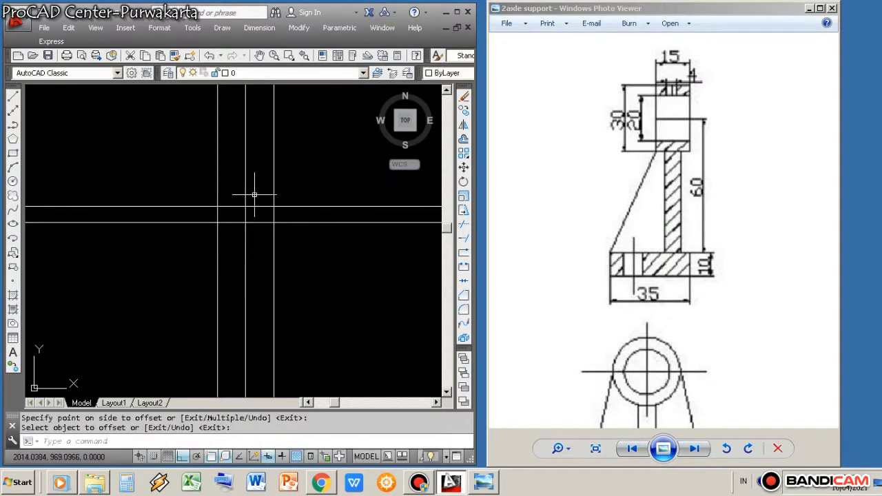
Trim both horizontal lines where they extend beyond the two outer vertical lines
scroll(268, 186, up, 2)
text(tr)
key(Return)
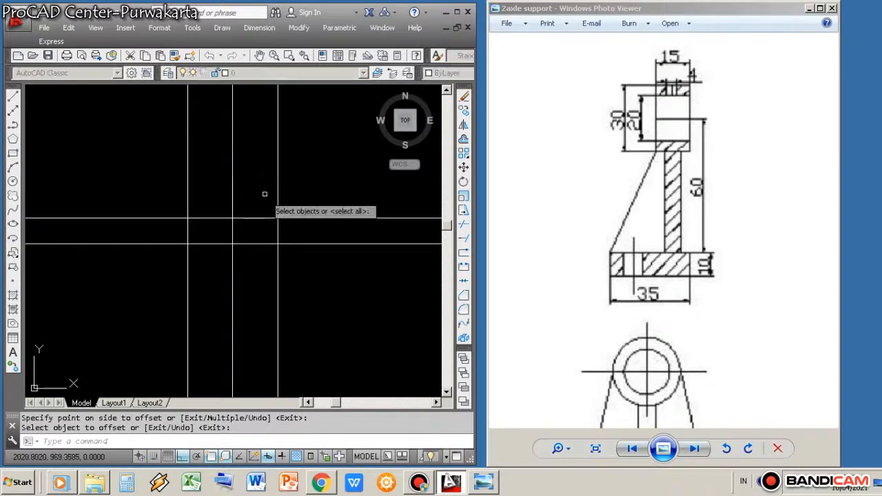
click(300, 194)
click(141, 284)
right_click(157, 255)
click(170, 189)
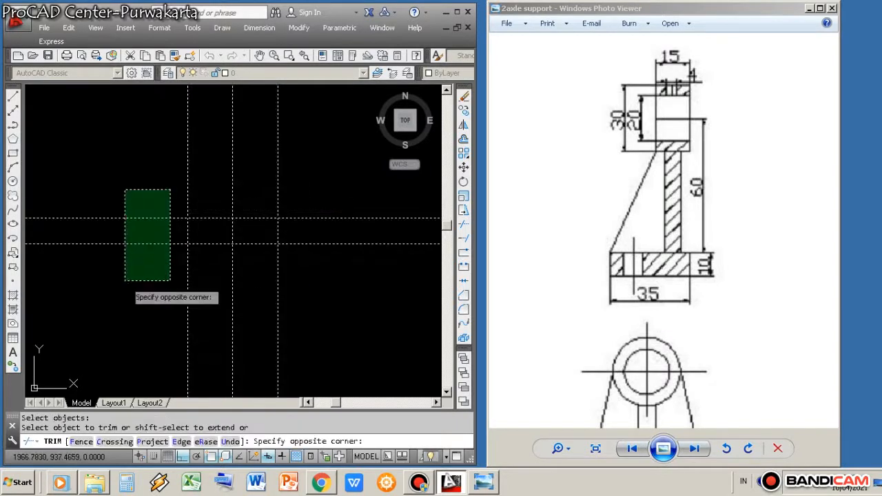
click(124, 282)
click(323, 186)
click(288, 255)
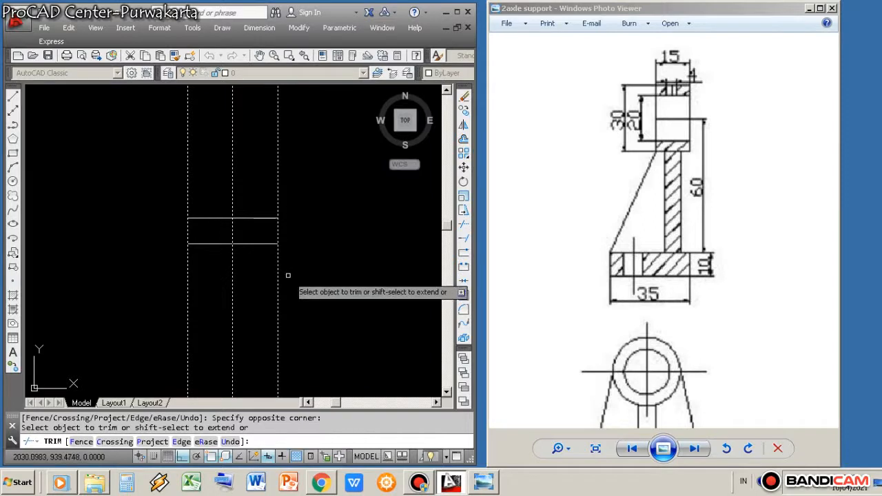
Trim the two outer vertical lines above and below the horizontals to form the base rectangle, keeping the centre line
click(286, 275)
click(267, 294)
click(215, 272)
click(167, 300)
click(198, 206)
click(176, 193)
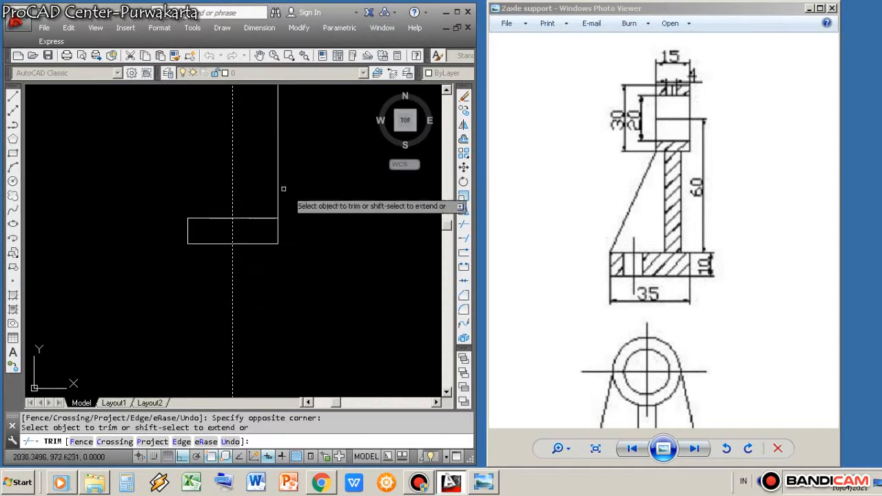
click(296, 197)
click(258, 181)
right_click(262, 185)
click(282, 193)
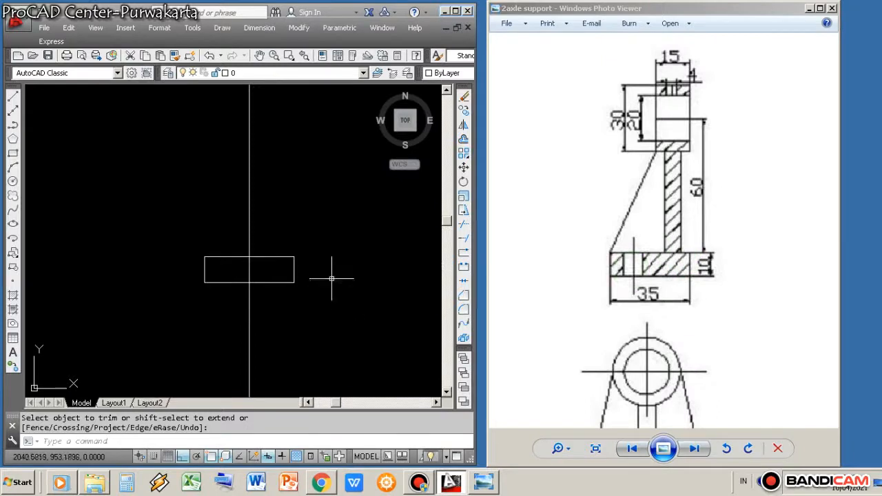
Offset the base rectangle's right edge inward by 5
key(Escape)
text(o)
key(Return)
text(5)
key(Return)
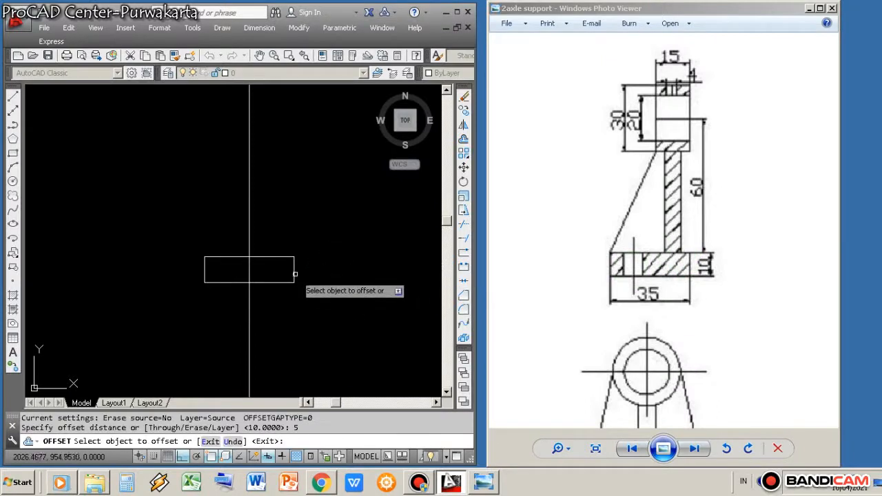
click(295, 269)
click(278, 269)
key(Return)
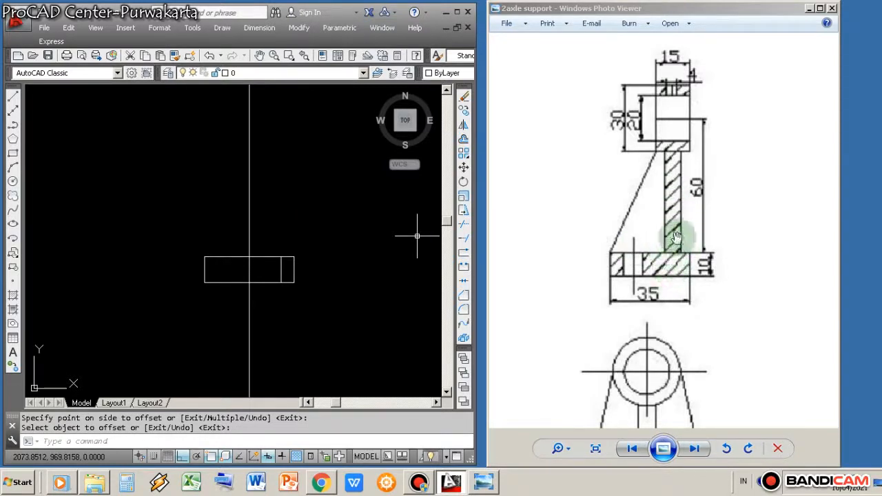
Offset the new inner vertical line of the base leftward by 7 for the web thickness
key(Return)
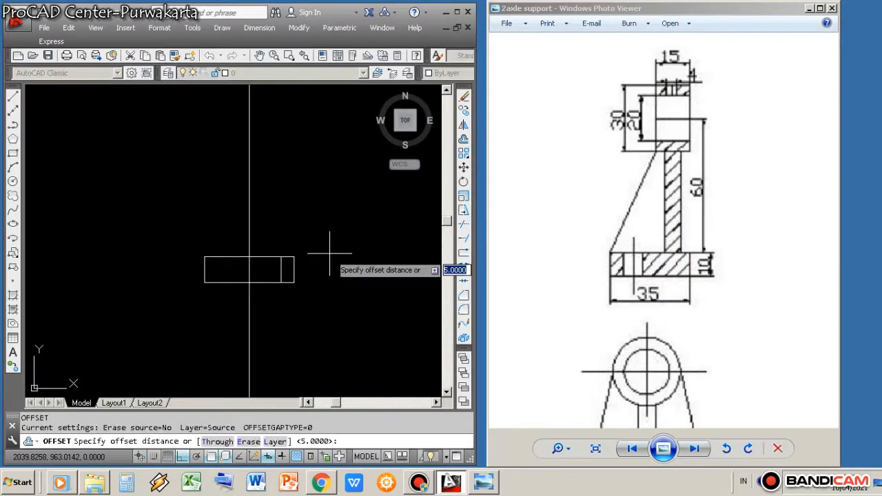
text(7)
key(Return)
click(282, 265)
click(273, 264)
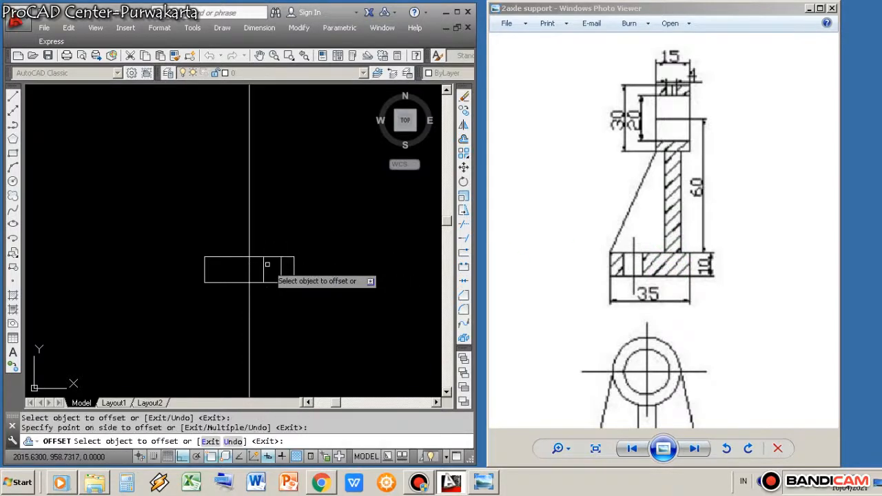
right_click(309, 217)
click(321, 222)
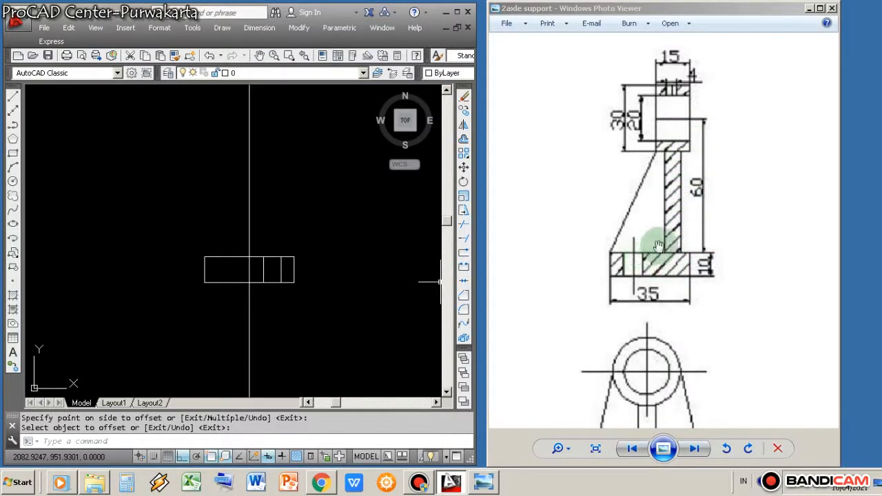
Offset the top edge of the base upward by 60 for the bore axis
key(Return)
key(Return)
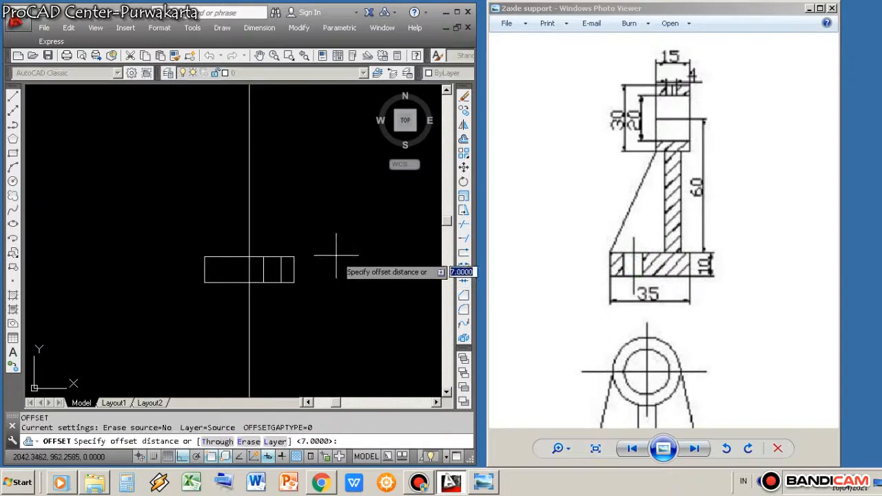
text(60)
key(Return)
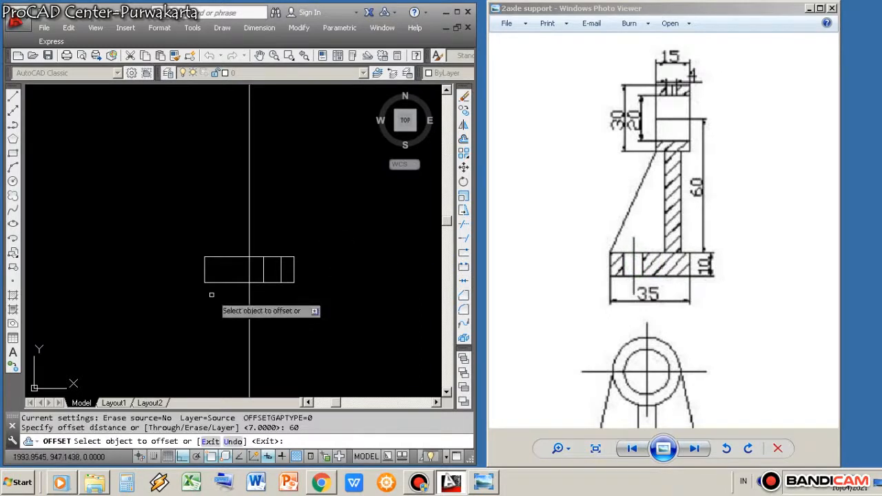
click(231, 257)
click(237, 189)
right_click(296, 186)
click(306, 190)
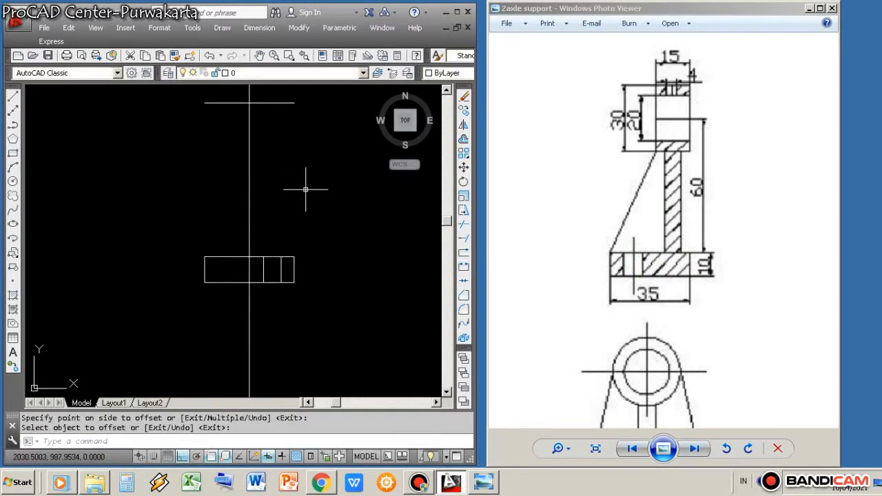
Narrow the reference picture window, move it aside, dismiss the notification and widen the AutoCAD window into the freed space
text(p)
key(Return)
drag(310, 172, 349, 237)
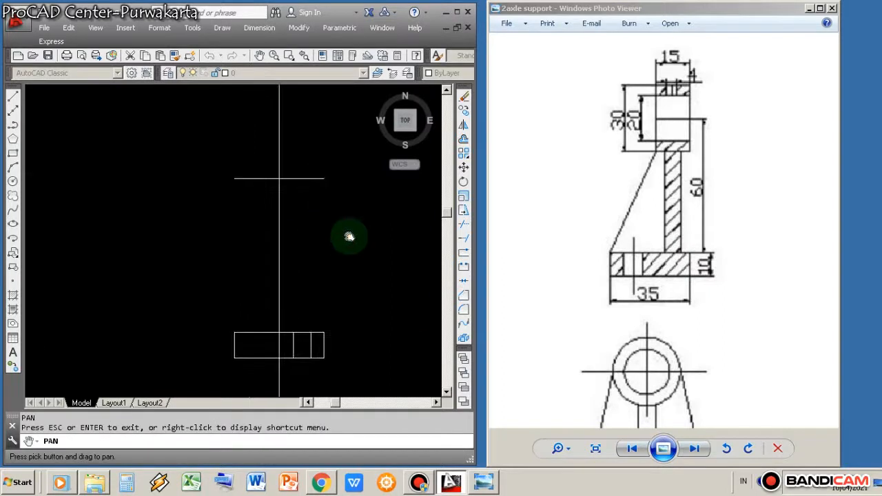
drag(488, 249, 567, 229)
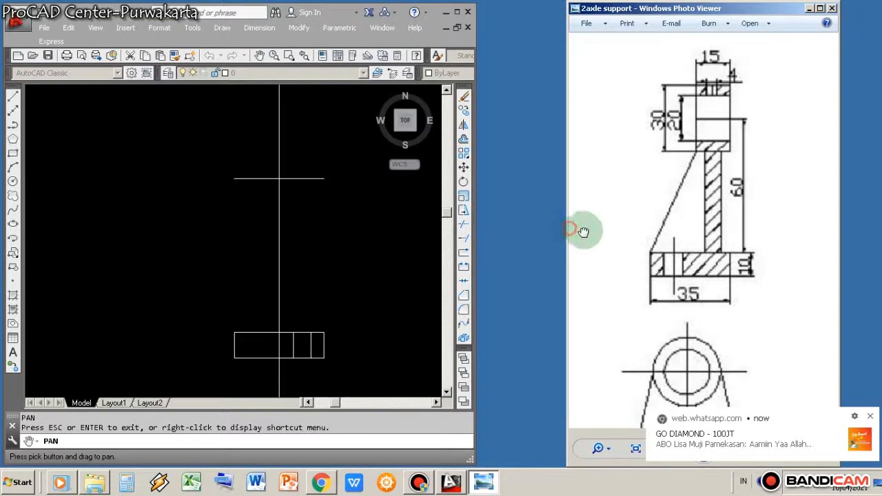
click(561, 229)
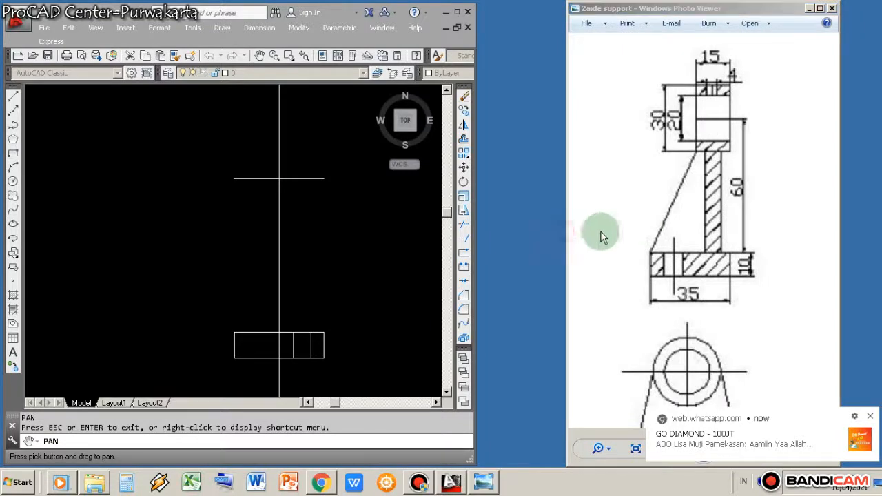
click(567, 222)
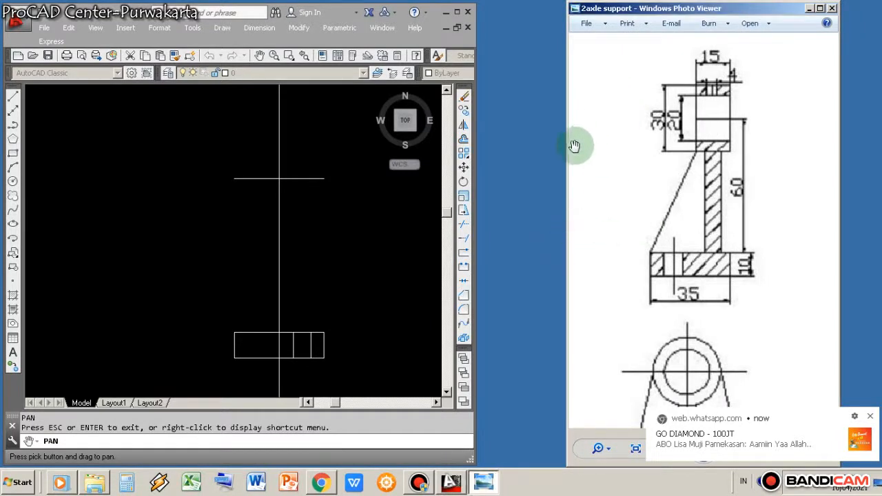
drag(718, 11, 756, 13)
click(870, 416)
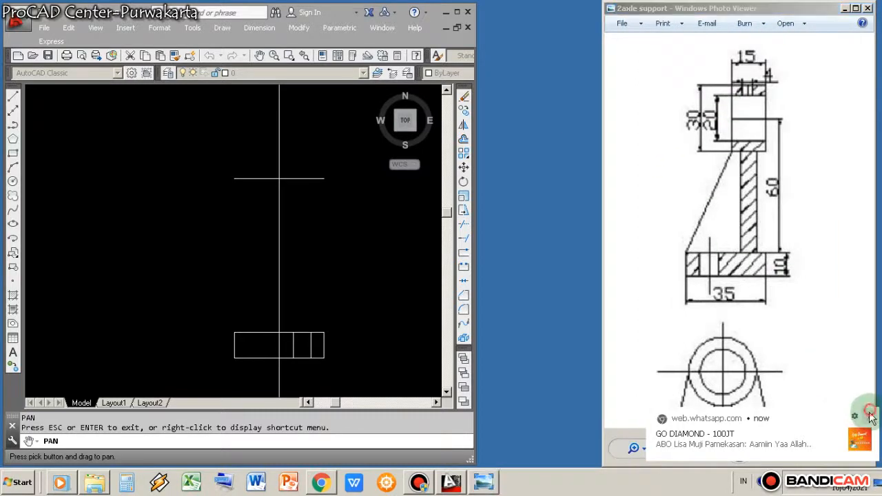
click(568, 317)
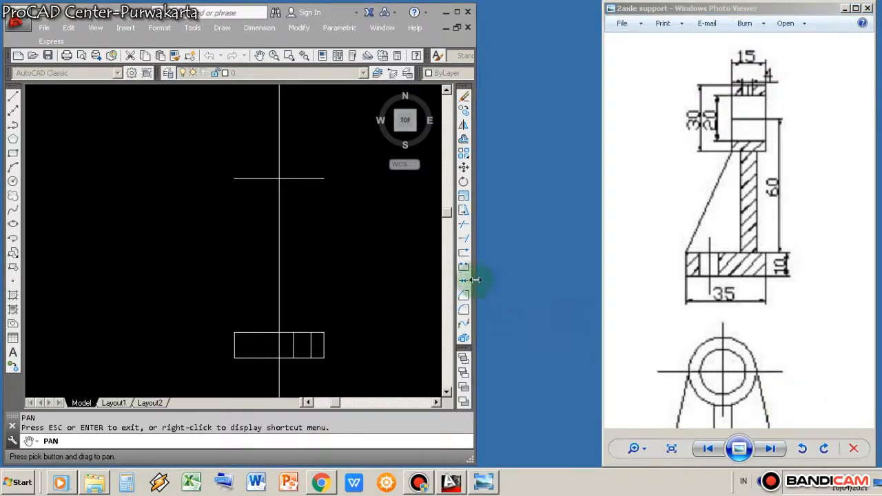
drag(475, 279, 598, 256)
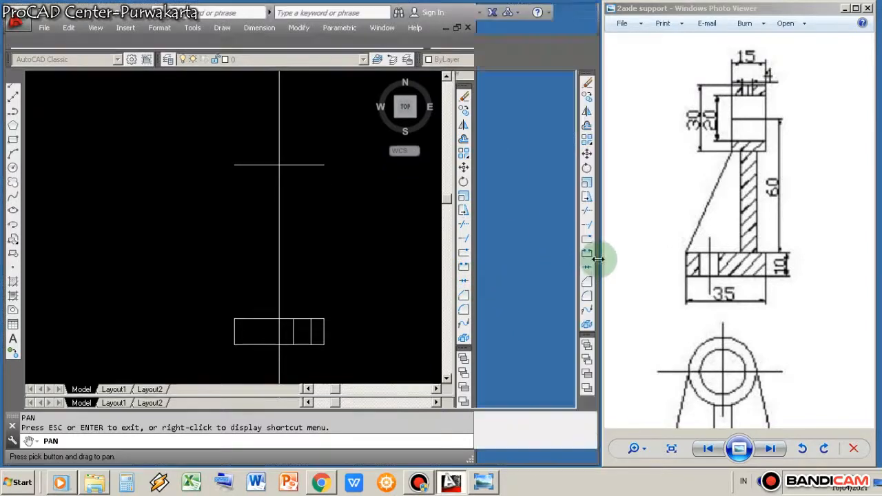
click(439, 243)
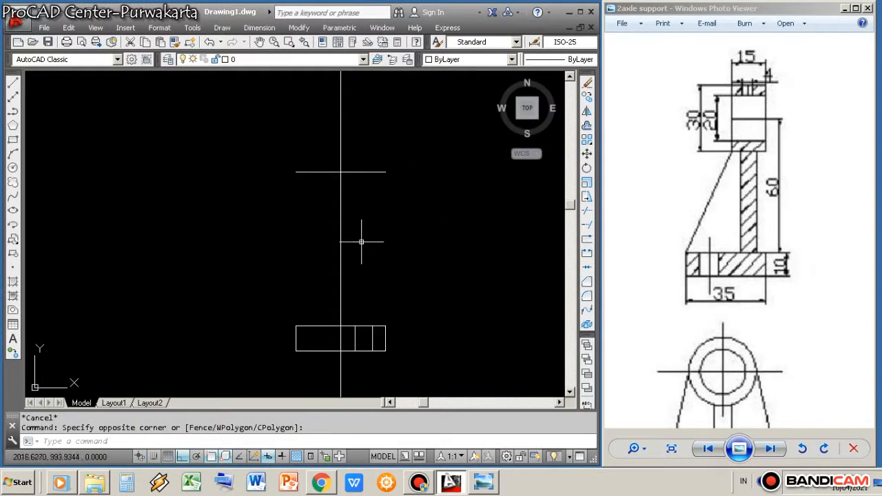
scroll(361, 242, down, 2)
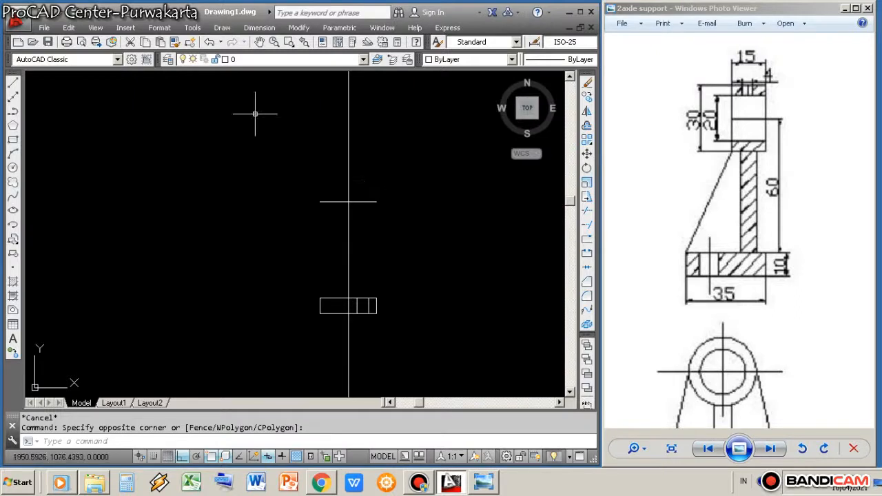
scroll(323, 204, up, 2)
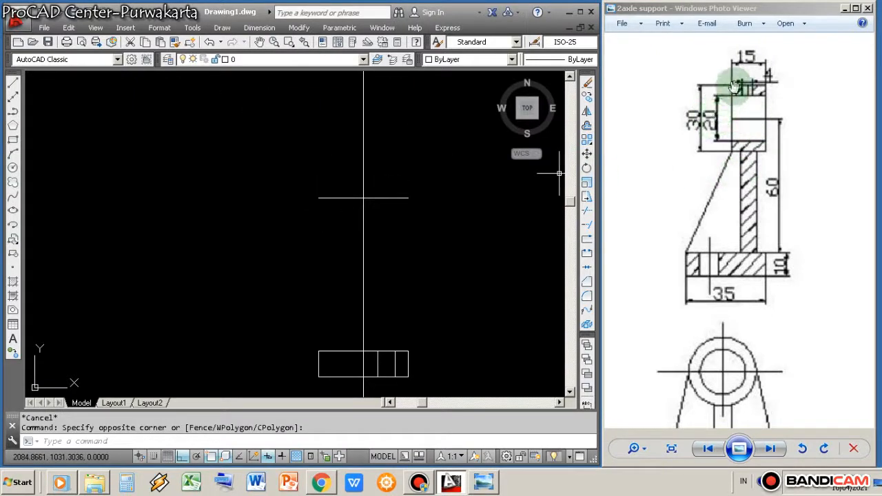
scroll(736, 86, up, 2)
scroll(352, 317, down, 4)
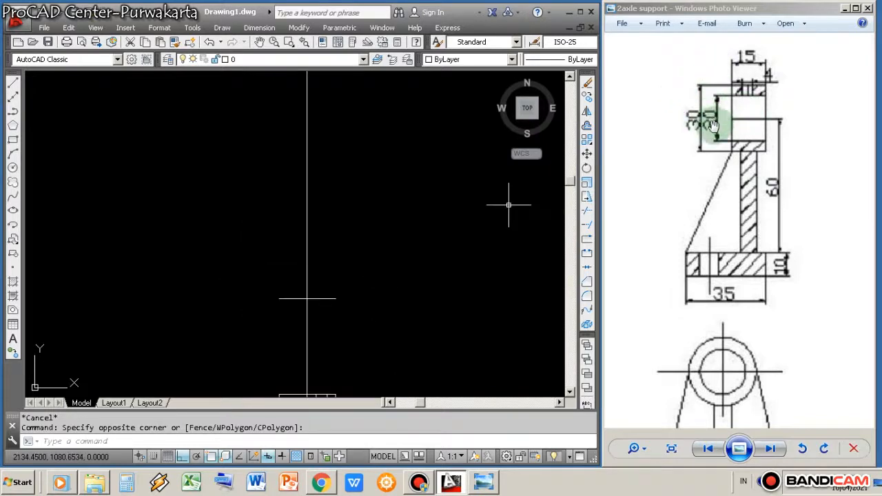
click(438, 267)
scroll(428, 226, down, 2)
click(370, 315)
scroll(343, 282, up, 2)
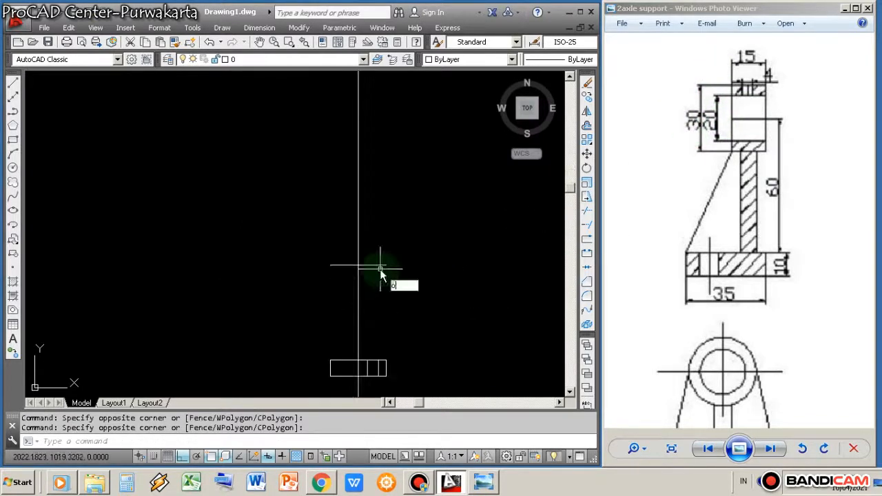
Offset the horizontal bore axis line by 10 both upward and downward for the bore edges
key(Return)
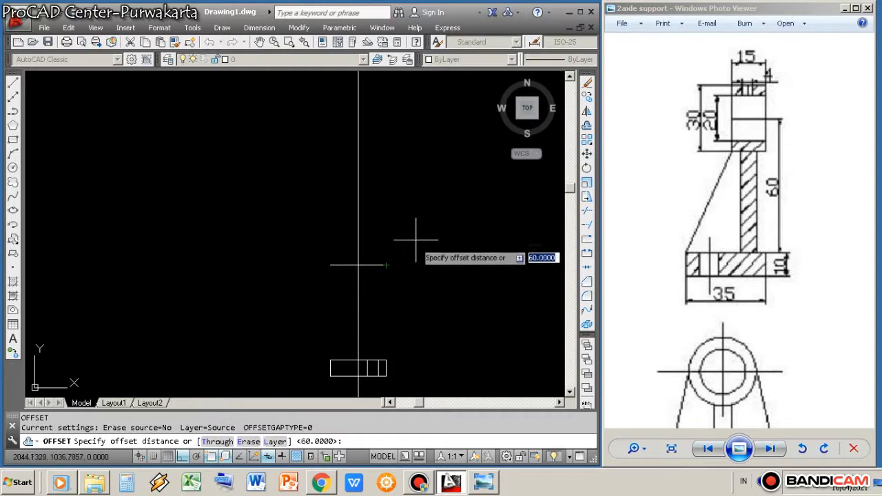
text(10)
key(Return)
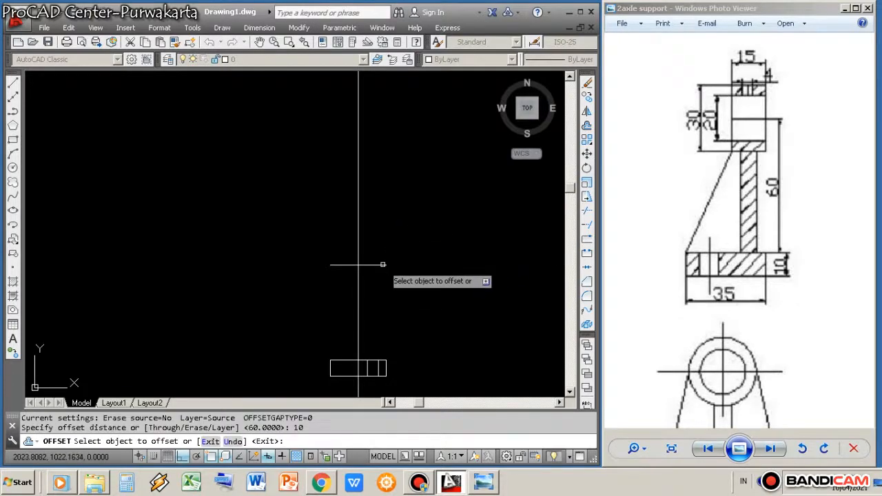
click(395, 224)
click(383, 263)
click(377, 282)
right_click(414, 235)
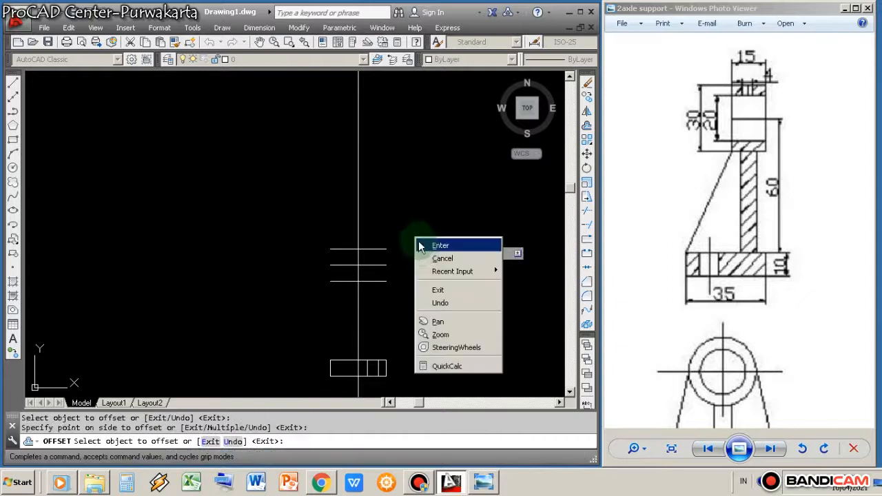
click(425, 247)
Offset the horizontal bore axis line by 15 both upward and downward for the boss's outer edges
scroll(363, 271, up, 4)
text(o)
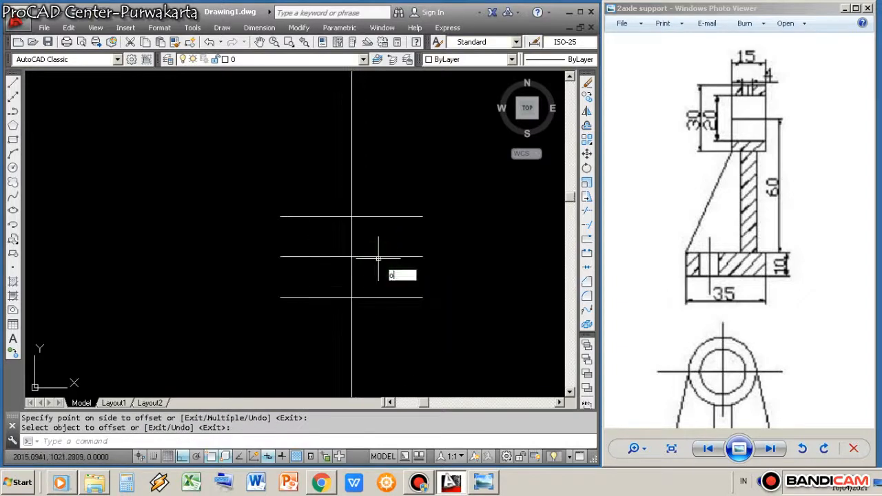
key(Return)
text(1)
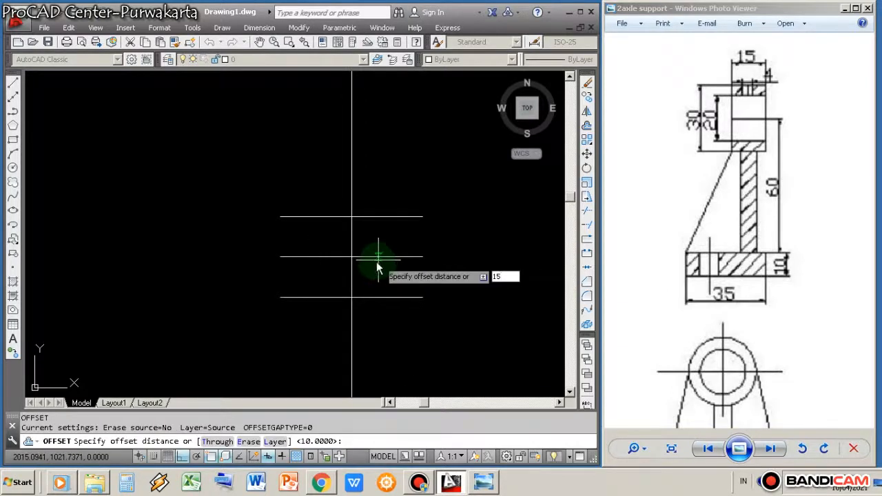
text(5)
key(Return)
click(379, 257)
click(402, 227)
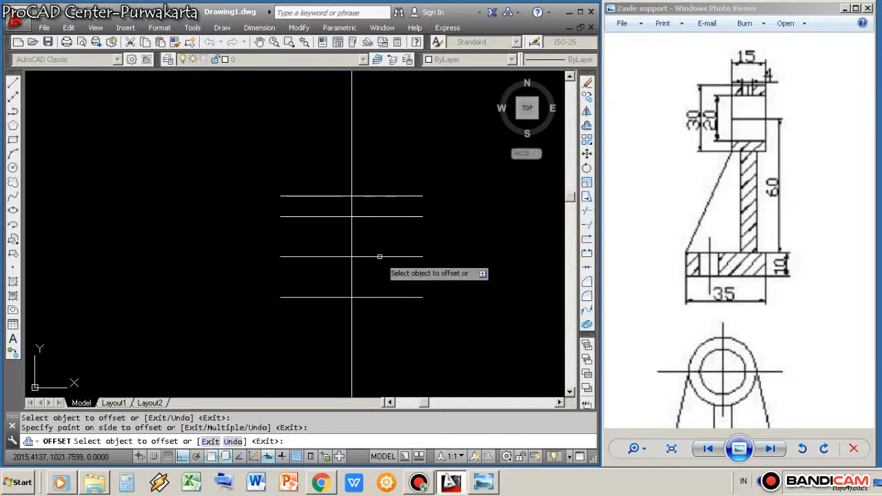
click(377, 328)
right_click(380, 343)
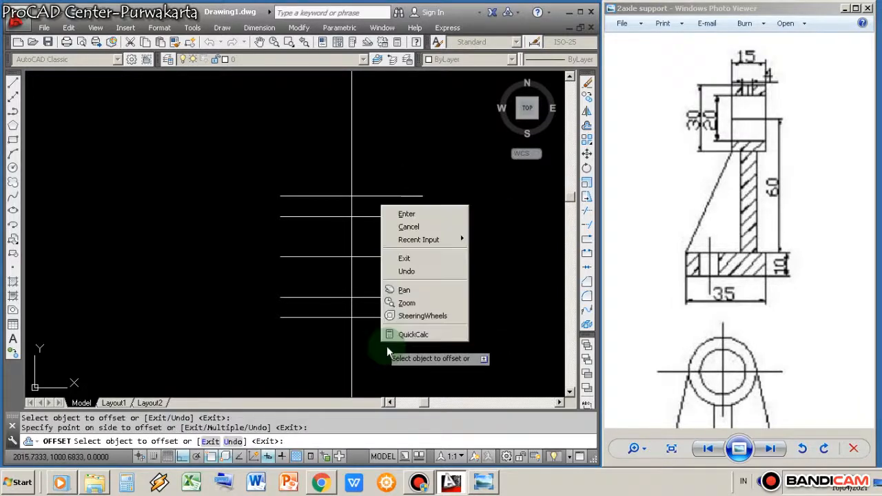
click(421, 213)
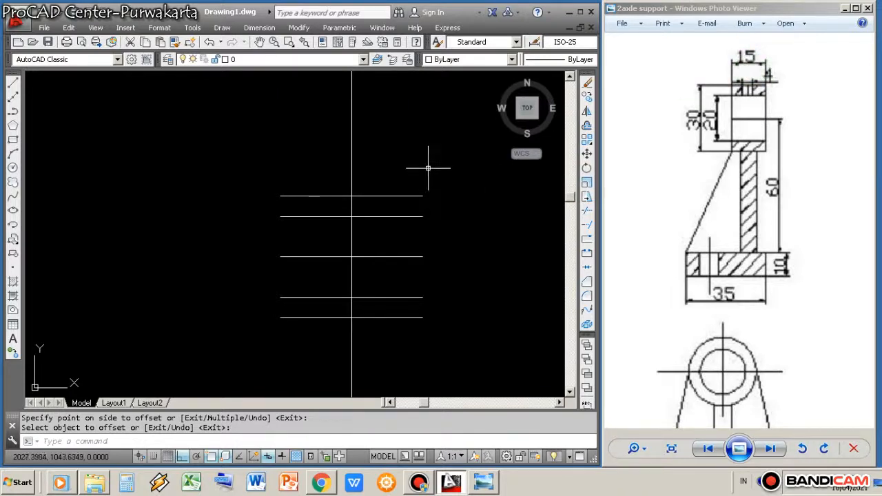
Offset the vertical centre line by 7.5 to both sides for the boss width
key(Return)
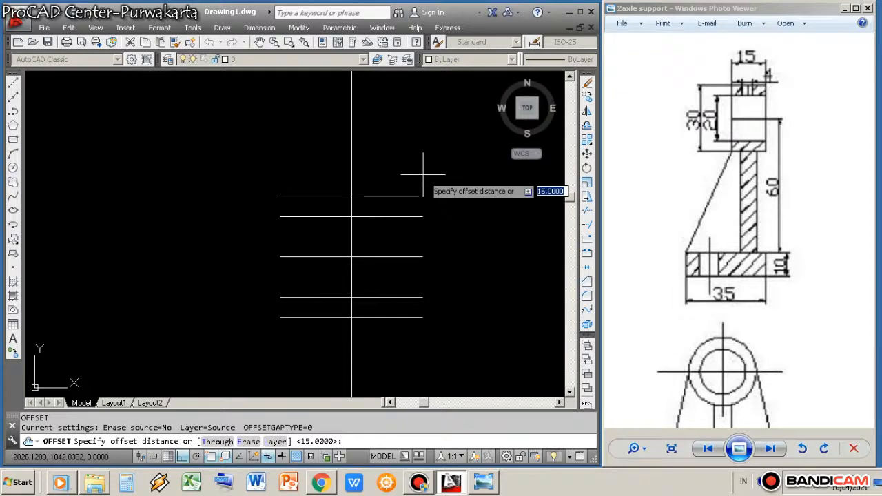
key(Return)
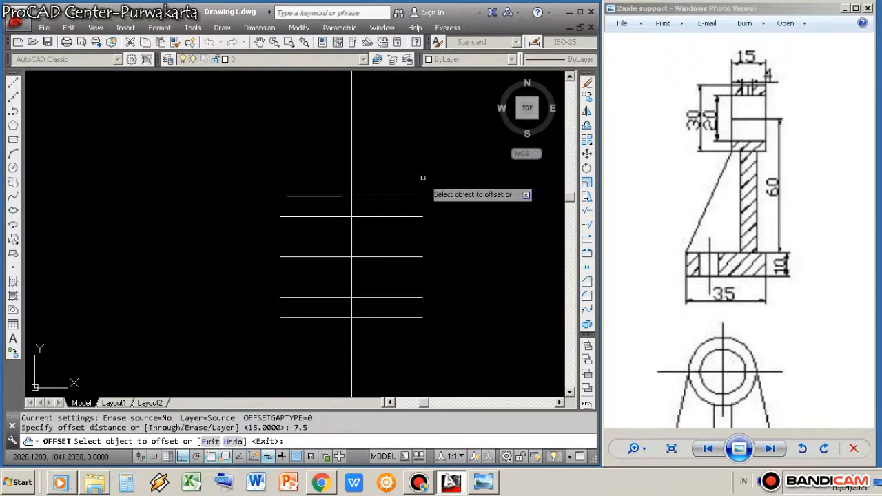
click(353, 236)
click(397, 229)
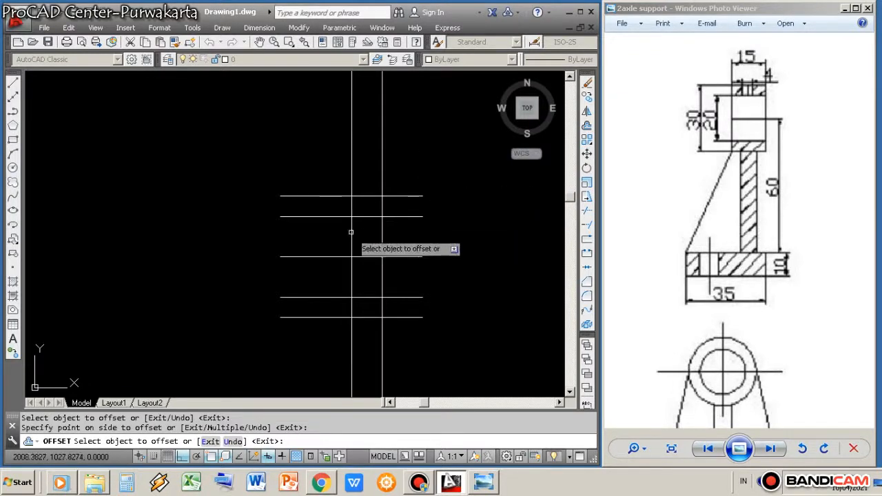
click(351, 237)
click(307, 238)
key(Return)
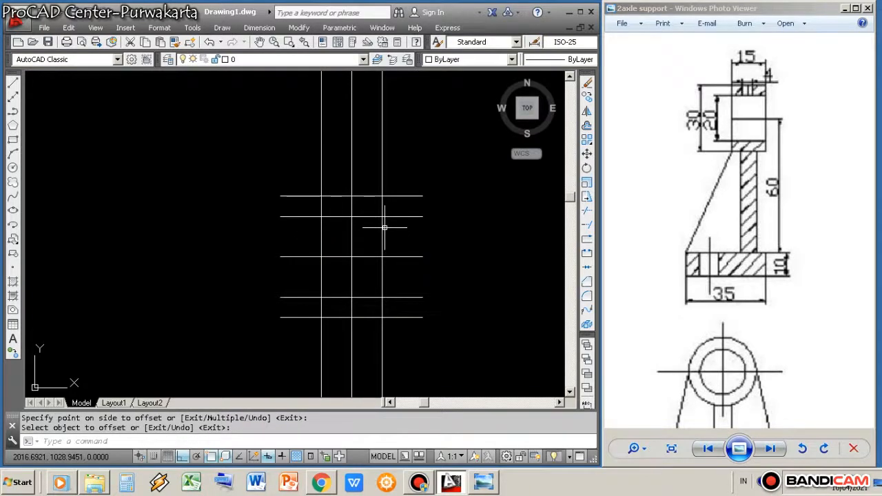
text(tr)
key(Return)
click(420, 178)
click(403, 227)
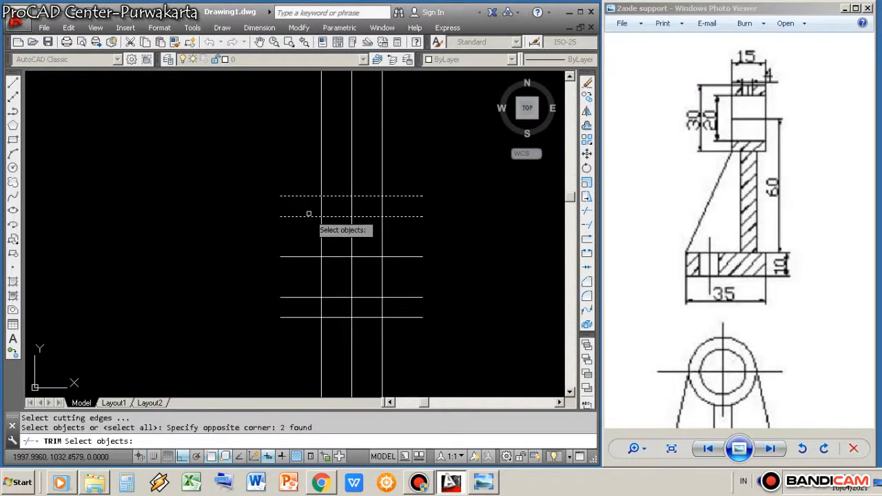
key(Return)
right_click(375, 238)
click(400, 258)
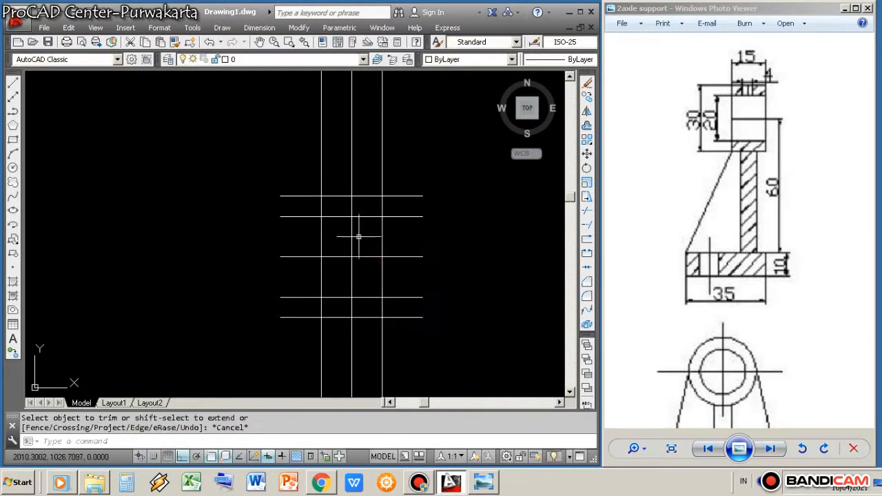
Trim the four horizontal bore and boss edge lines back to the two vertical boss sides, keeping the bore axis line
text(tr)
key(Return)
click(422, 352)
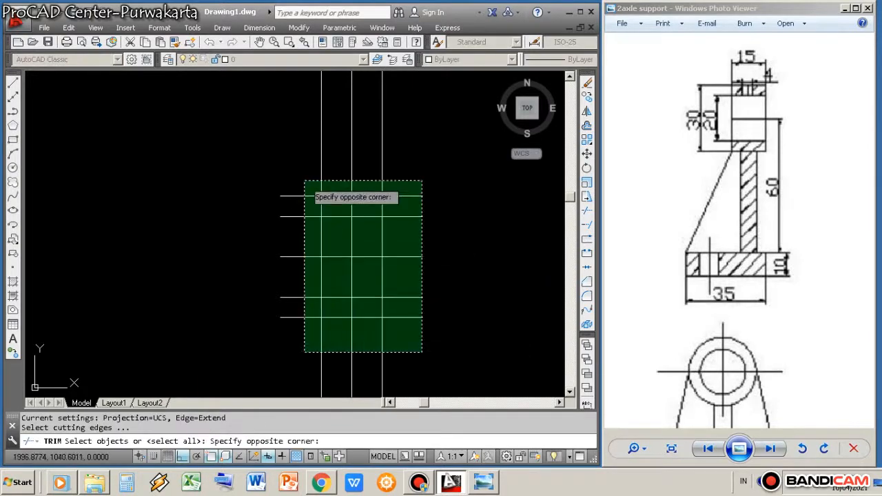
click(294, 172)
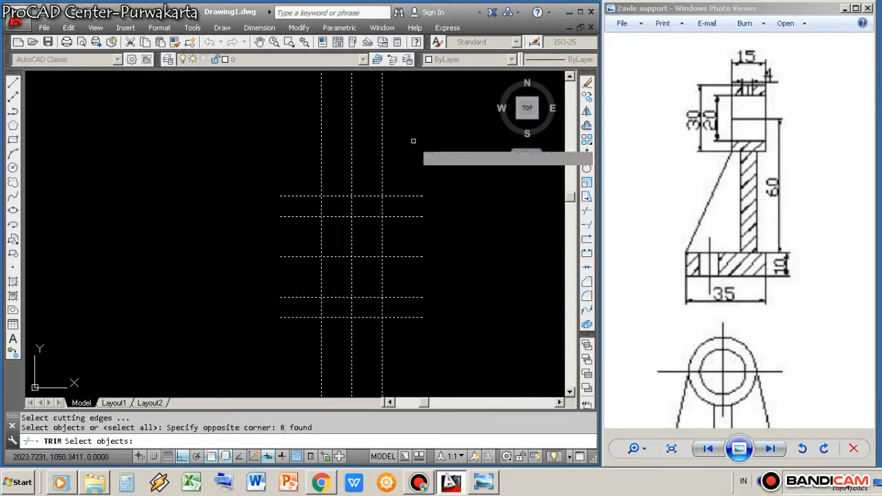
key(Return)
click(427, 175)
click(398, 248)
click(405, 282)
click(386, 349)
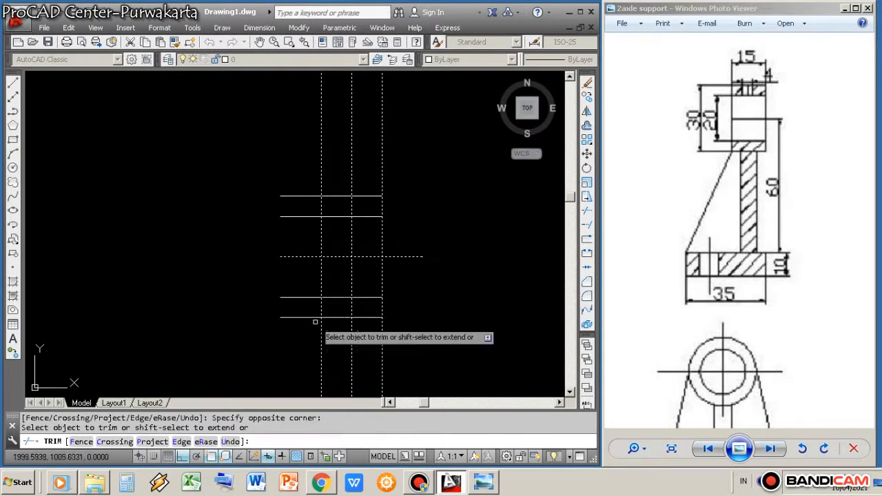
click(314, 292)
click(301, 332)
click(297, 190)
click(281, 239)
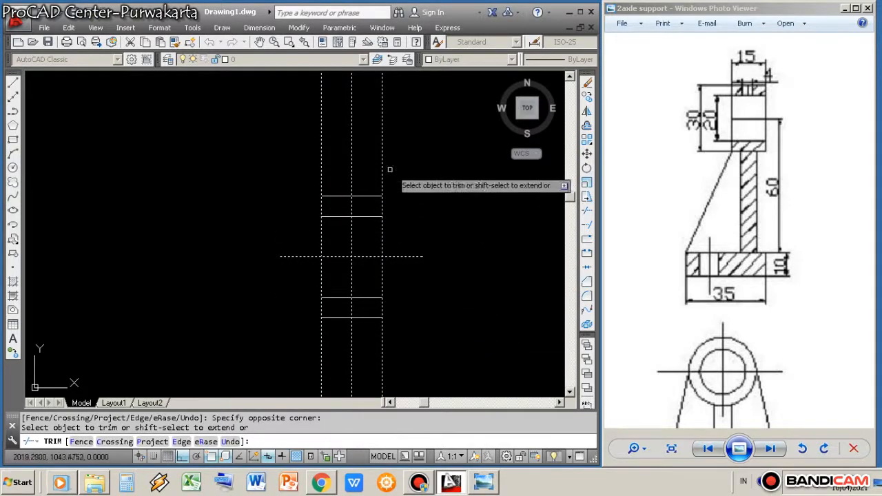
Trim the two vertical boss side lines above the boss's top edge and below its bottom edge
click(393, 162)
click(369, 173)
click(337, 174)
click(309, 170)
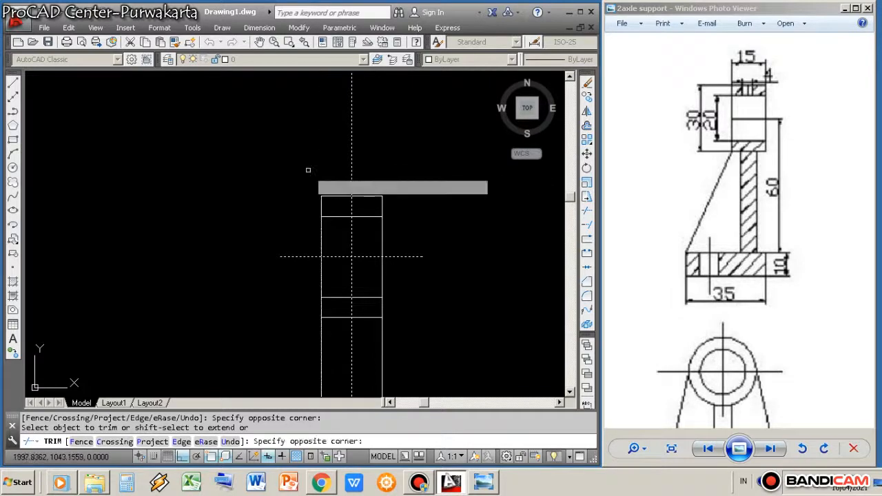
click(385, 334)
click(372, 348)
click(332, 338)
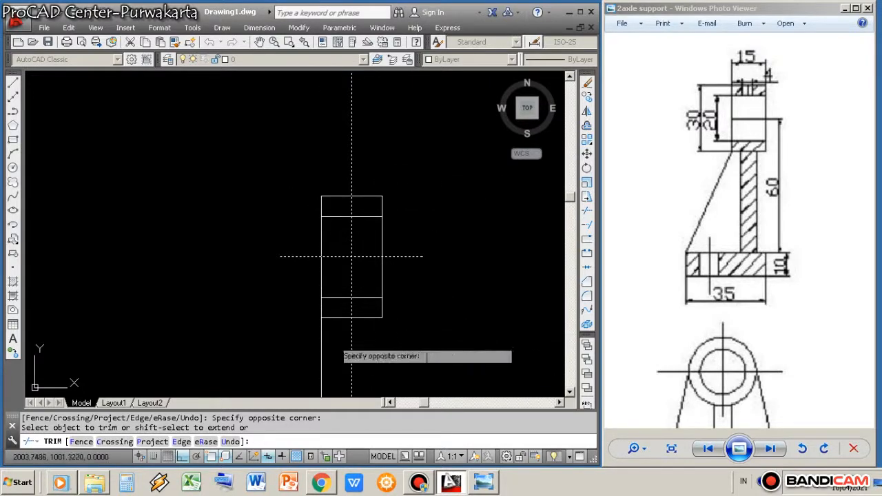
click(316, 356)
right_click(267, 338)
click(289, 171)
scroll(354, 220, down, 2)
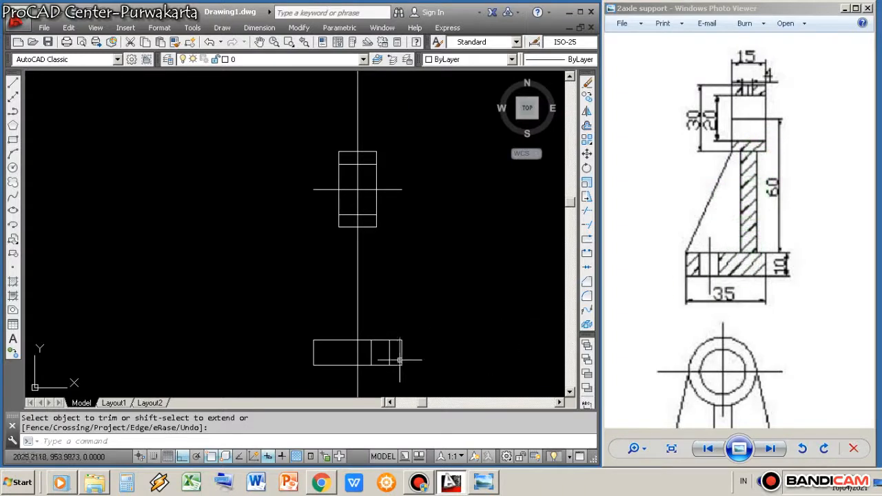
scroll(399, 360, up, 3)
scroll(390, 351, down, 3)
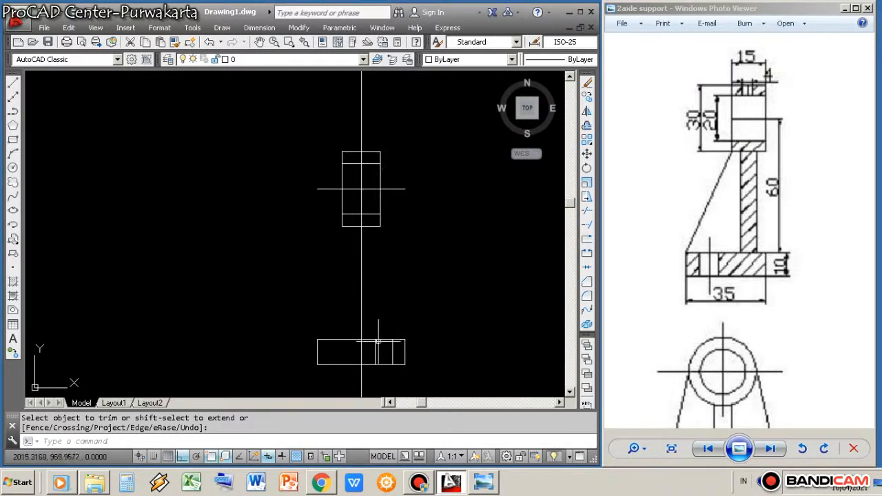
scroll(379, 347, up, 2)
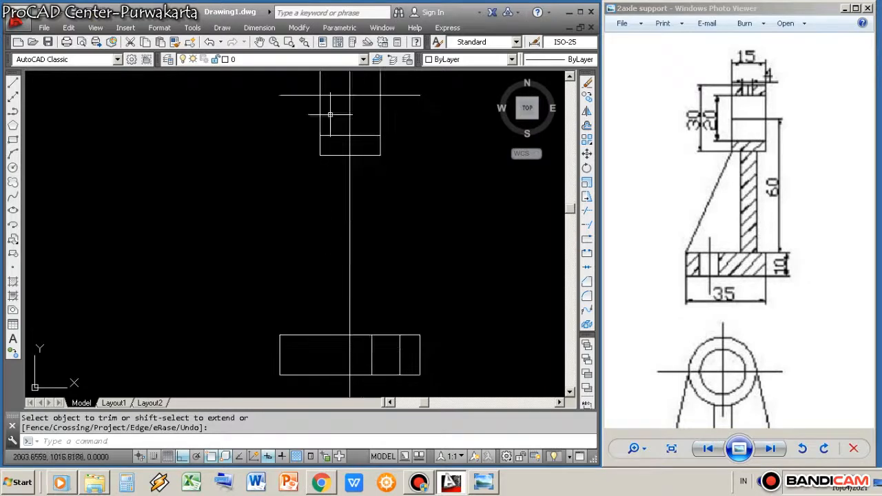
click(259, 28)
click(279, 44)
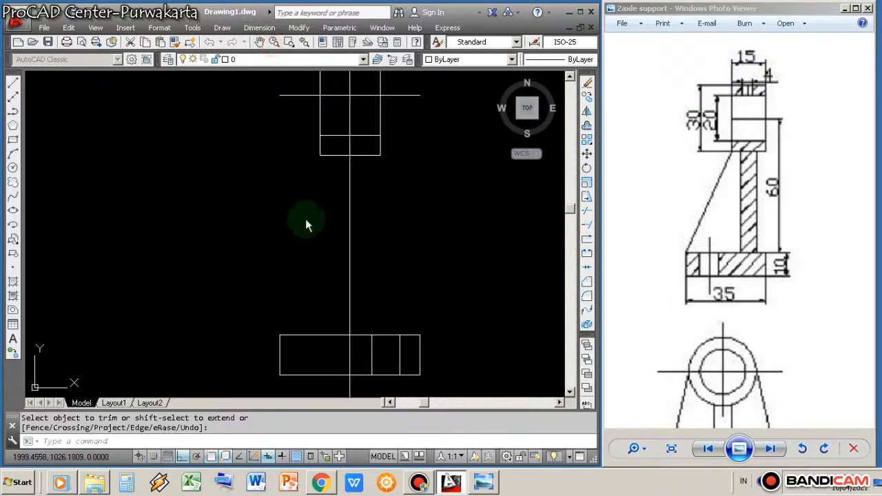
key(Return)
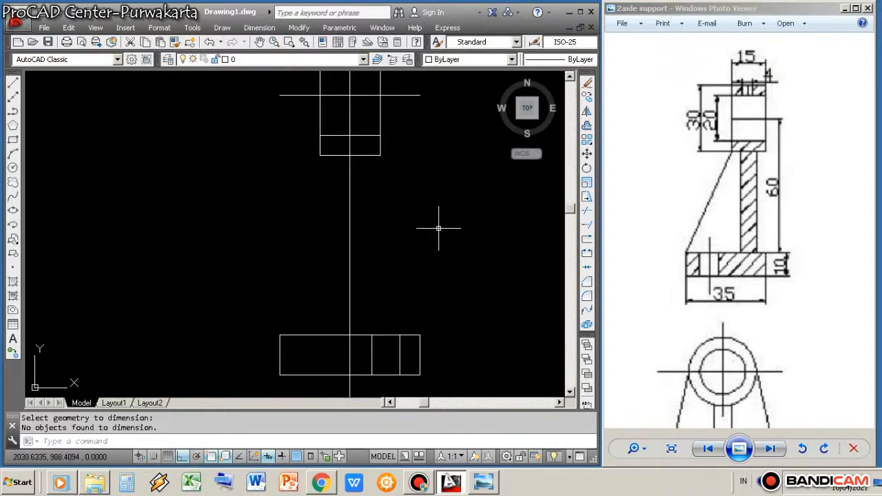
scroll(423, 204, down, 2)
text(l)
key(Return)
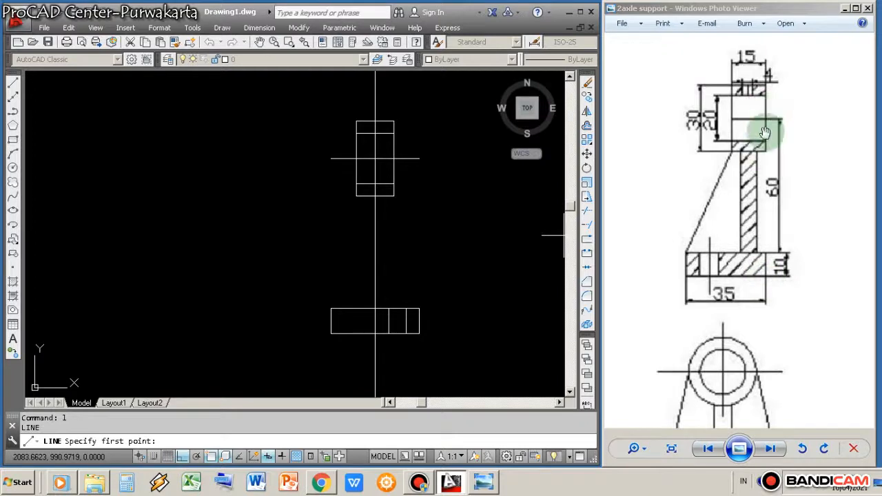
click(429, 234)
right_click(437, 255)
click(451, 280)
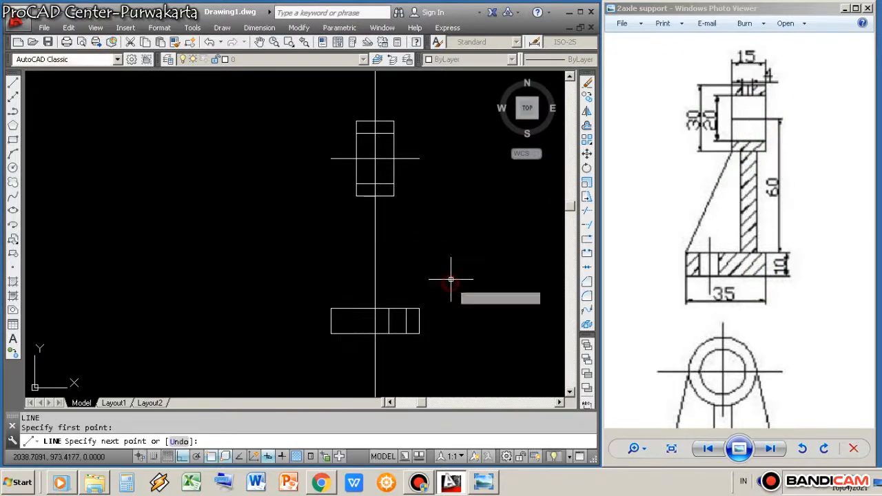
Move the whole boss with its horizontal axis line sideways until its right side aligns with the base's right edge
text(m)
key(Return)
click(307, 222)
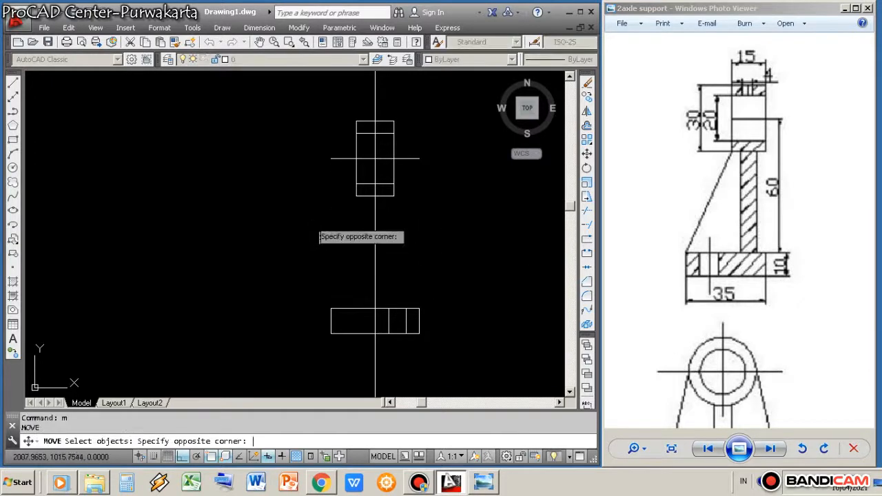
click(466, 89)
key(Return)
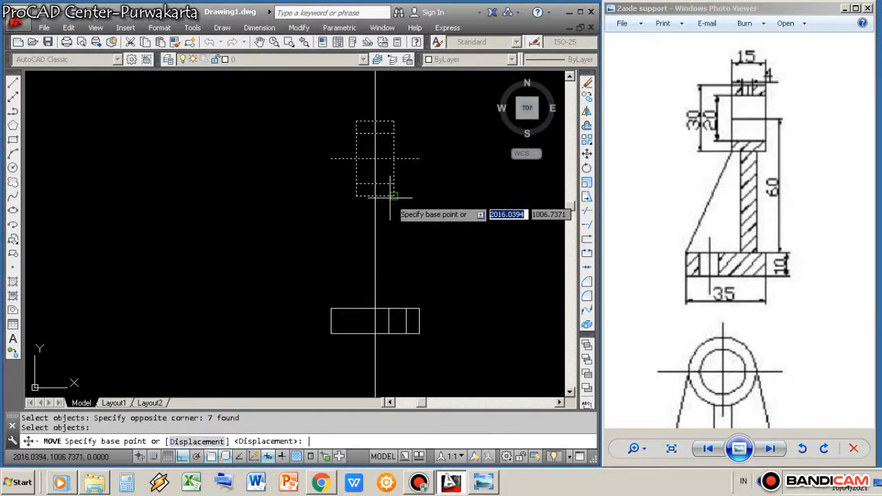
click(393, 196)
text(p)
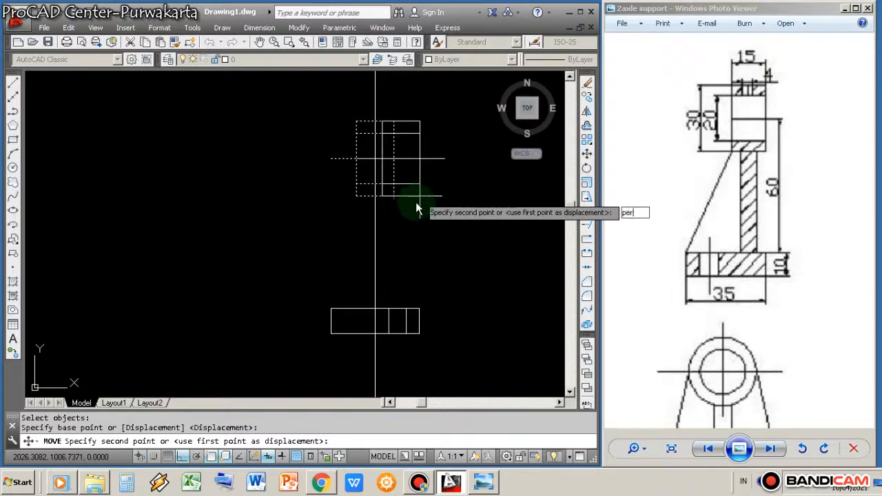
text(er)
key(Return)
click(421, 321)
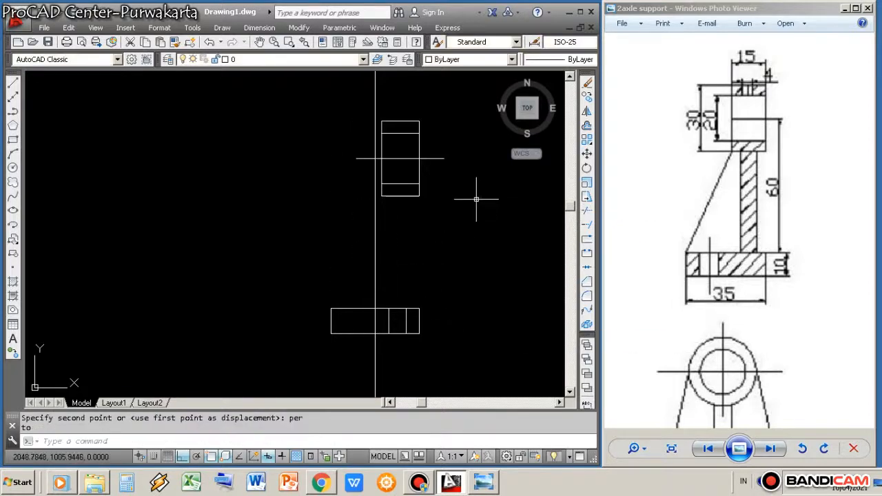
Erase the long vertical centre line running between the boss and the base
text(m)
key(Return)
click(401, 240)
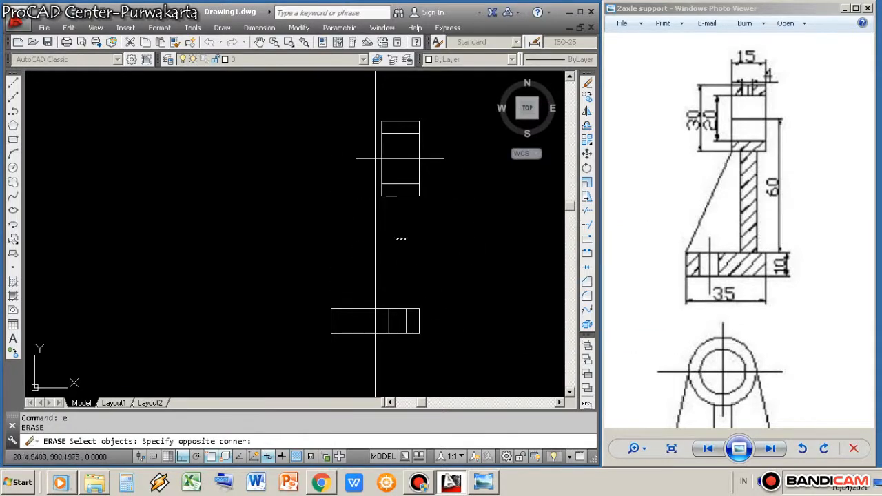
click(329, 230)
scroll(399, 231, up, 2)
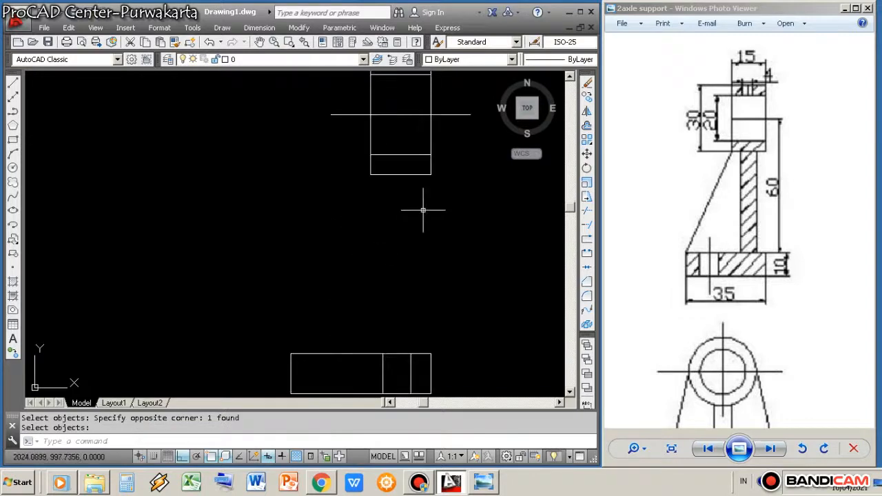
key(Escape)
Draw a vertical centre line about 72.6 long from the midpoint of the boss's bottom edge down through the base
text(l)
key(Return)
click(400, 174)
scroll(400, 175, down, 2)
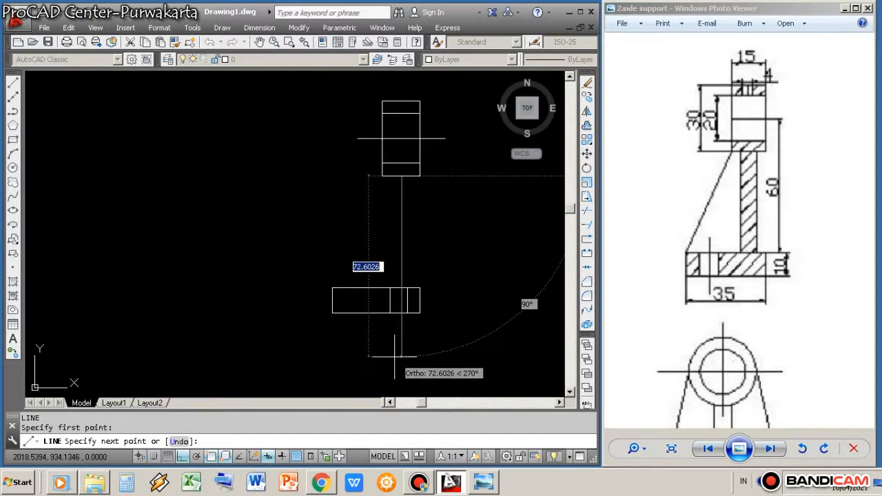
click(395, 356)
right_click(433, 299)
click(455, 305)
Erase the two short vertical hole lines inside the base rectangle
scroll(414, 307, up, 2)
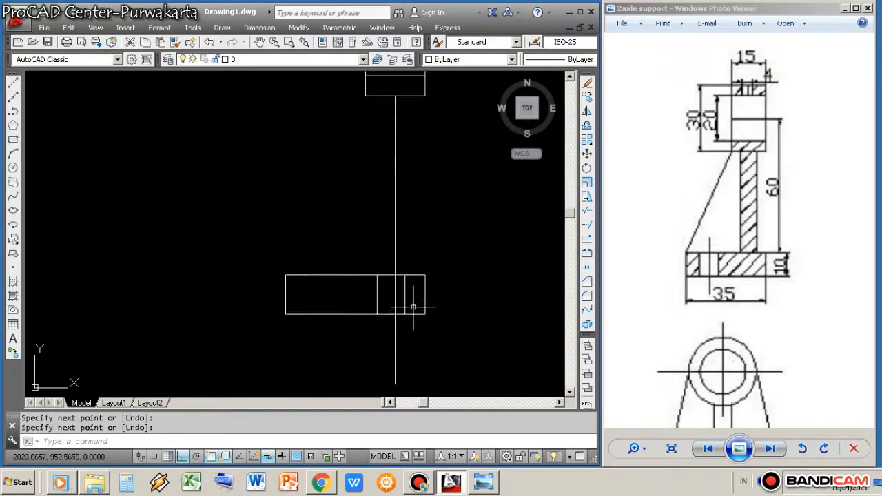
key(Return)
click(367, 334)
click(421, 256)
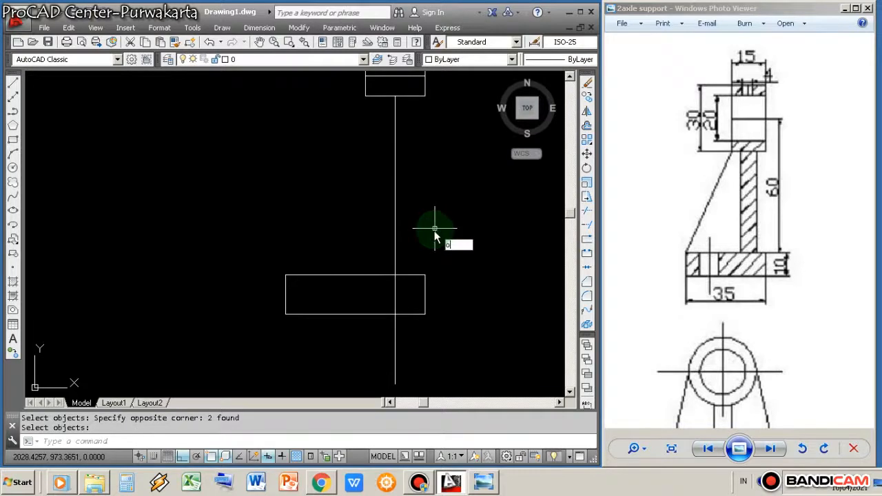
key(Return)
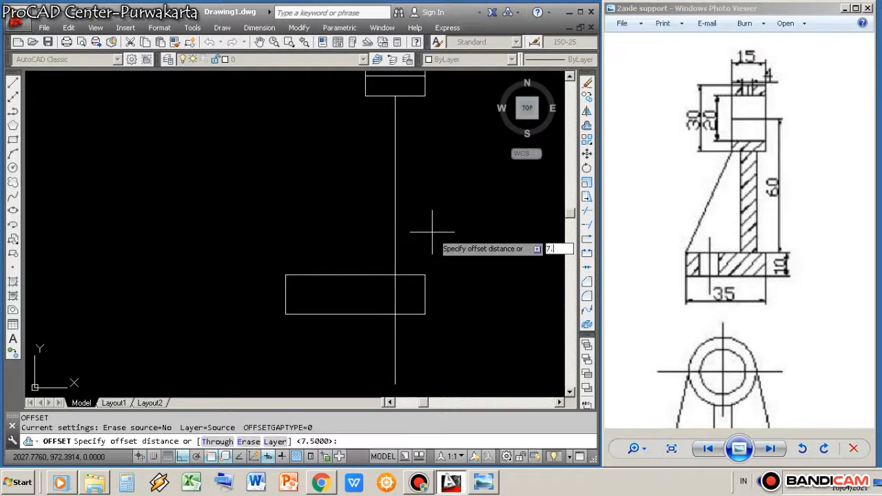
text(7.5)
key(Return)
click(395, 237)
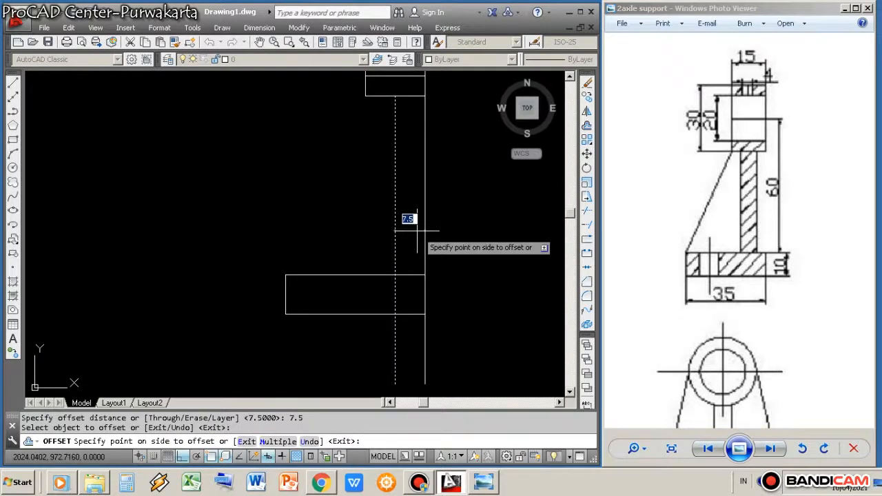
right_click(418, 232)
click(435, 254)
Offset the vertical centre line below the boss by 3.5 to both sides for the web's edges
key(Return)
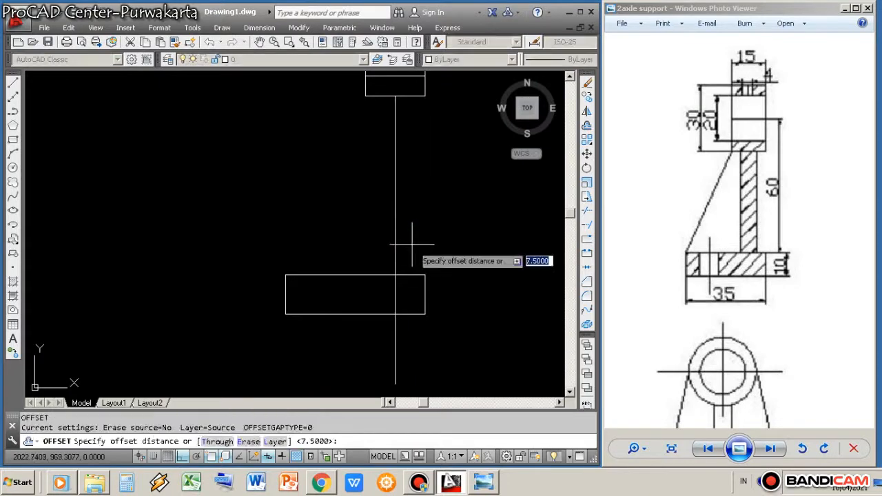
text(3.5)
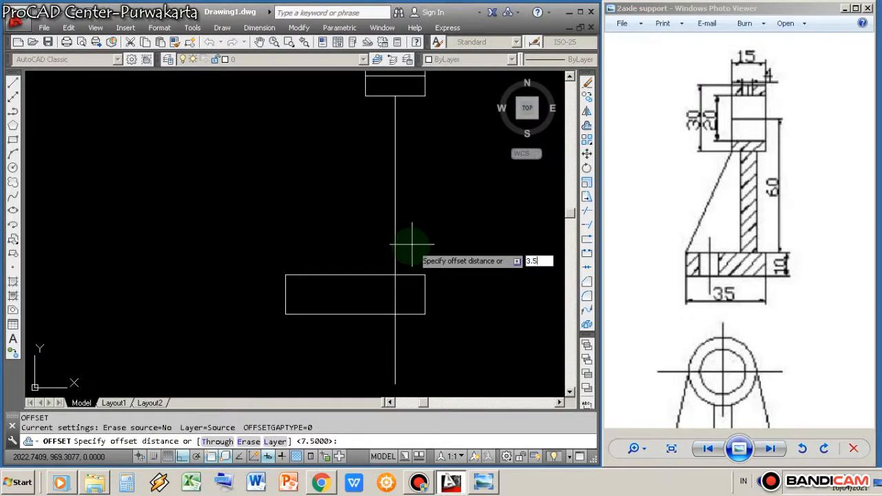
key(Return)
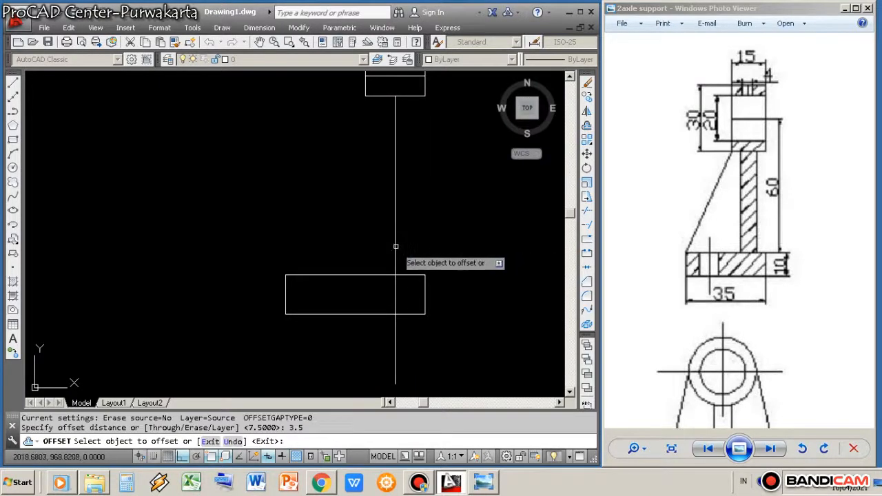
click(396, 231)
click(406, 244)
click(397, 243)
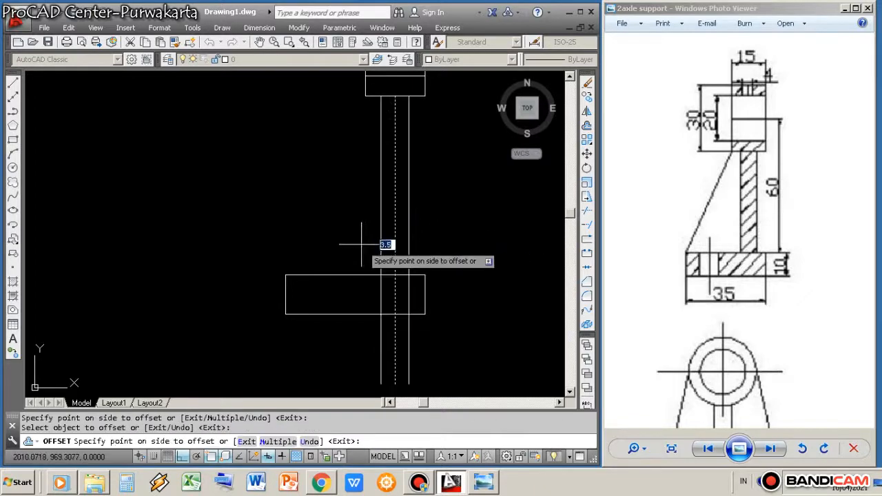
click(359, 247)
right_click(351, 249)
click(373, 253)
Trim away the parts of the two web edge lines that lie inside the base rectangle
text(tr)
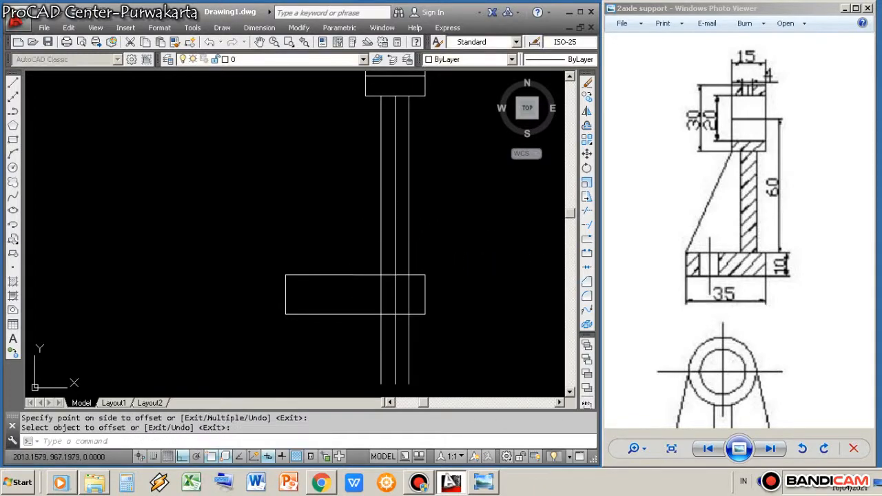
key(Return)
key(Return)
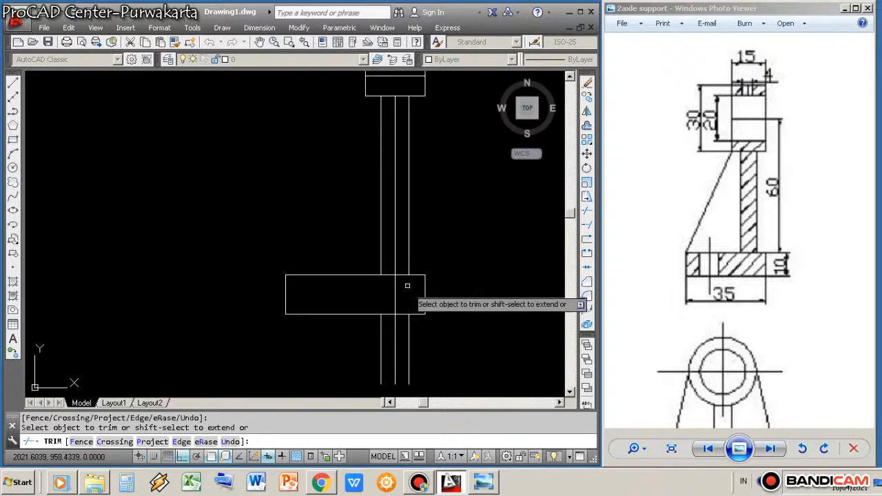
right_click(405, 295)
click(412, 299)
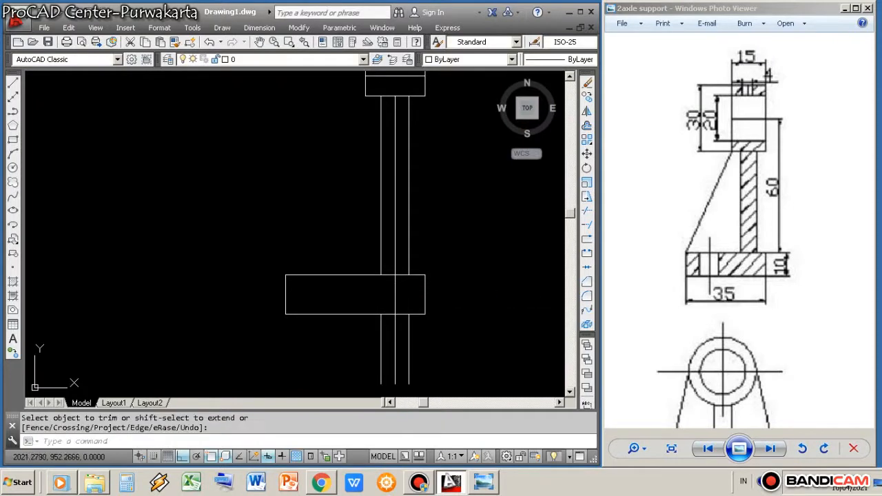
Erase the two leftover web edge segments below the base, keeping the centre line
text(e)
key(Return)
click(421, 354)
click(405, 357)
click(370, 357)
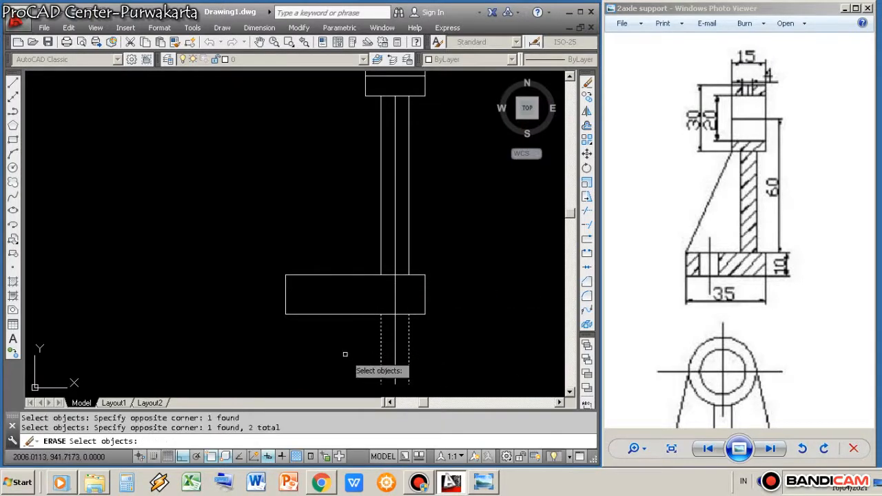
key(Return)
Draw the sloping rib line from the base's upper-left corner to the boss's lower-left corner
scroll(425, 306, down, 4)
scroll(436, 220, up, 2)
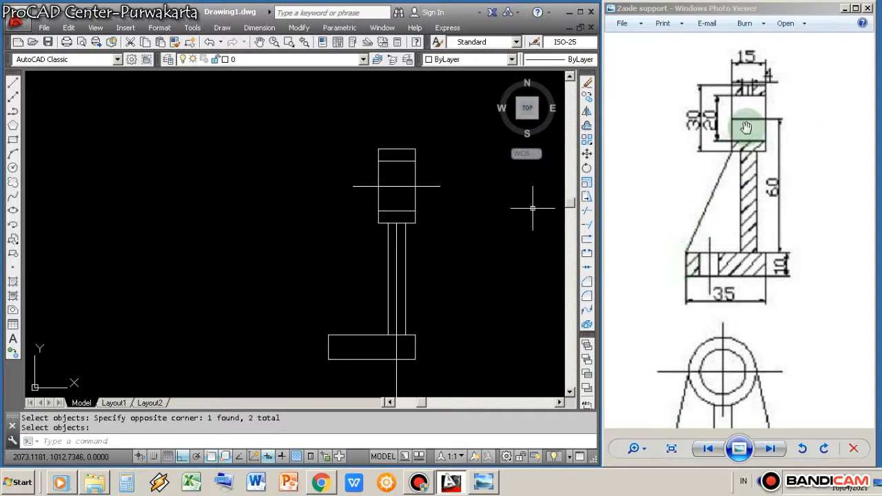
text(l)
key(Return)
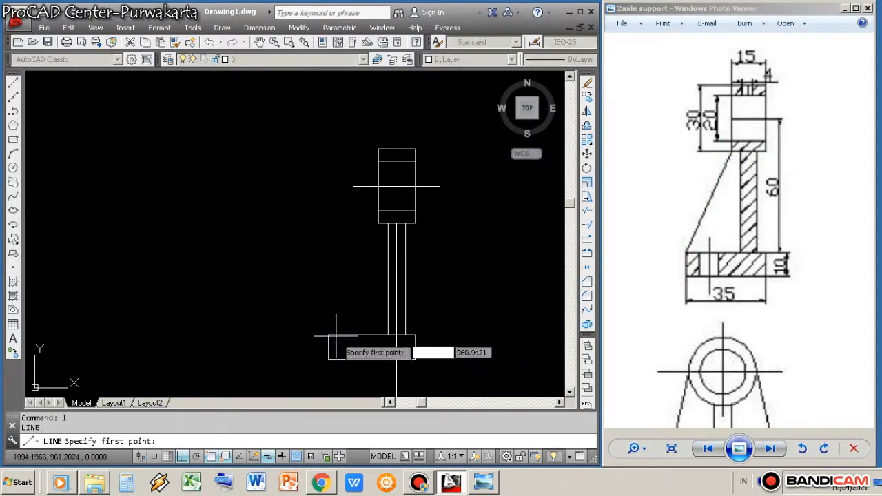
click(328, 335)
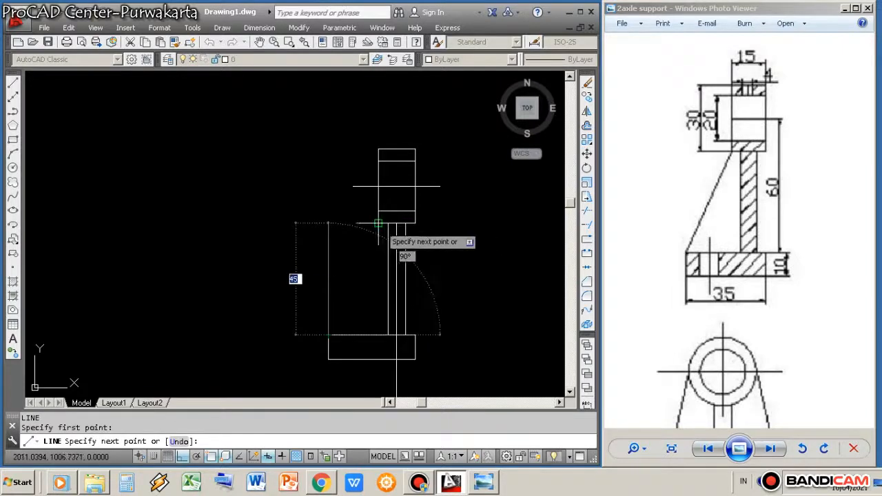
click(378, 224)
key(Return)
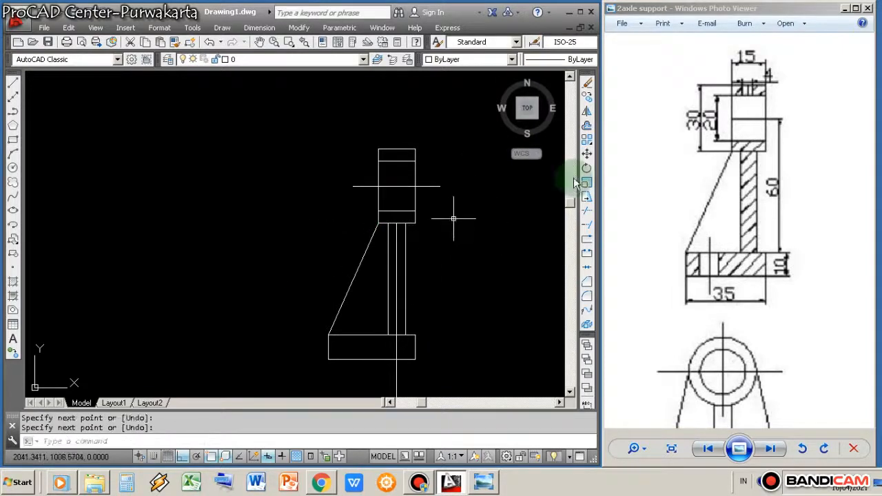
scroll(779, 60, up, 4)
scroll(770, 71, down, 4)
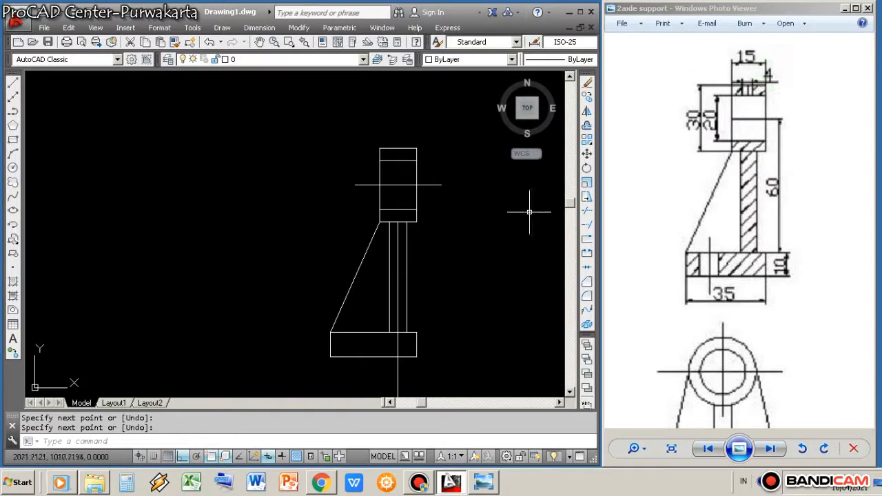
Offset the boss's right edge inward by 7.5 for the vertical centre line of the small top hole
click(521, 206)
click(763, 112)
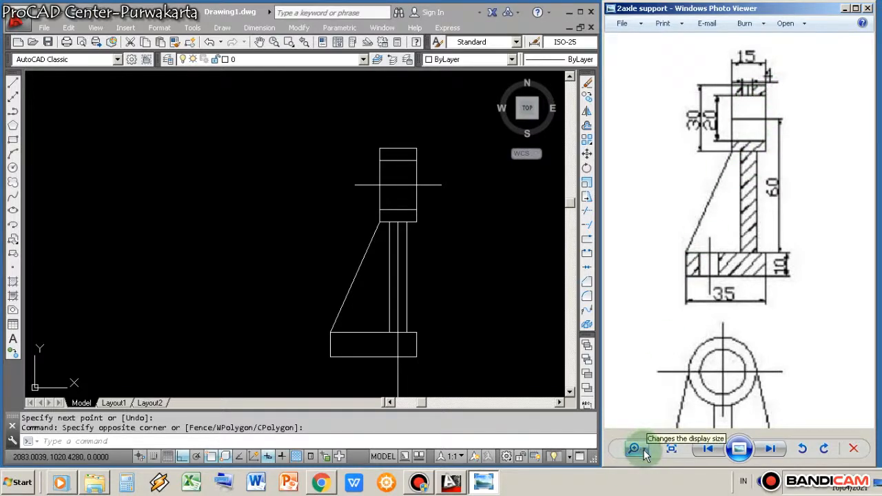
scroll(723, 255, up, 1)
scroll(722, 252, up, 2)
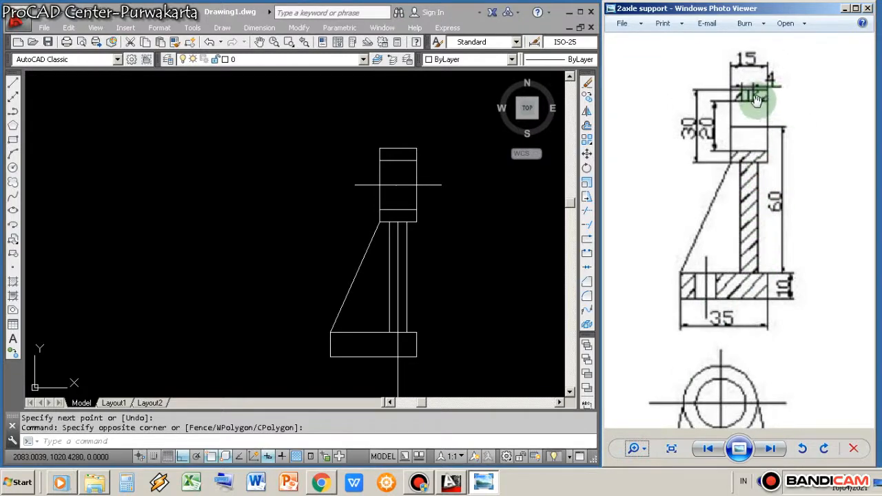
click(497, 252)
scroll(425, 176, up, 2)
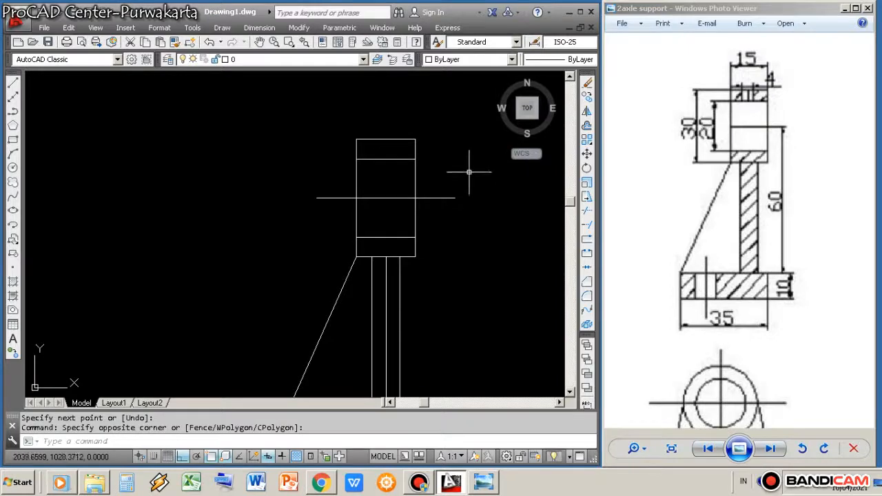
key(Return)
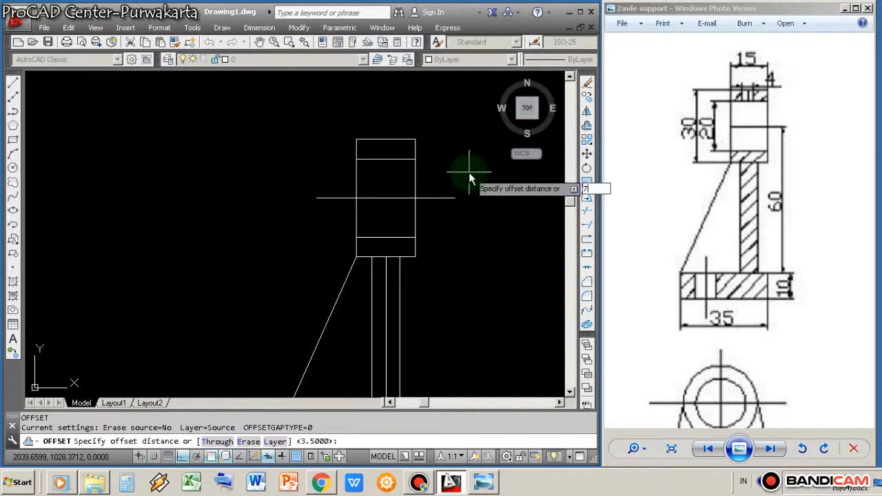
key(Return)
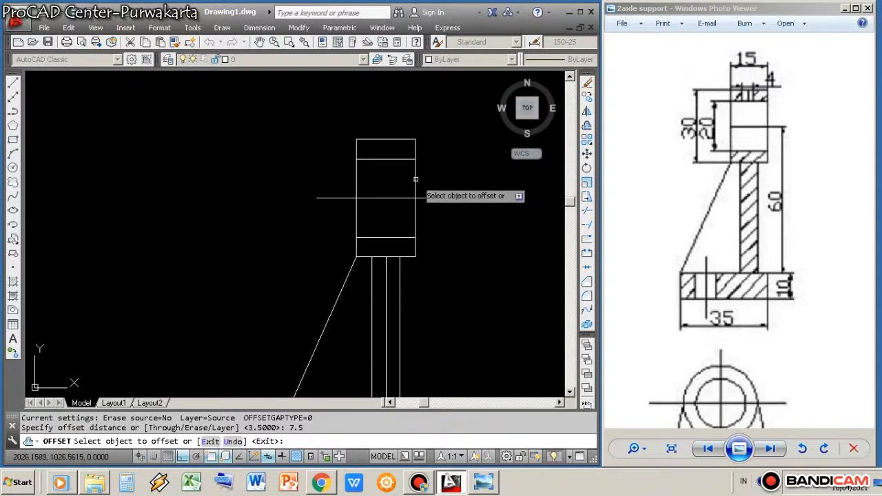
click(415, 179)
click(399, 173)
right_click(449, 173)
click(472, 174)
Offset the boss's vertical centre line by 2 to both sides for the small hole's edges
click(752, 93)
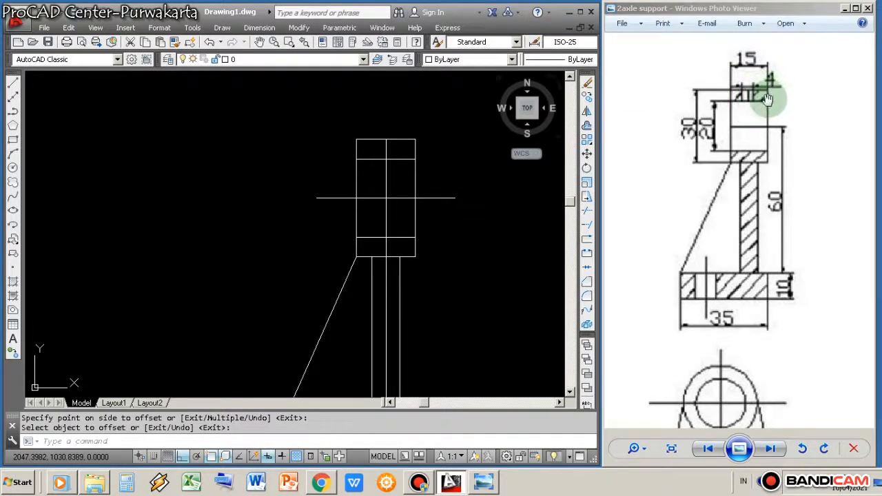
key(Return)
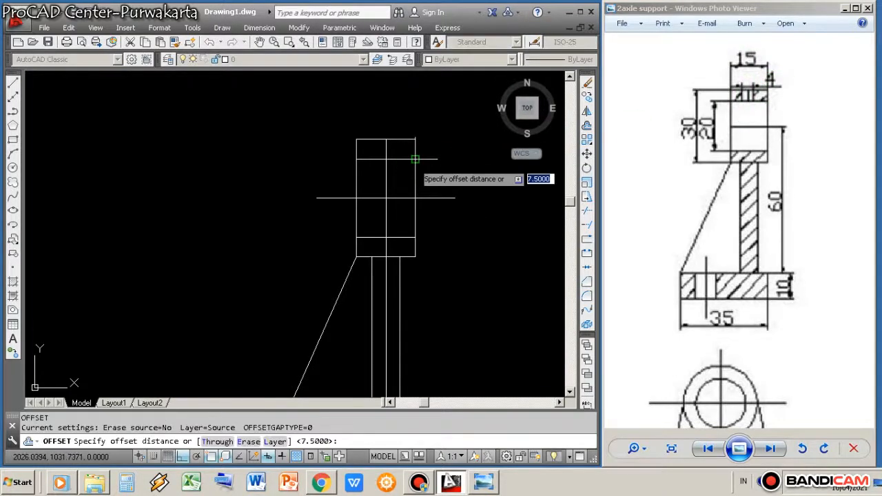
key(Return)
click(386, 165)
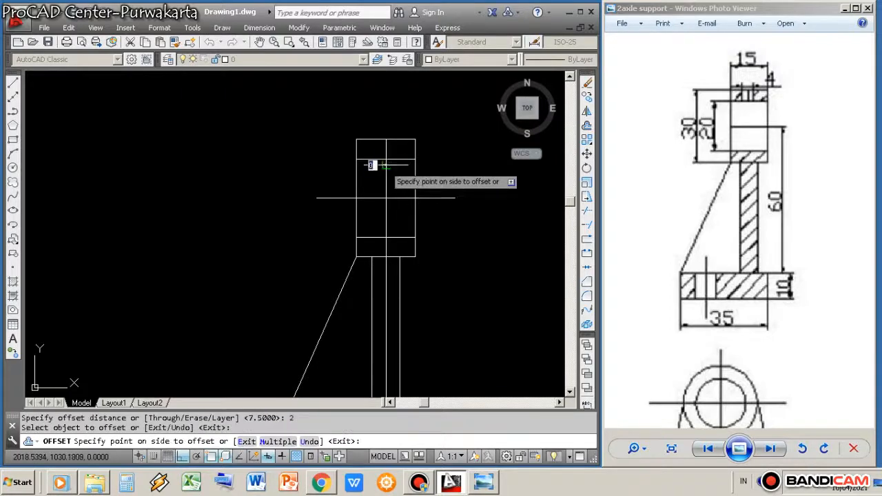
click(399, 170)
click(386, 171)
click(374, 174)
right_click(377, 175)
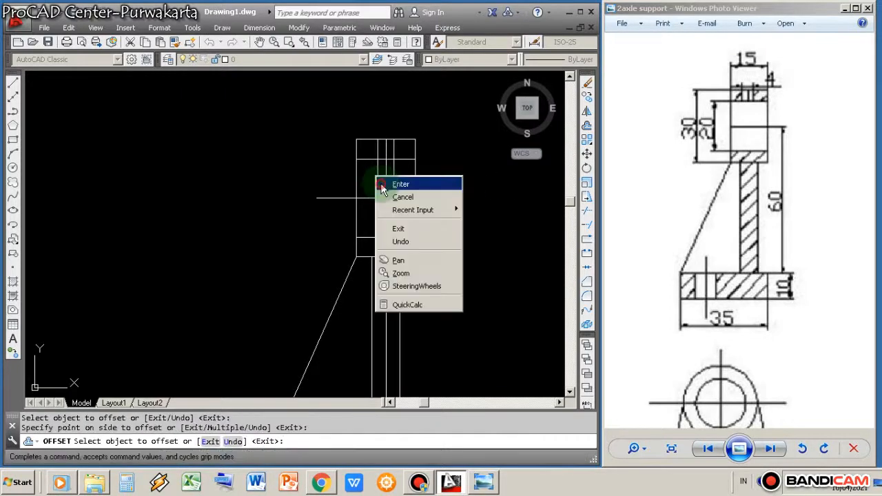
click(383, 179)
Trim the right edge line of the small hole between the bore's upper line and the horizontal axis
text(tr)
key(Return)
key(Return)
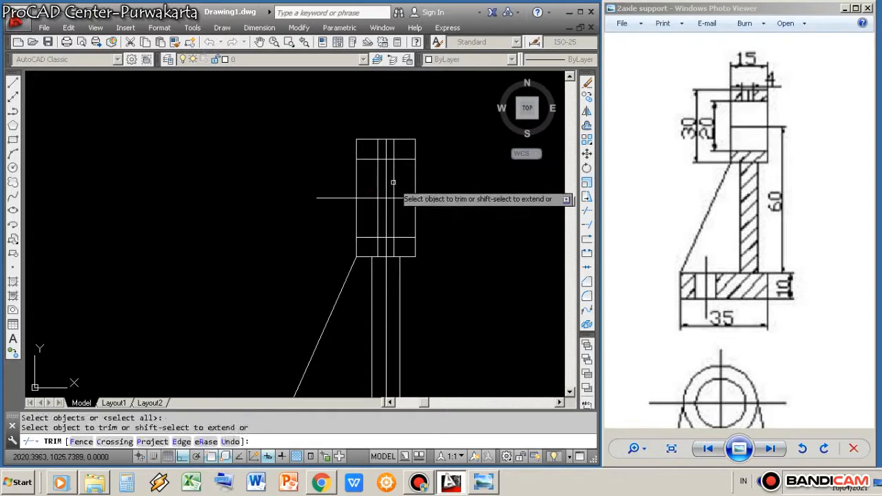
scroll(391, 160, up, 4)
right_click(394, 158)
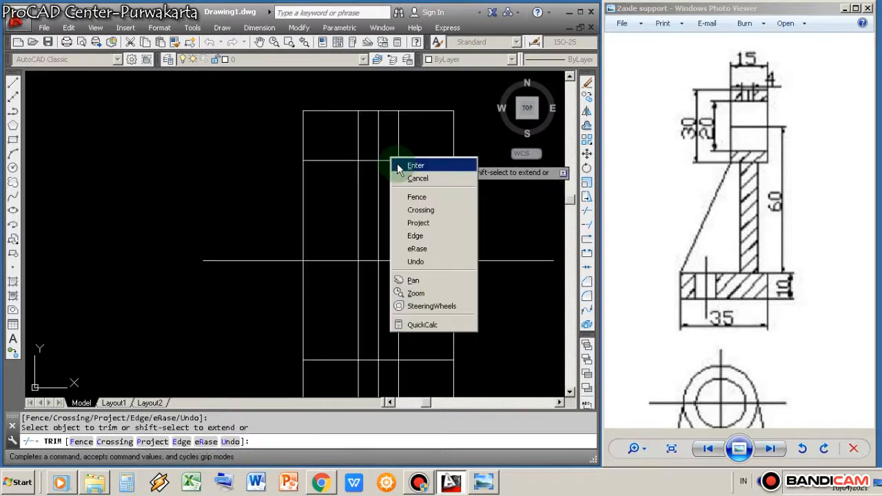
click(413, 165)
Trim the small hole's edge lines just below the bore's upper line, using that line as the cutting edge
scroll(411, 157, up, 2)
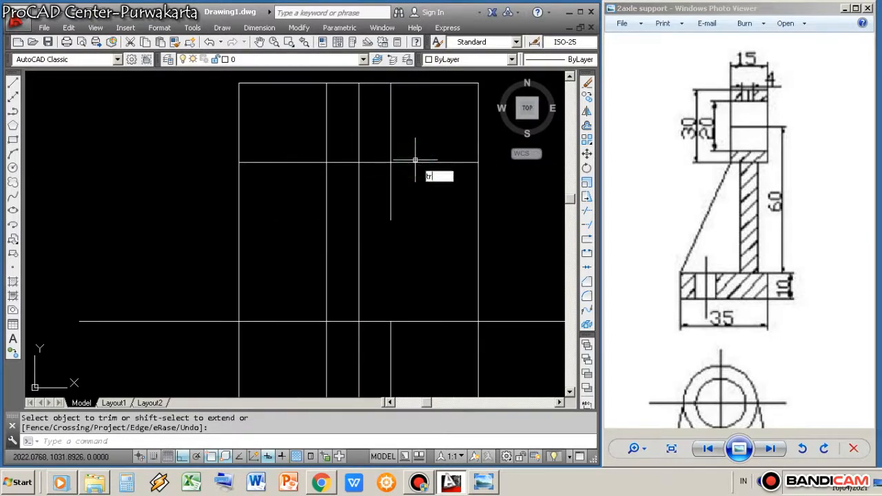
key(Return)
click(421, 179)
click(416, 155)
key(Return)
click(404, 181)
click(380, 208)
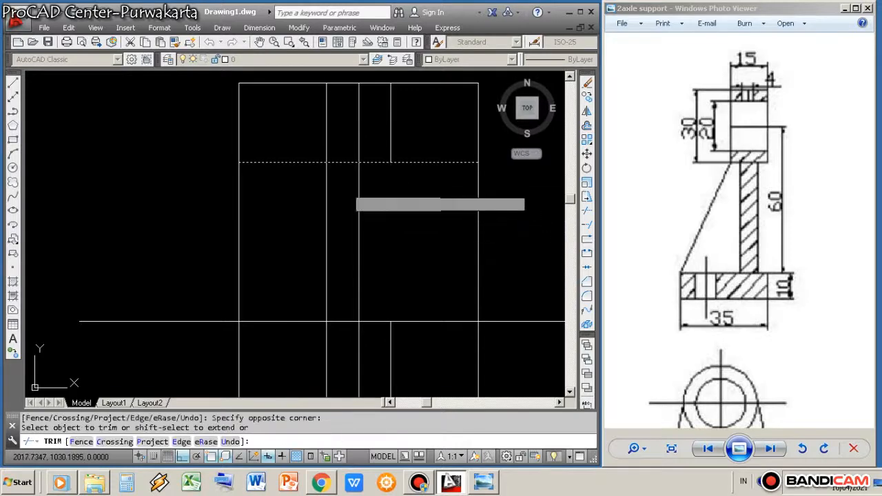
right_click(311, 224)
click(331, 228)
Stretch the vertical centre line's upper end to a point slightly above the boss
scroll(364, 229, down, 2)
click(364, 227)
click(349, 212)
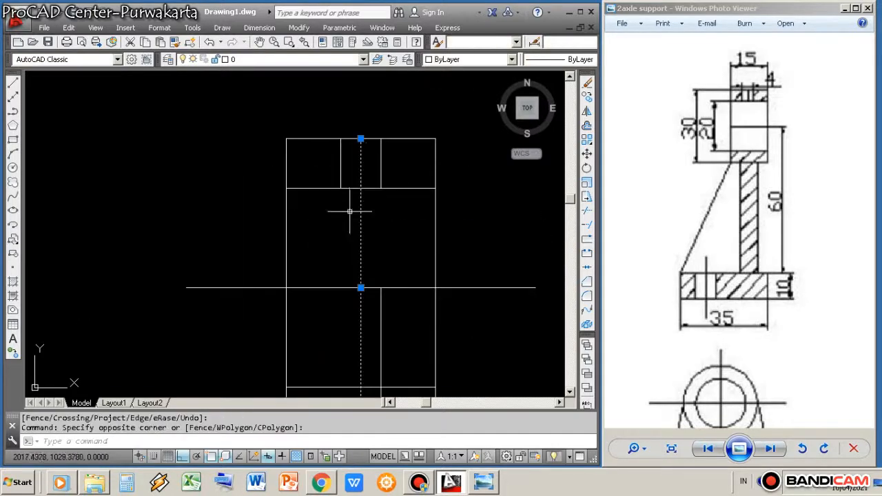
click(360, 138)
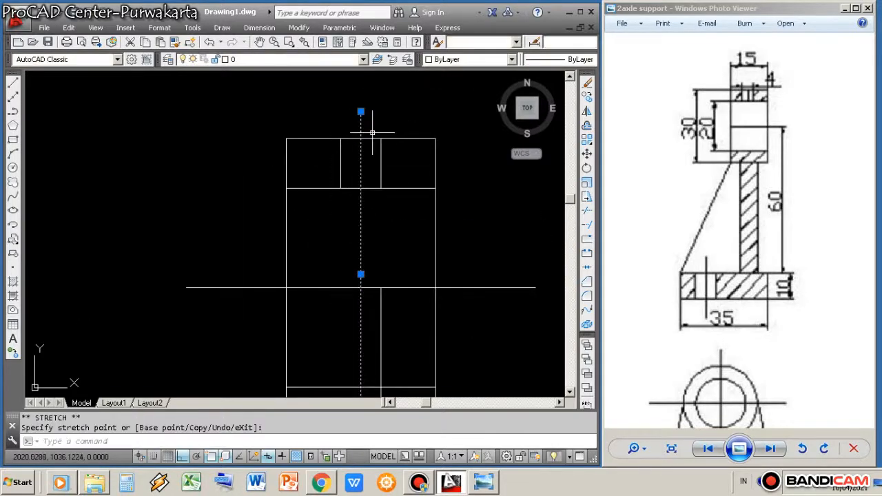
key(Return)
right_click(406, 127)
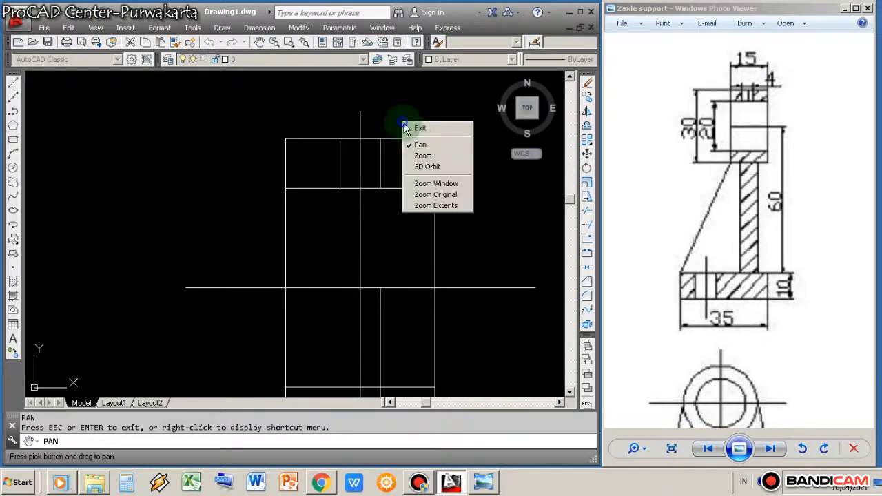
click(419, 128)
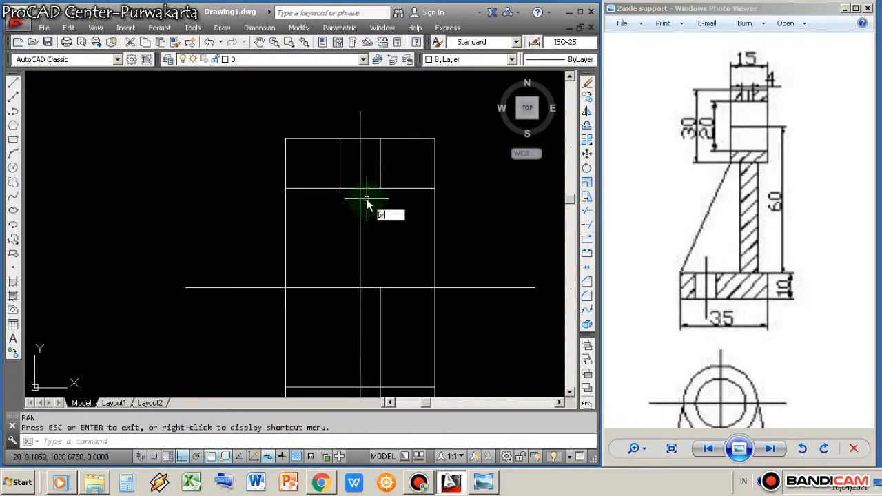
Break the boss's vertical centre line just below the bore's upper line and erase its lower part
text(br)
key(Return)
click(360, 210)
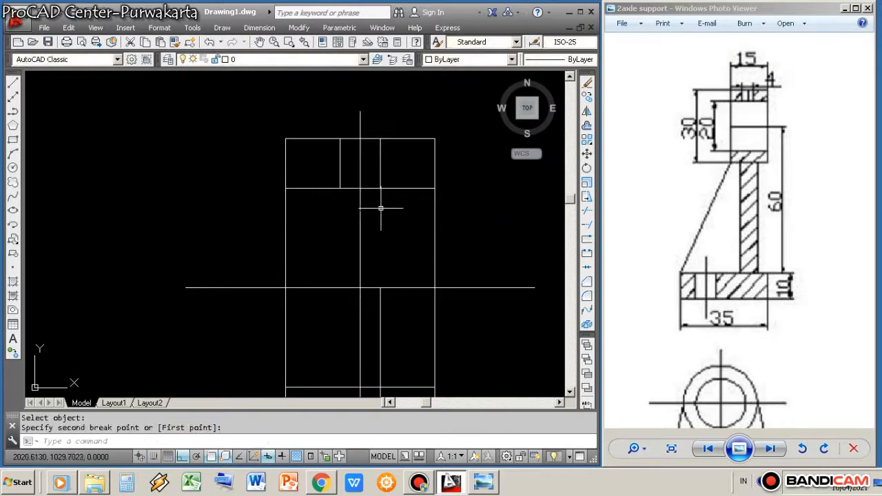
scroll(380, 208, down, 1)
text(e)
key(Return)
click(376, 220)
click(363, 233)
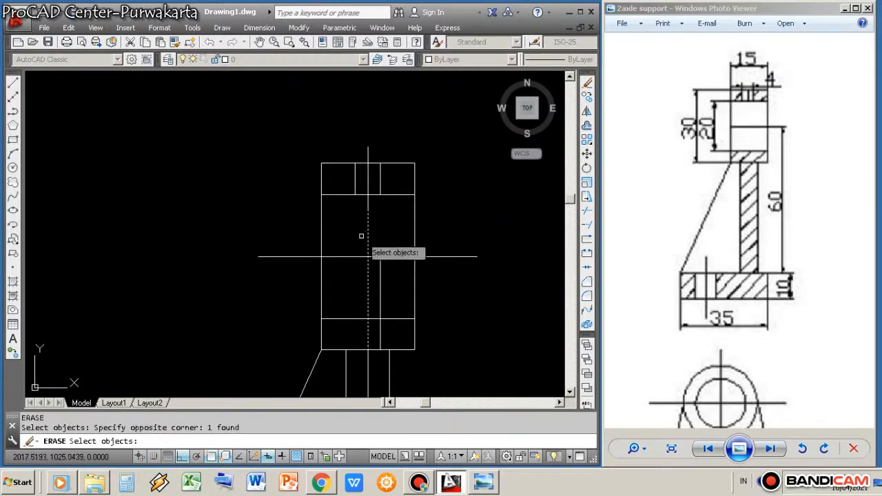
key(Return)
Erase the leftover pieces of the small hole's right edge line in the lower half of the boss
scroll(412, 214, down, 2)
text(e)
key(Return)
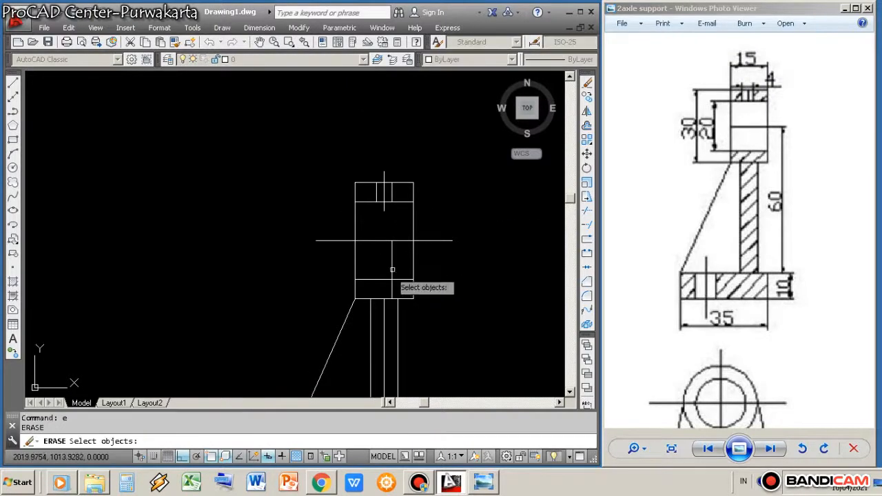
click(396, 272)
click(389, 268)
click(393, 265)
key(Return)
Erase the vertical centre line running through the web
scroll(413, 241, down, 1)
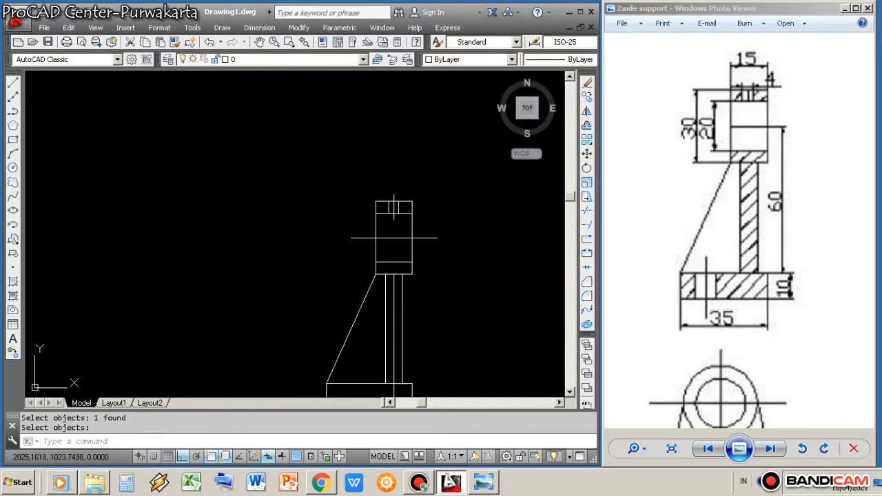
middle_drag(397, 314, 409, 276)
scroll(409, 276, up, 1)
text(e)
key(Return)
click(411, 266)
key(Return)
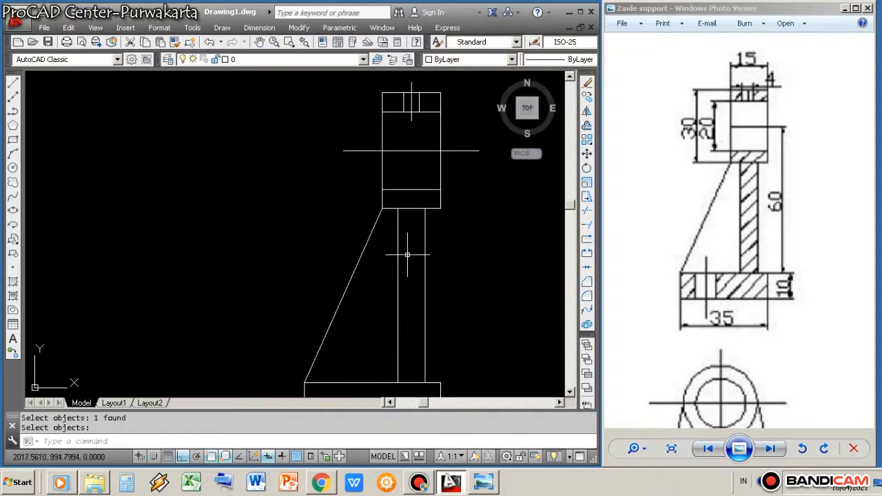
Offset the base's left edge inward by 10 for the centre line of the base hole
scroll(407, 253, down, 2)
scroll(404, 204, up, 1)
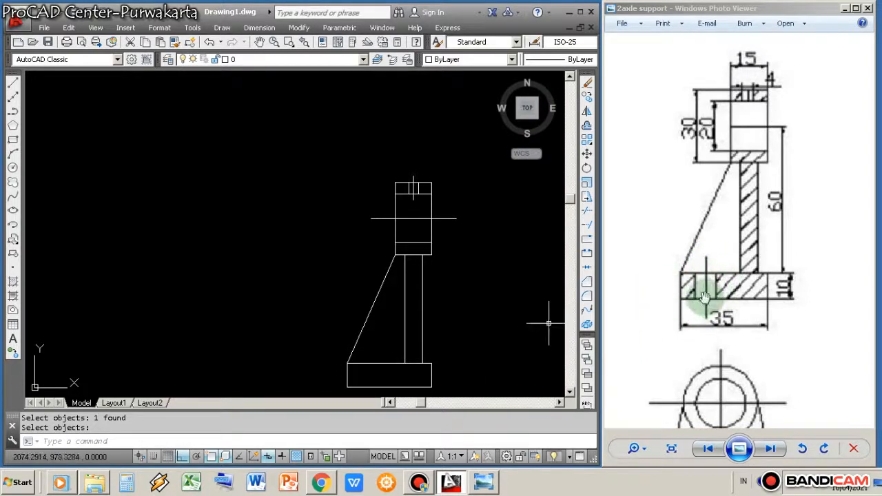
scroll(411, 320, down, 2)
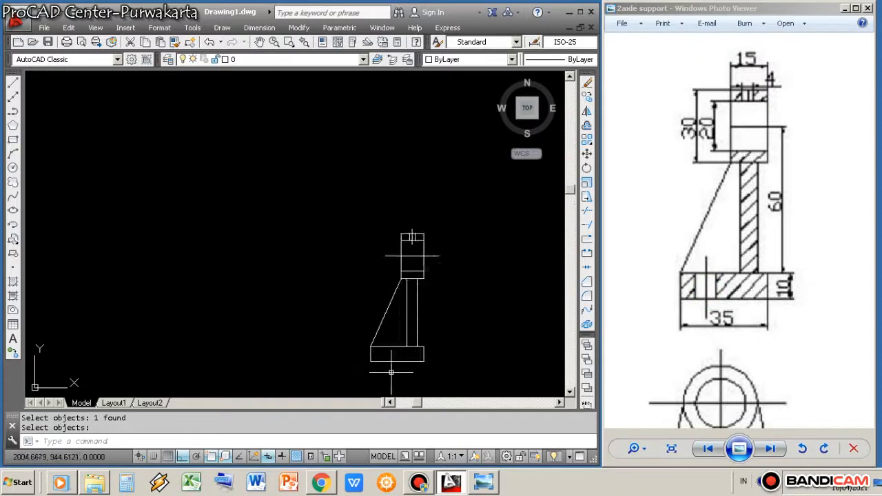
scroll(397, 345, up, 2)
text(o)
key(Return)
scroll(393, 352, up, 2)
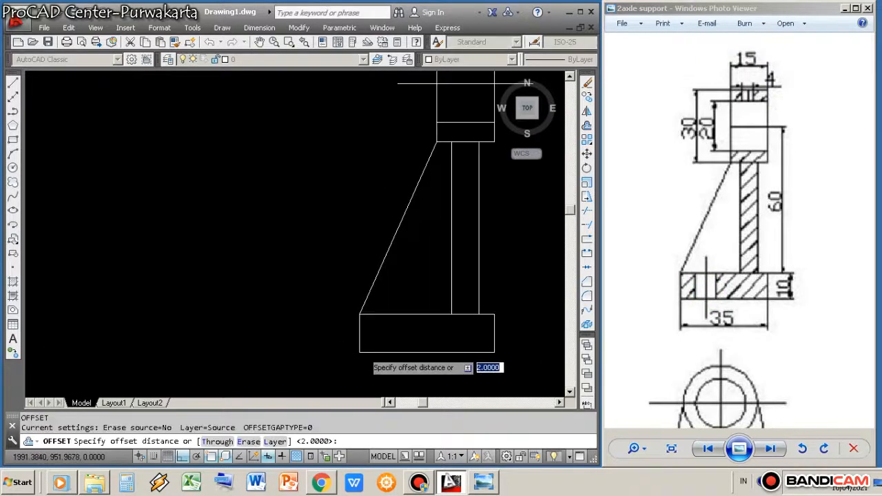
text(10)
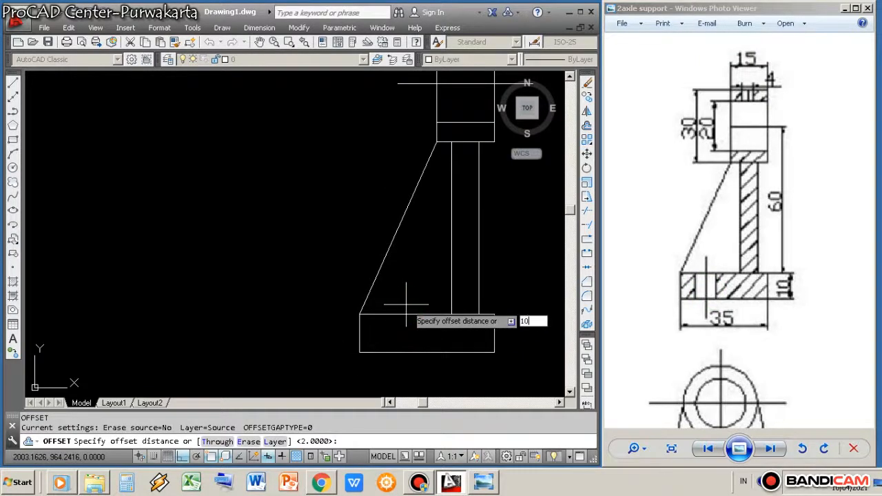
key(Return)
click(359, 334)
click(408, 330)
right_click(413, 332)
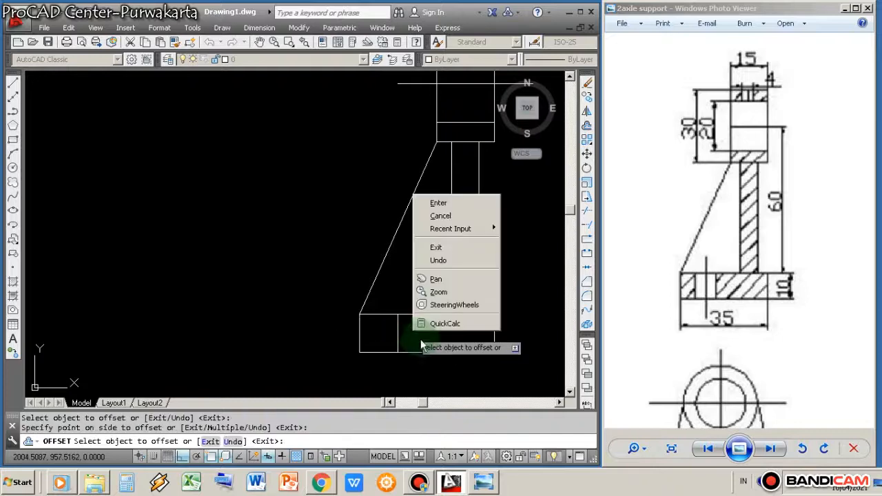
click(419, 341)
right_click(418, 339)
click(444, 222)
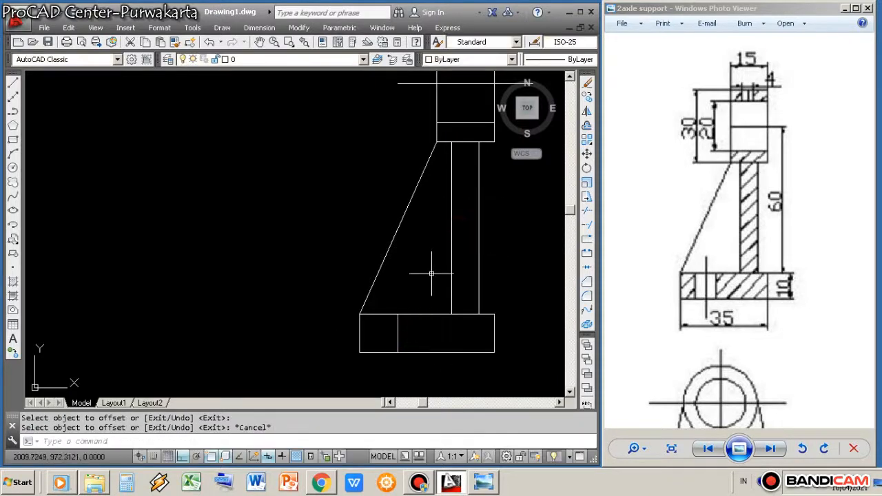
Offset the base hole's centre line by 5 to both sides for the hole's edges
key(Return)
text(5)
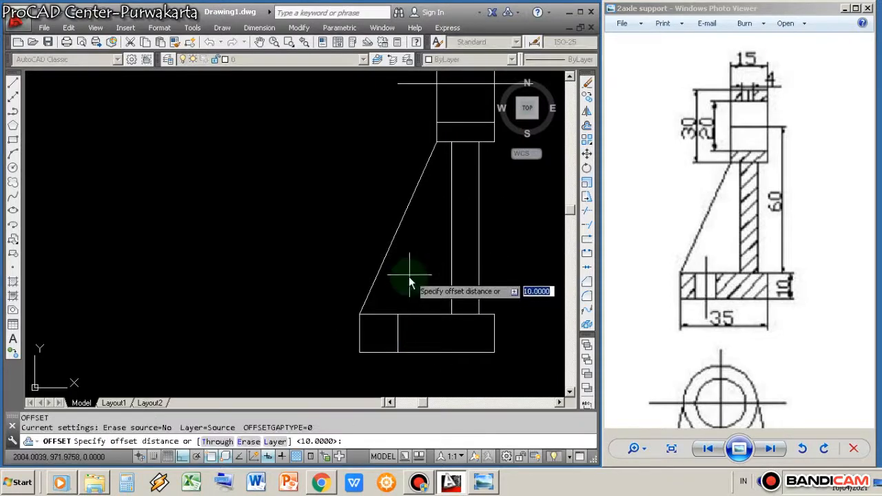
key(Return)
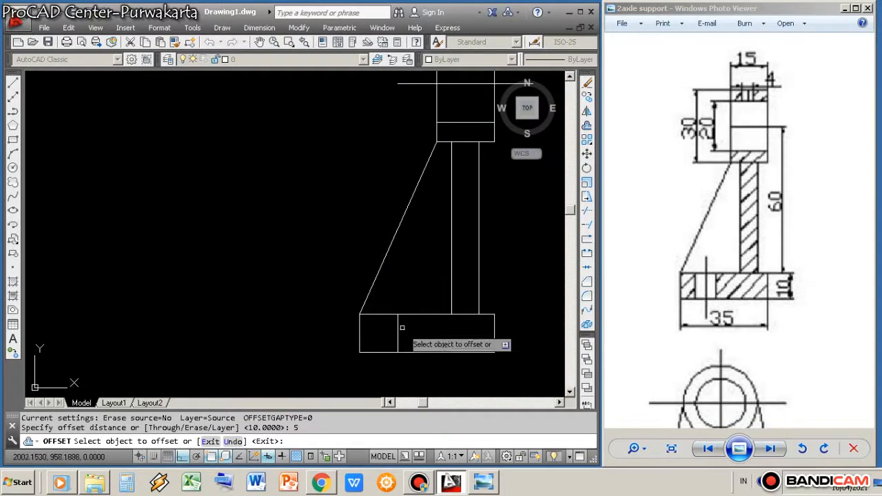
click(398, 327)
click(403, 327)
click(391, 329)
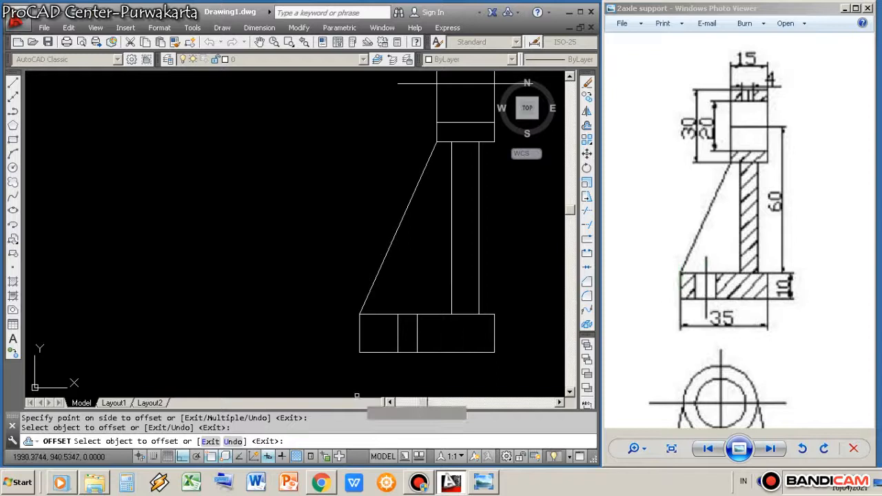
click(398, 343)
click(385, 341)
key(Return)
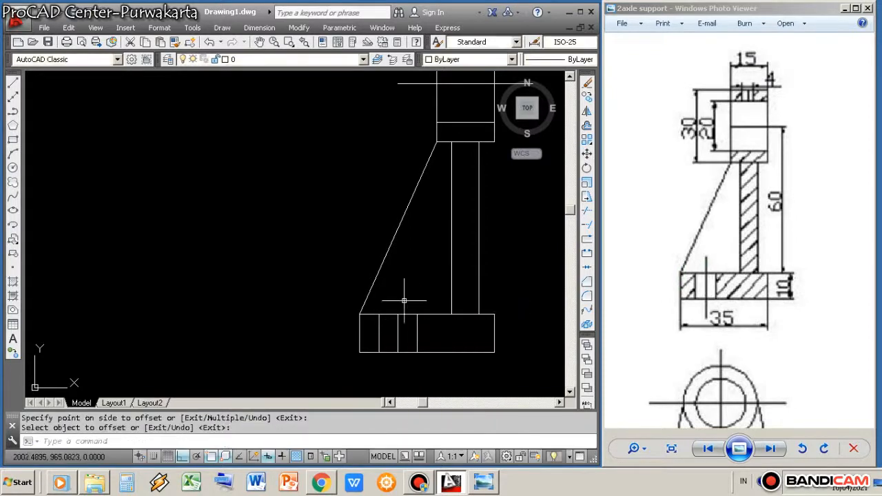
Stretch both ends of the base hole's centre line so it extends above and below the base
scroll(399, 309, up, 2)
click(403, 345)
click(395, 334)
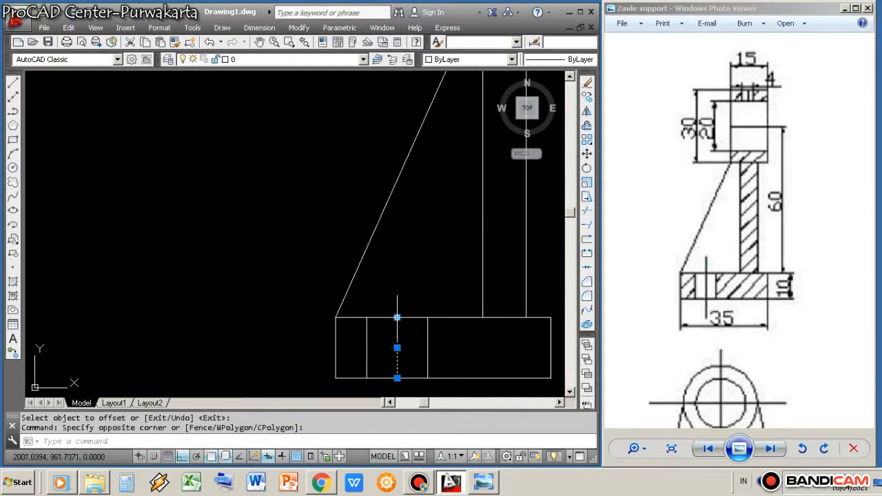
click(397, 317)
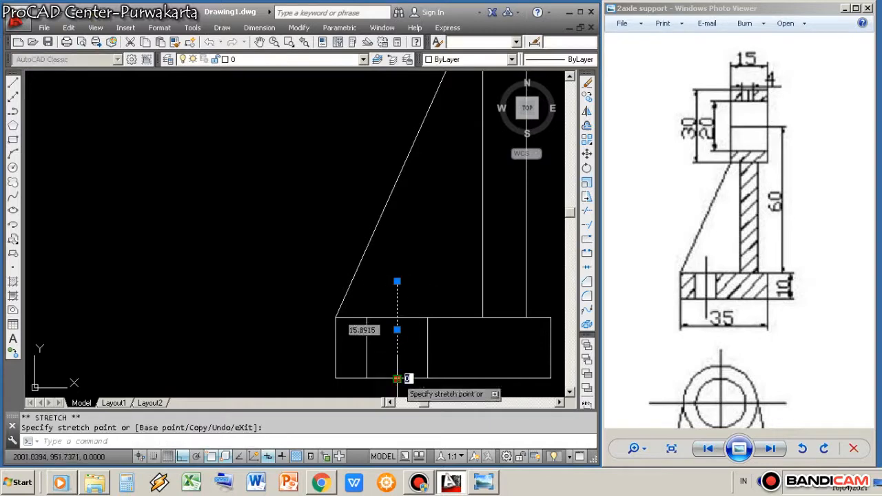
Review the drawn side view and examine the front view of the axle support in the reference picture
scroll(399, 374, down, 2)
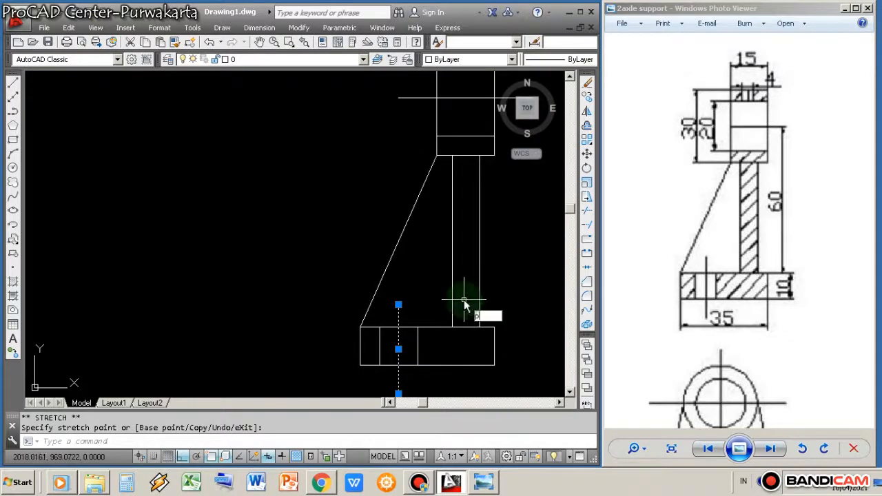
key(Return)
scroll(432, 293, down, 6)
scroll(471, 250, up, 4)
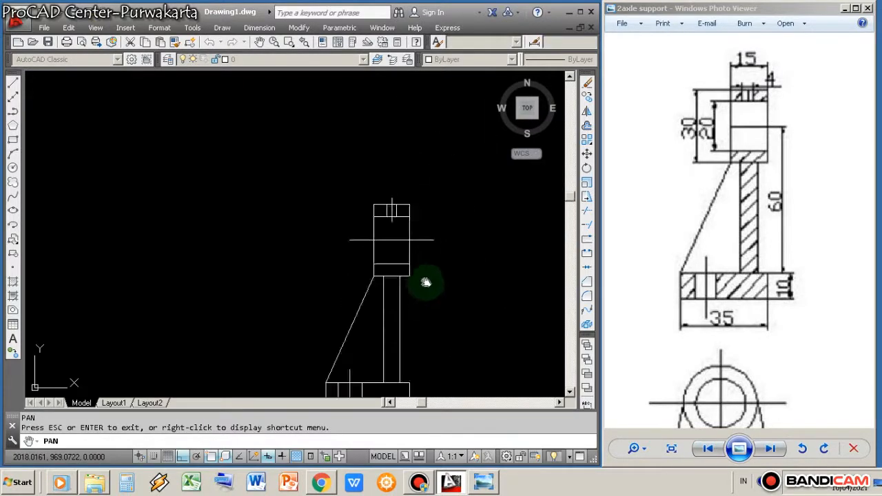
right_click(427, 282)
click(435, 290)
scroll(421, 268, down, 4)
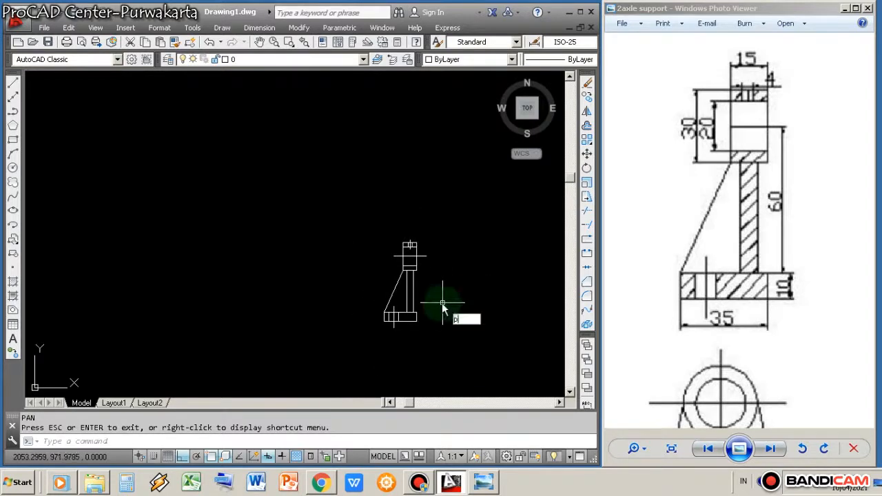
drag(441, 308, 391, 266)
right_click(391, 266)
click(399, 270)
drag(703, 269, 706, 97)
drag(724, 220, 729, 185)
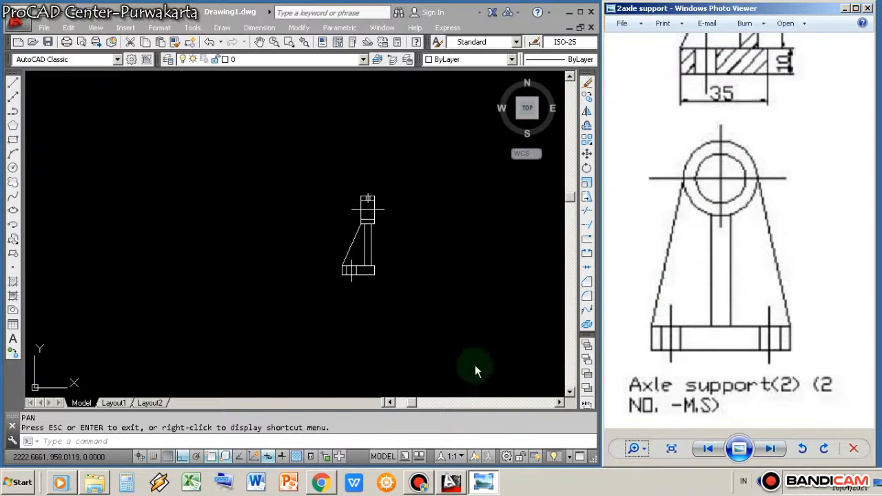
click(427, 323)
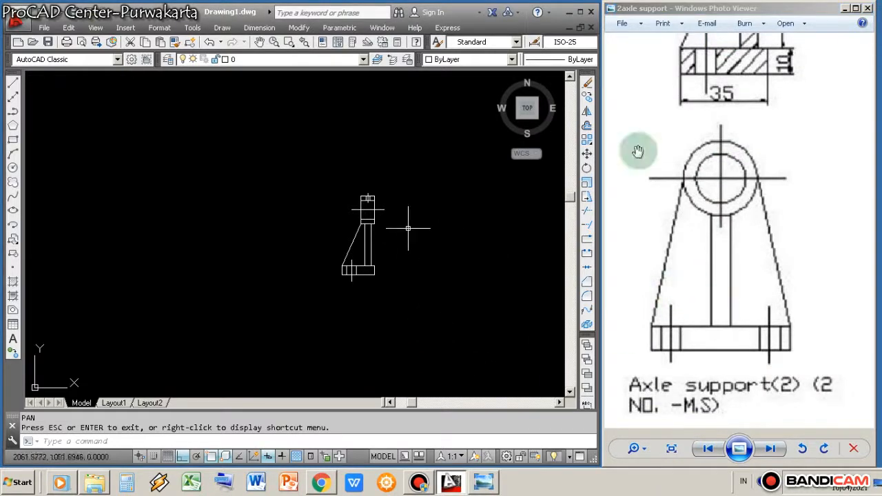
drag(725, 256, 724, 376)
drag(726, 216, 713, 252)
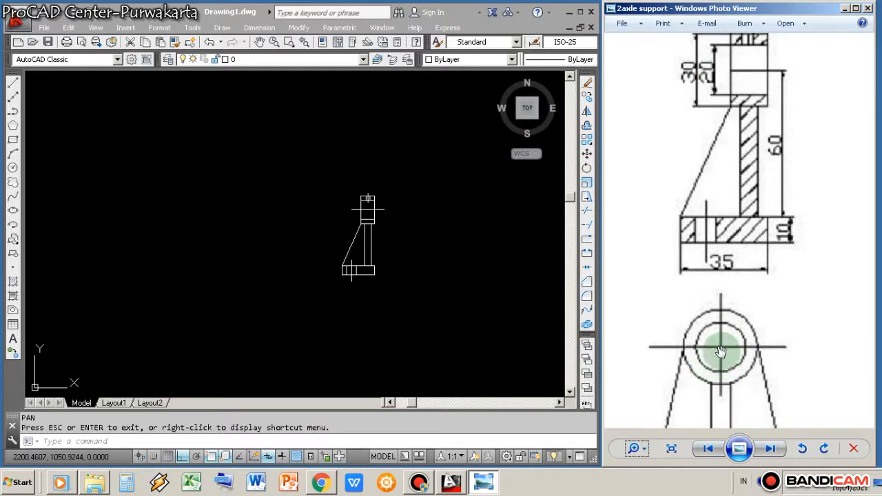
drag(728, 297, 725, 354)
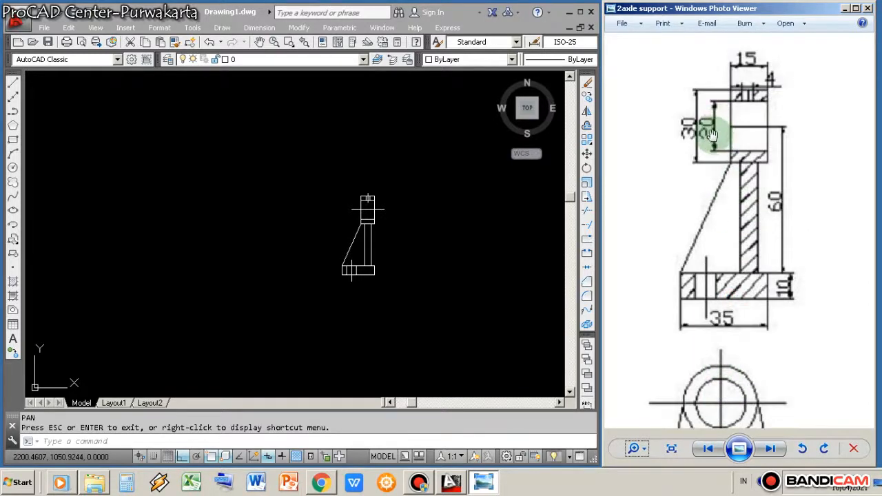
click(380, 313)
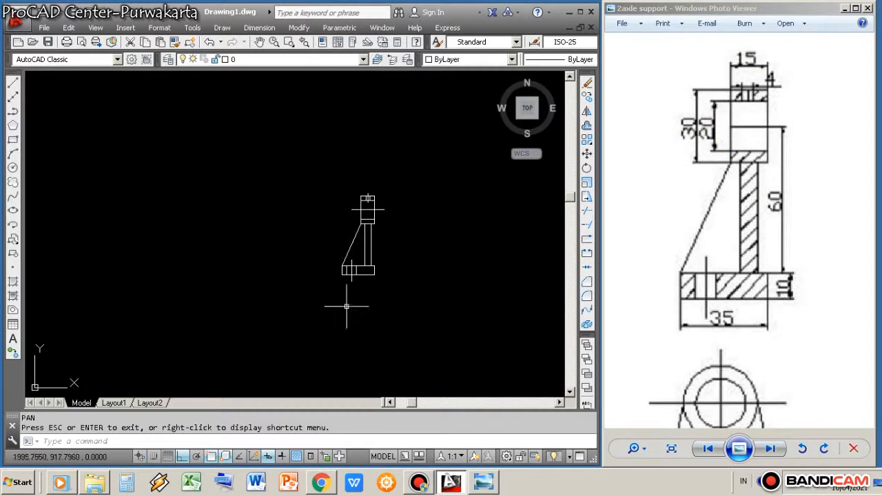
key(Escape)
text(l)
key(Return)
scroll(373, 237, up, 2)
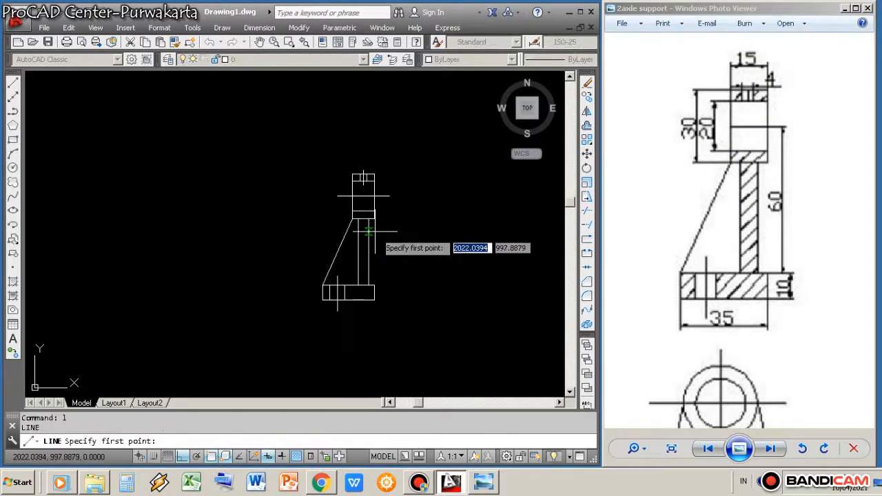
scroll(427, 209, up, 2)
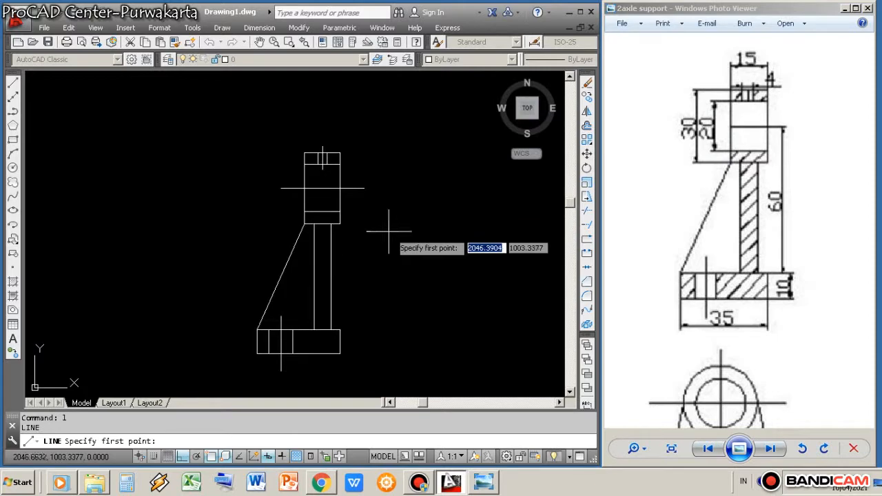
click(304, 224)
right_click(403, 244)
click(408, 266)
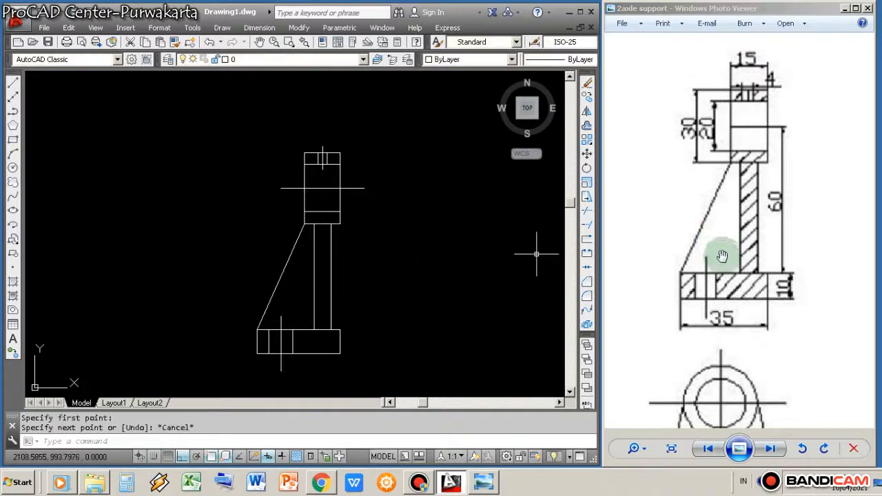
Compare the boss, web and base of the front view with the side view in the reference picture
drag(722, 258, 696, 191)
drag(714, 325, 720, 242)
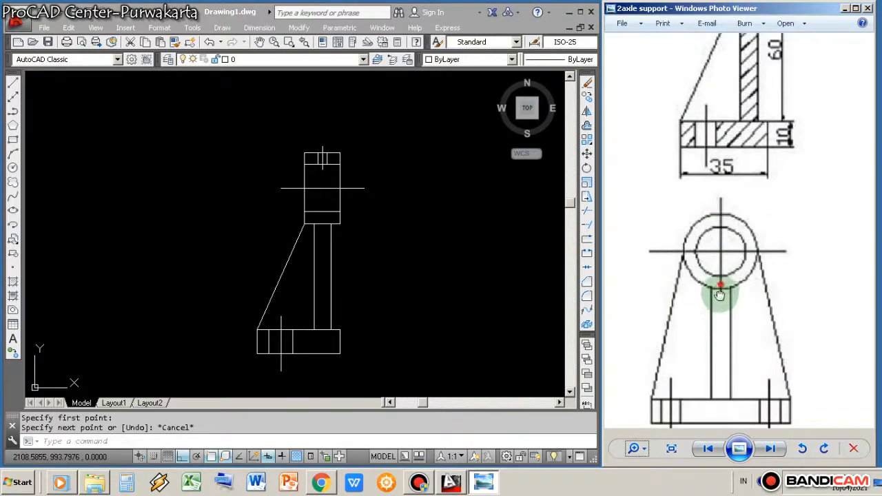
drag(719, 295, 720, 304)
drag(746, 239, 722, 379)
drag(731, 295, 769, 141)
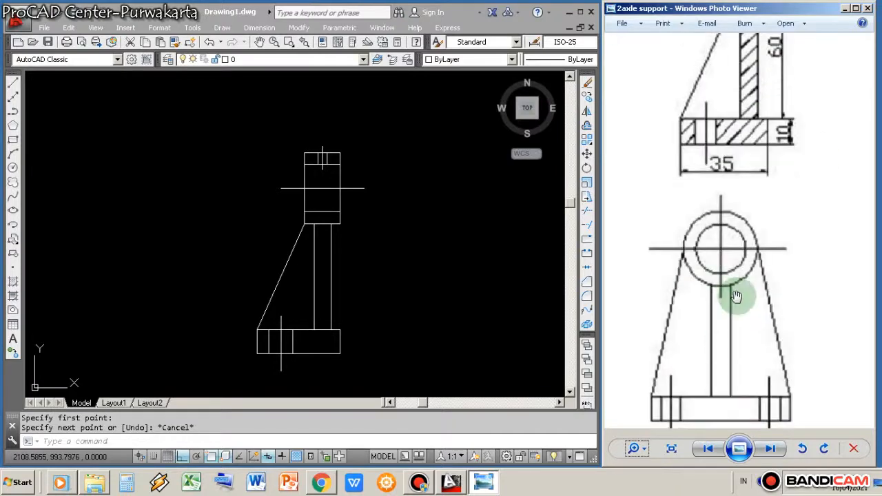
drag(724, 259, 724, 343)
click(437, 355)
Draw a horizontal line from the right end of the boss's centre line, projecting the bore's axis into the front view area
scroll(344, 266, down, 2)
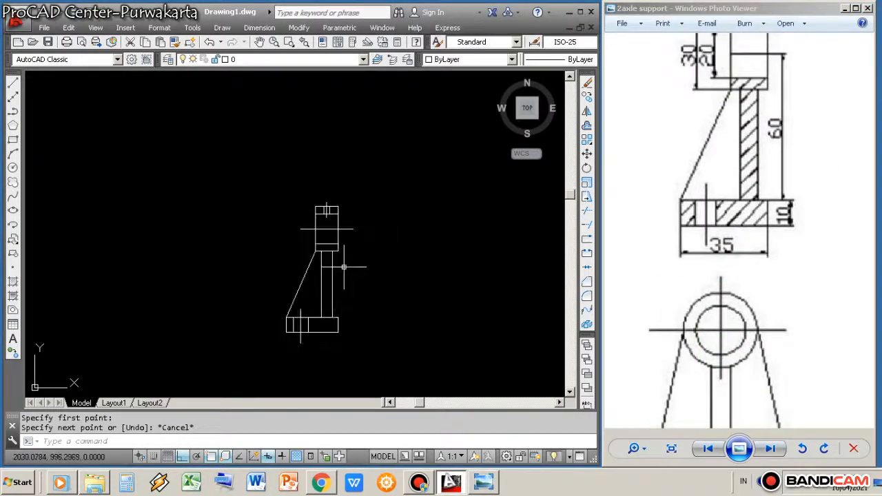
text(l)
key(Return)
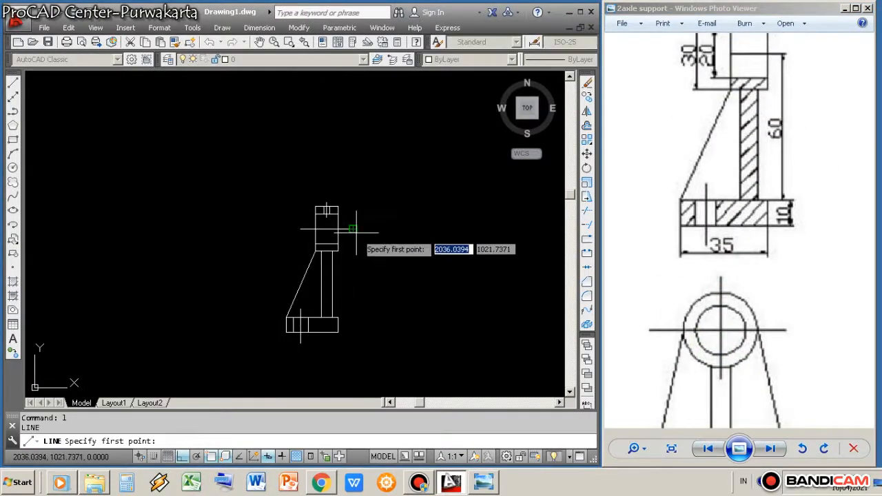
click(350, 229)
click(482, 229)
key(Return)
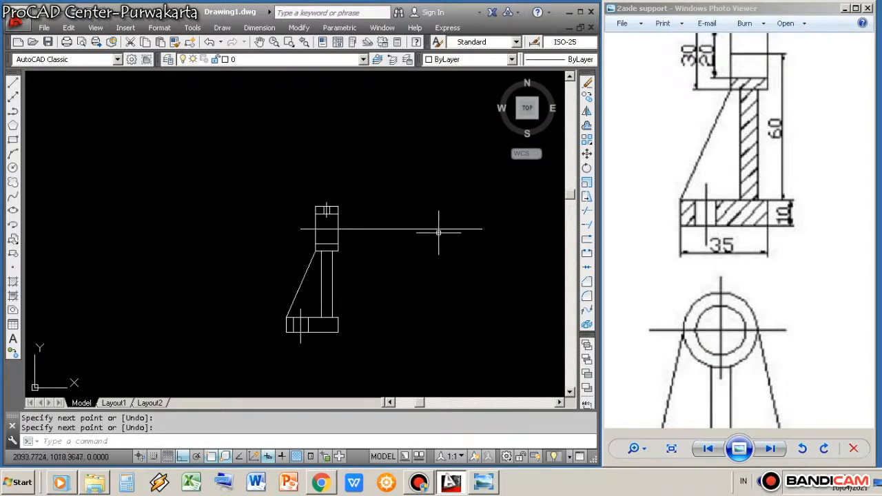
Draw a vertical line 10 long upward from the projected centre line beside the boss
text(l)
key(Return)
scroll(403, 233, up, 3)
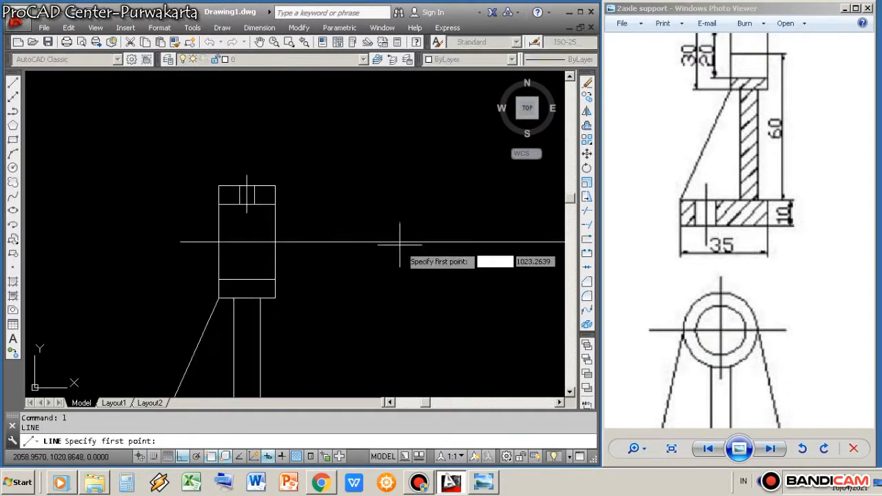
click(399, 242)
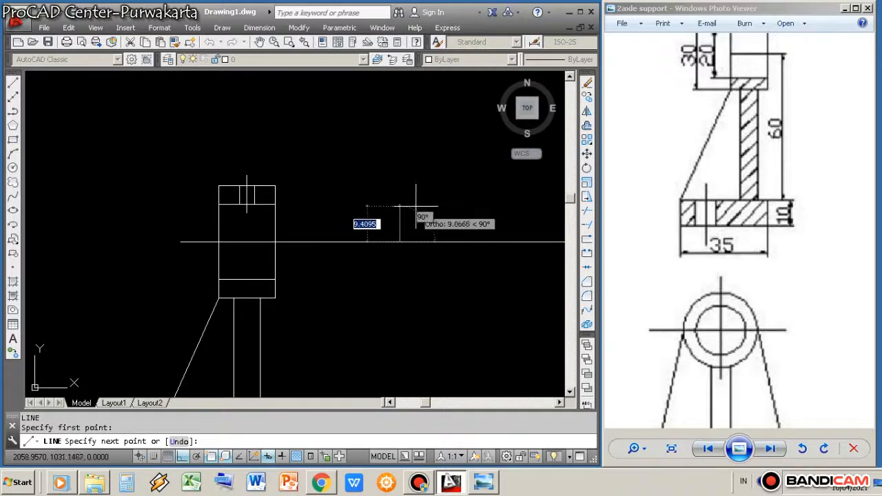
text(1)
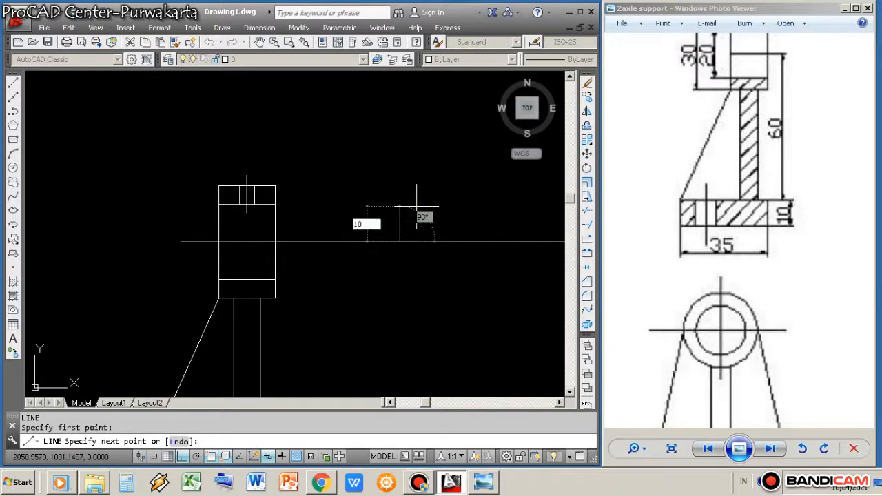
text(0)
key(Return)
right_click(417, 212)
click(417, 236)
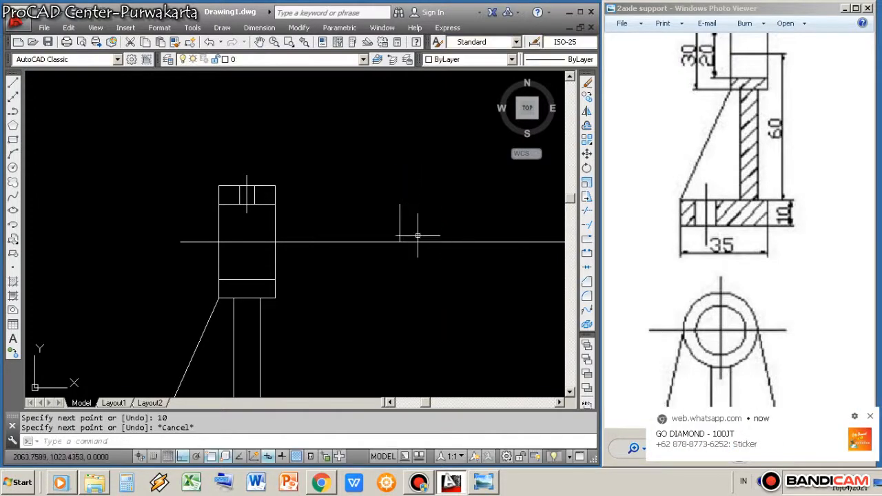
Dismiss the message notification and erase the short vertical line above the projected centre line
click(869, 416)
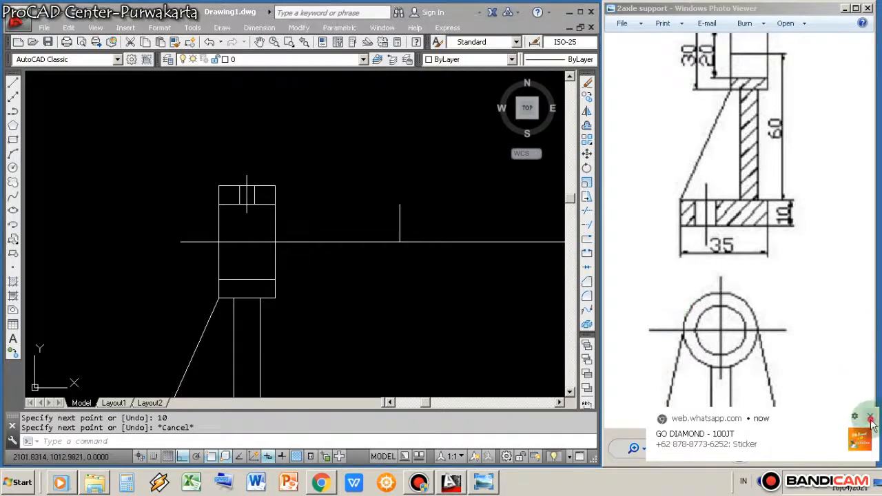
text(e)
key(Return)
click(374, 288)
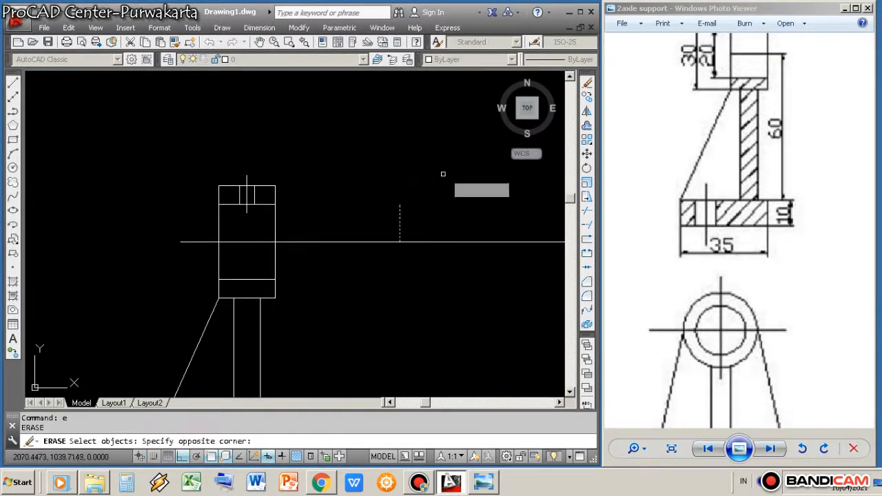
click(451, 205)
key(Return)
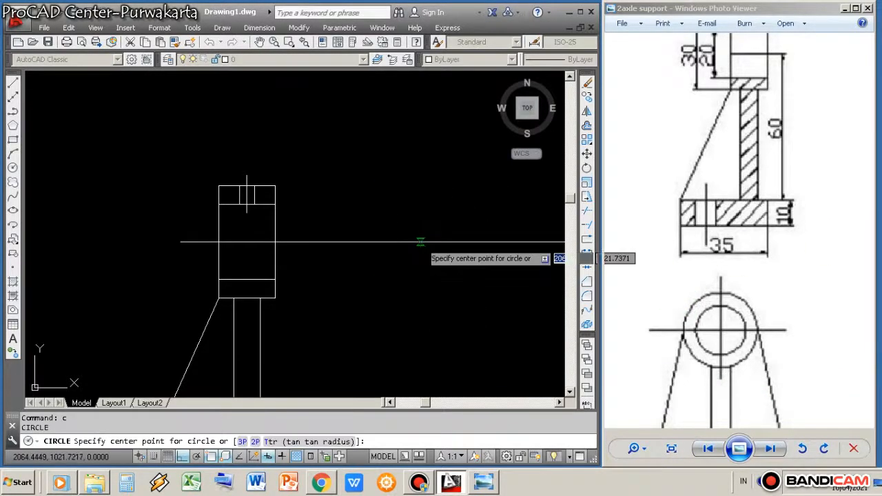
Draw two concentric circles of radius 10 and 15 on the projected centre line for the front view's boss
click(420, 241)
text(1)
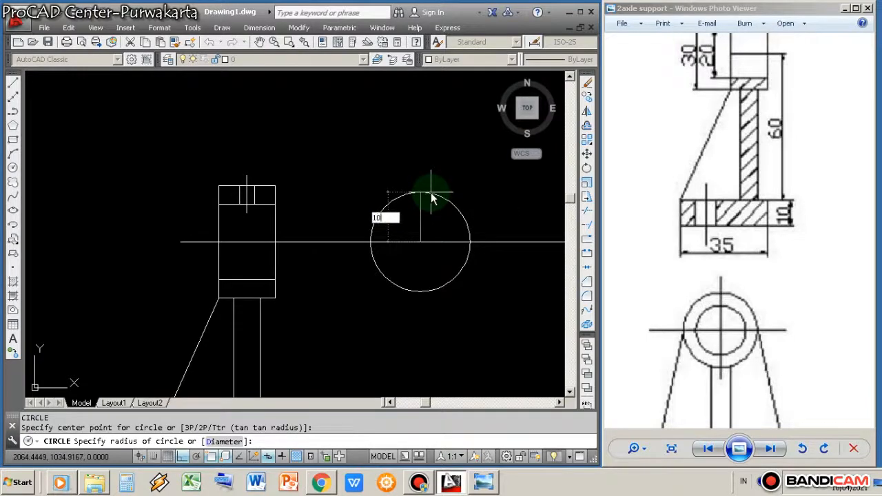
text(0)
key(Return)
key(Return)
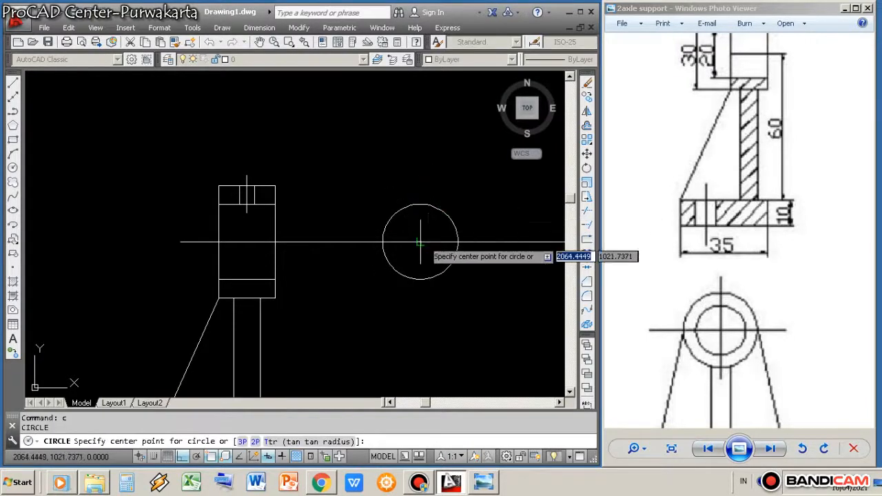
click(420, 241)
text(15)
key(Return)
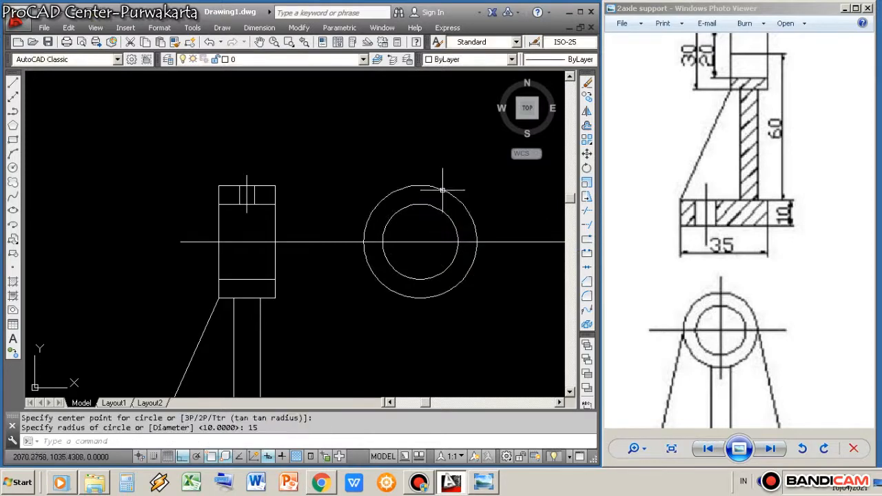
scroll(444, 183, down, 2)
scroll(379, 210, up, 2)
text(l)
key(Return)
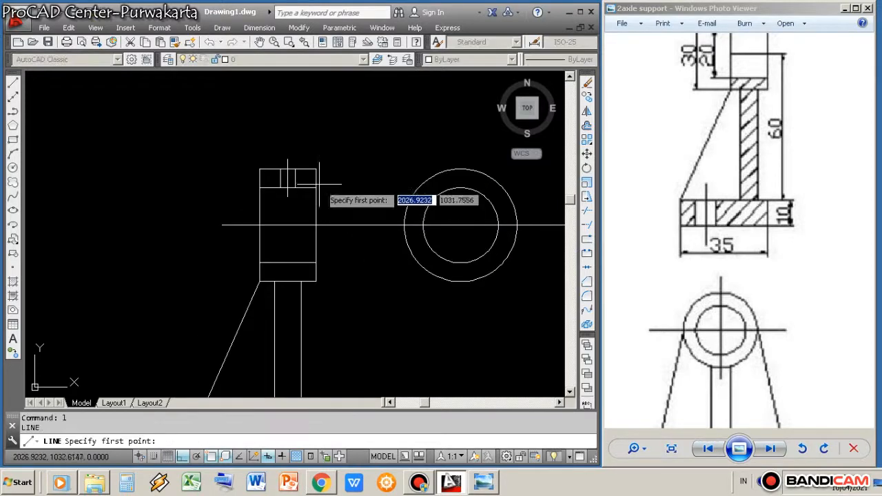
click(315, 168)
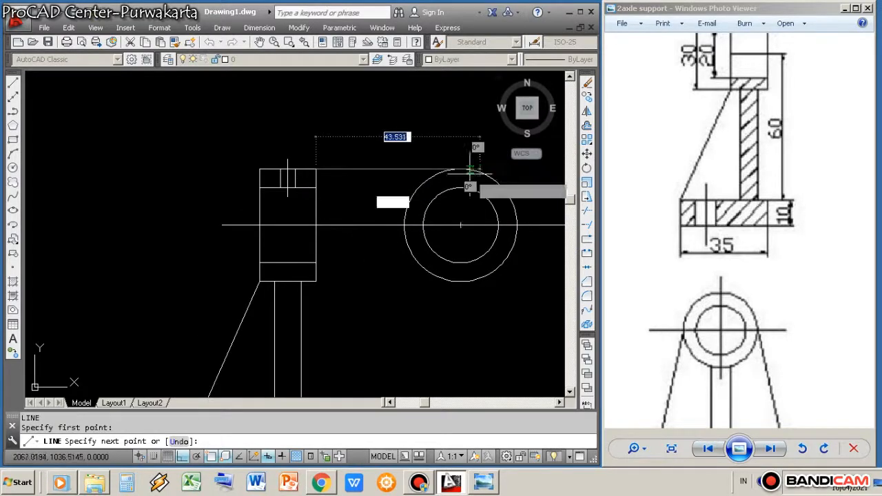
right_click(470, 174)
click(476, 190)
scroll(437, 260, down, 3)
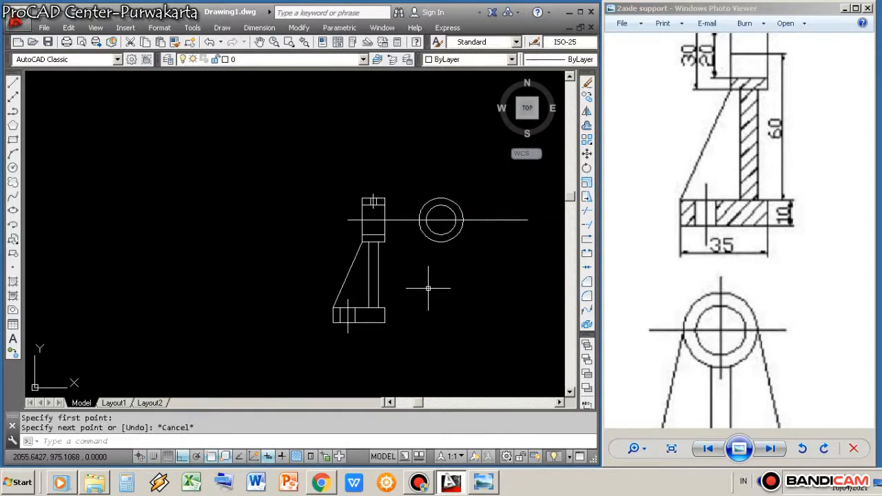
Draw a horizontal projection line from the lower right corner of the side view's base into the front view area
key(Return)
drag(445, 287, 404, 269)
right_click(404, 269)
click(419, 279)
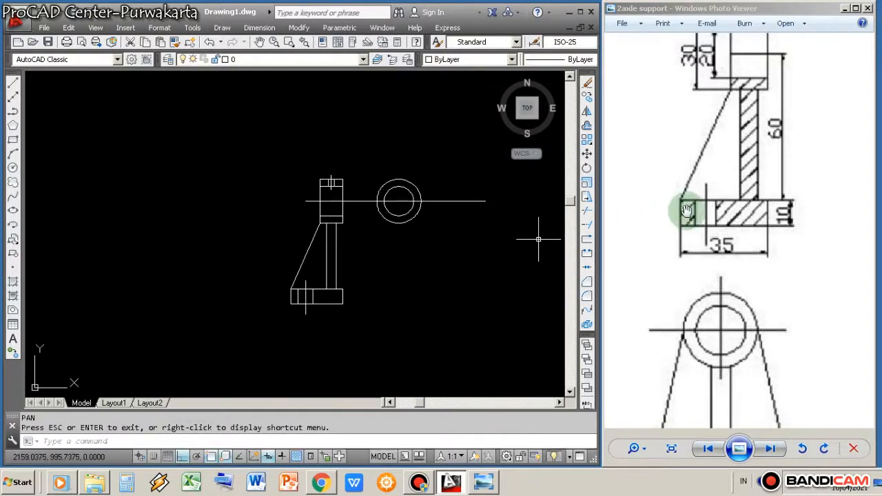
drag(711, 282, 718, 142)
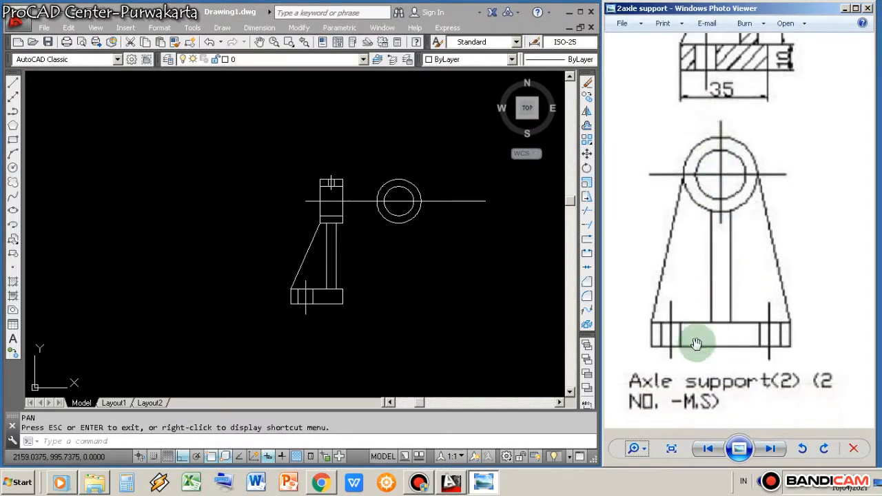
click(398, 280)
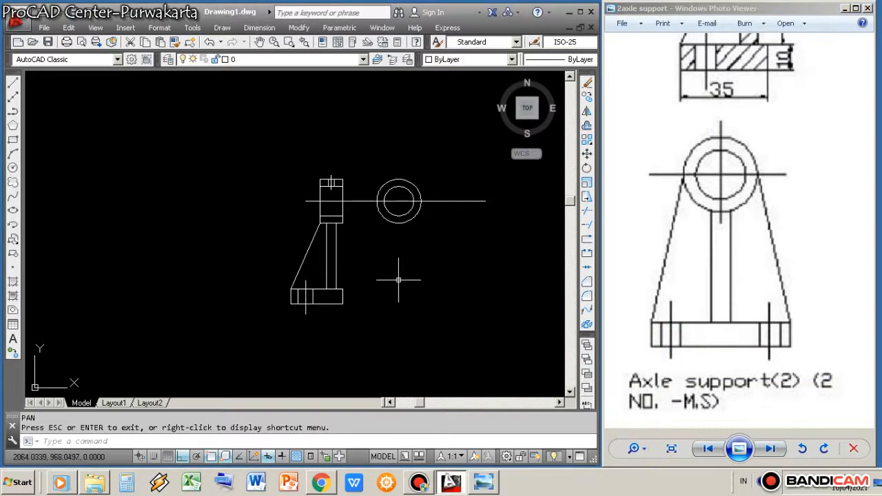
text(l)
key(Return)
click(351, 304)
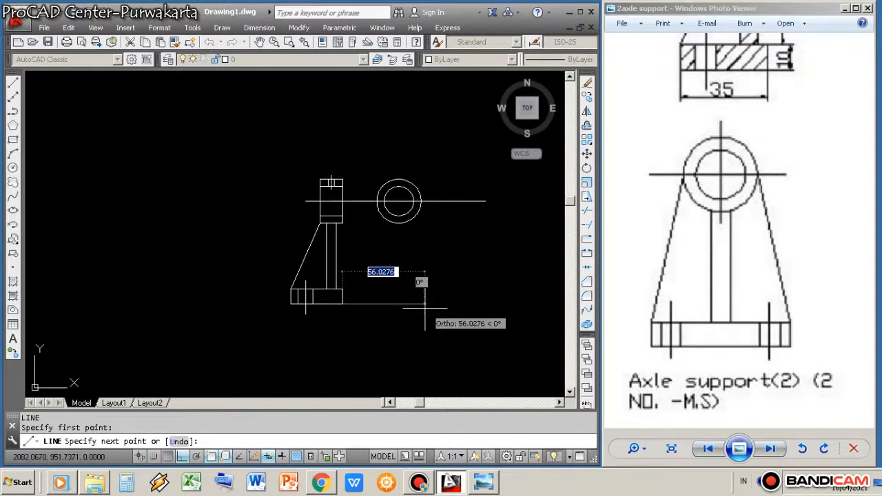
scroll(437, 298, up, 2)
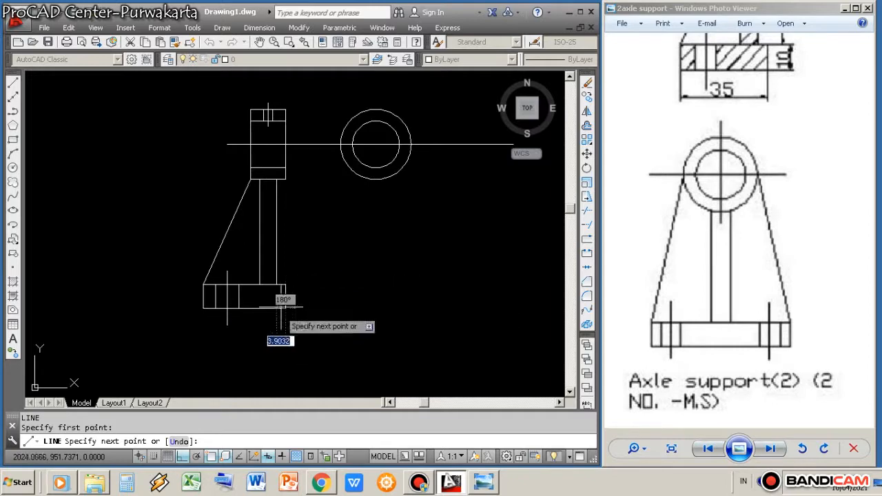
click(485, 288)
key(Return)
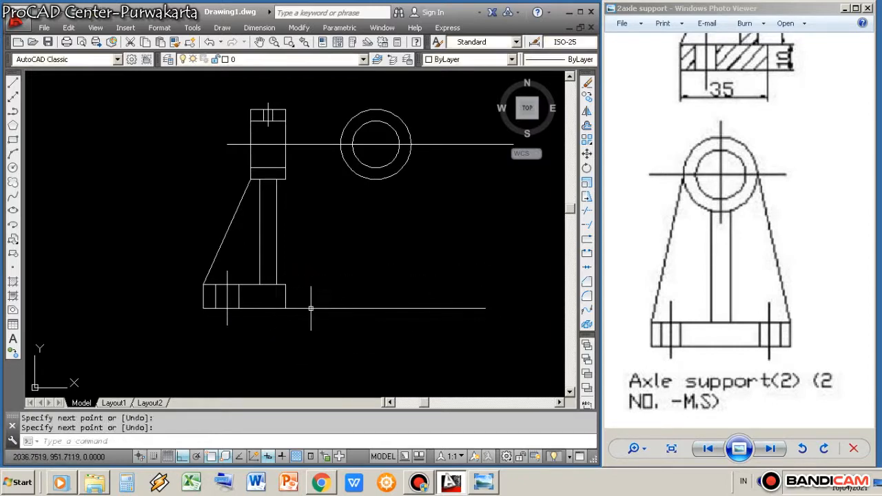
Draw a second horizontal projection line from the upper right corner of the side view's base, past the boss circles
key(Return)
click(285, 286)
click(477, 283)
key(Return)
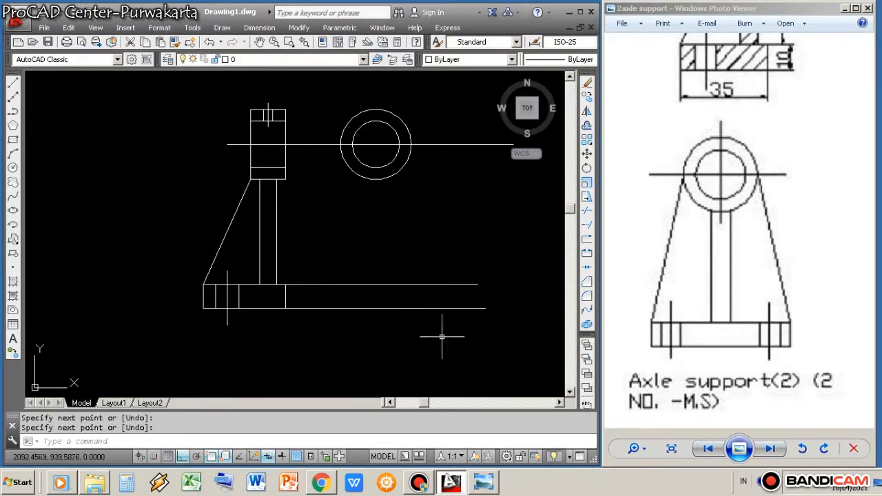
Draw a vertical line about 93 long downward from the centre of the boss circles, crossing both base projection lines
text(l)
key(Return)
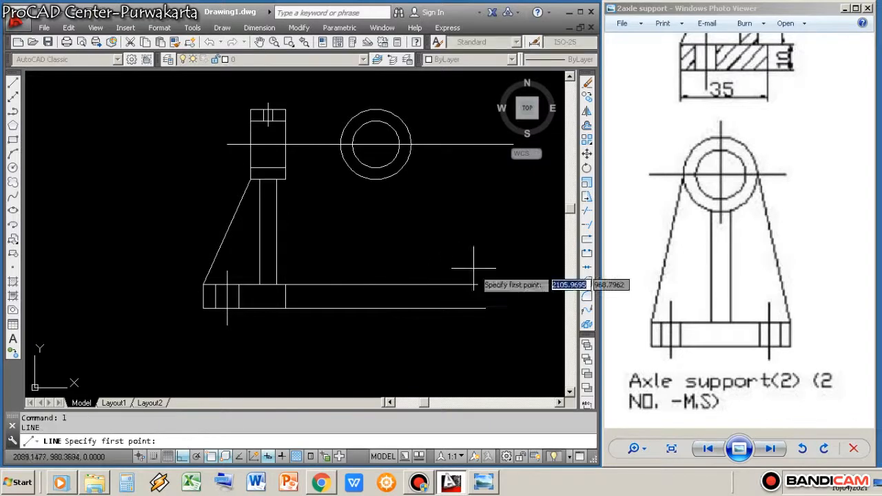
click(378, 144)
key(Return)
key(Return)
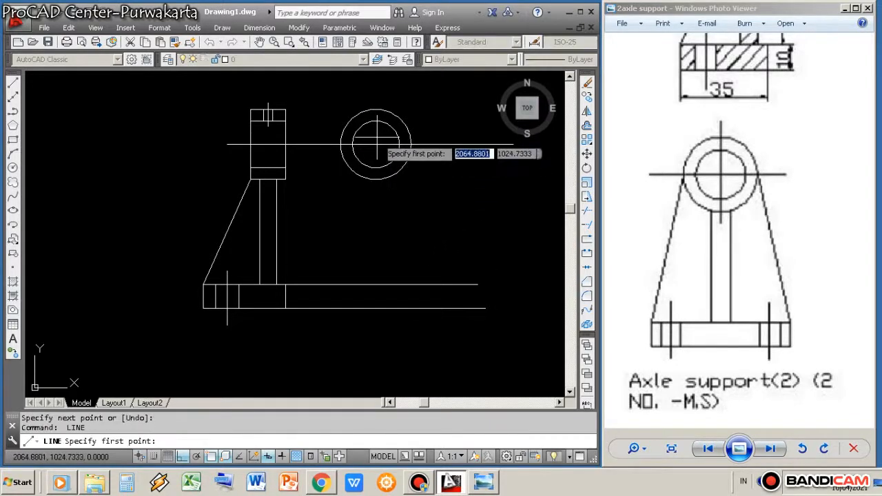
click(375, 144)
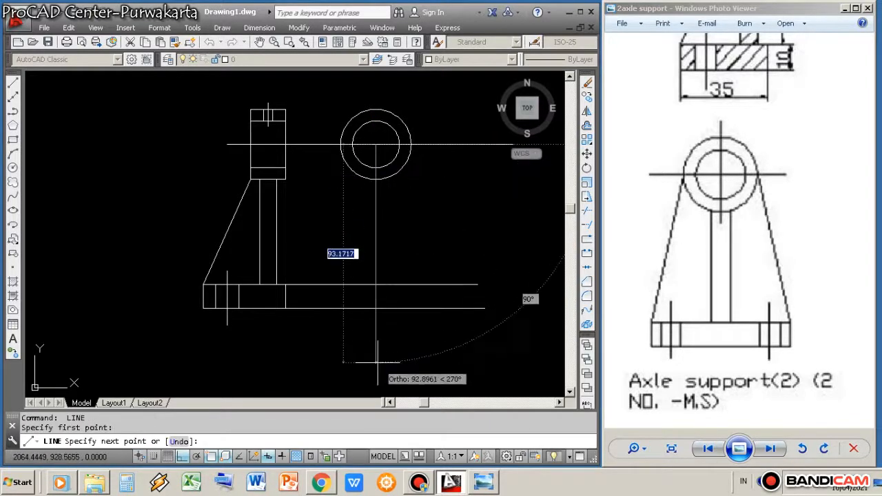
click(376, 363)
key(Return)
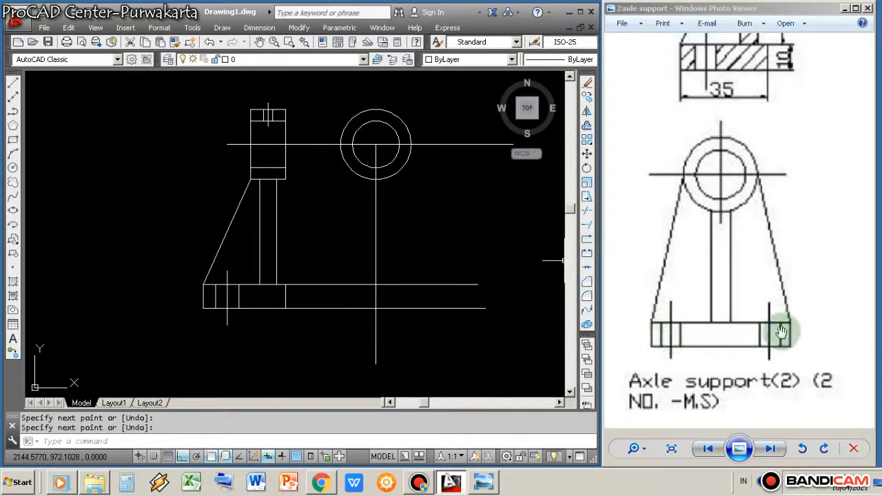
Offset the front view's vertical centre line by 20 to each side
scroll(471, 335, down, 2)
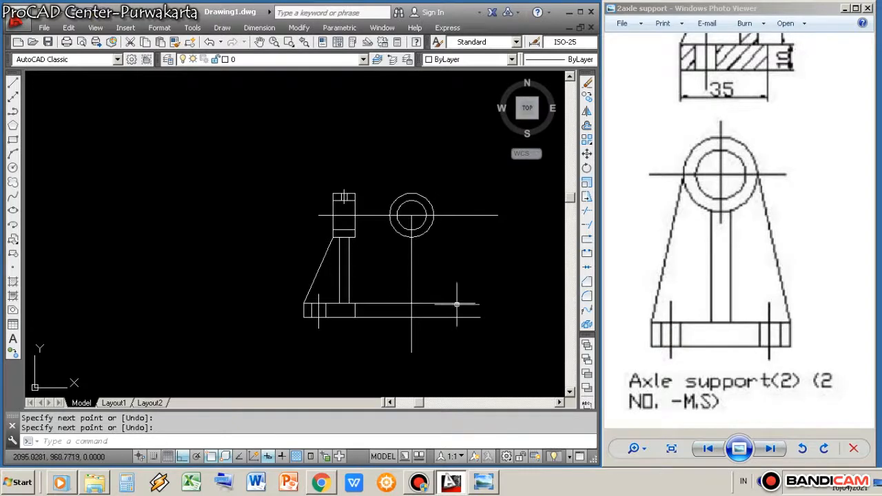
mouse_move(727, 260)
mouse_down()
mouse_move(725, 334)
mouse_move(730, 260)
mouse_up()
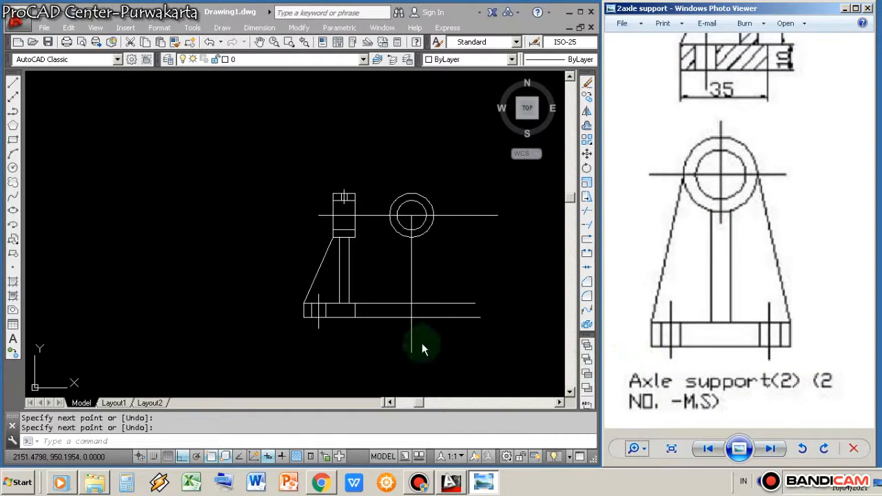
scroll(419, 315, up, 2)
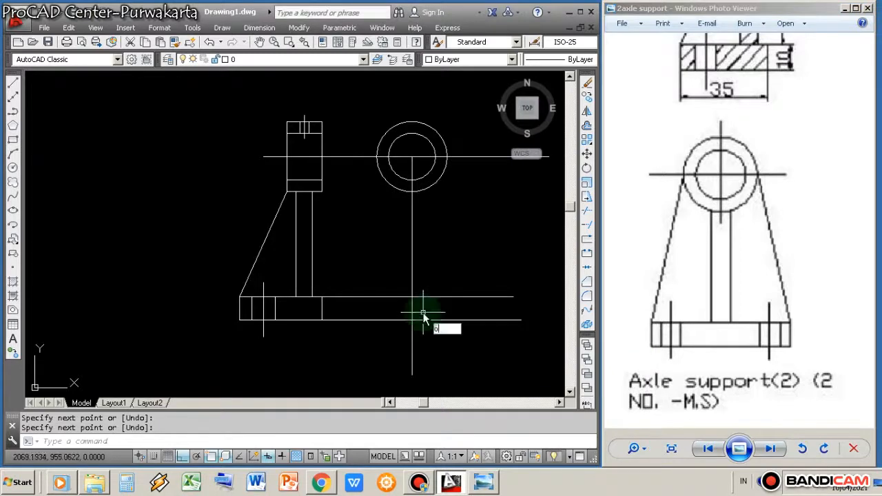
key(Return)
text(o)
key(Return)
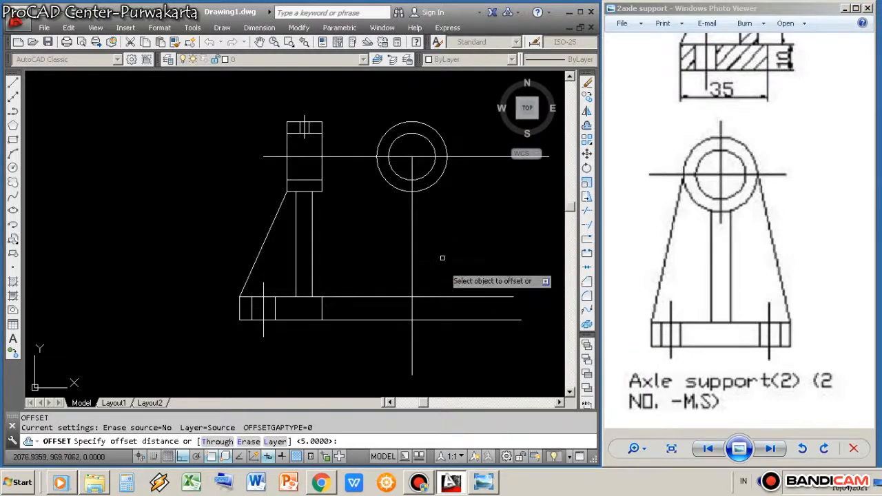
text(18)
key(Return)
click(412, 350)
click(423, 338)
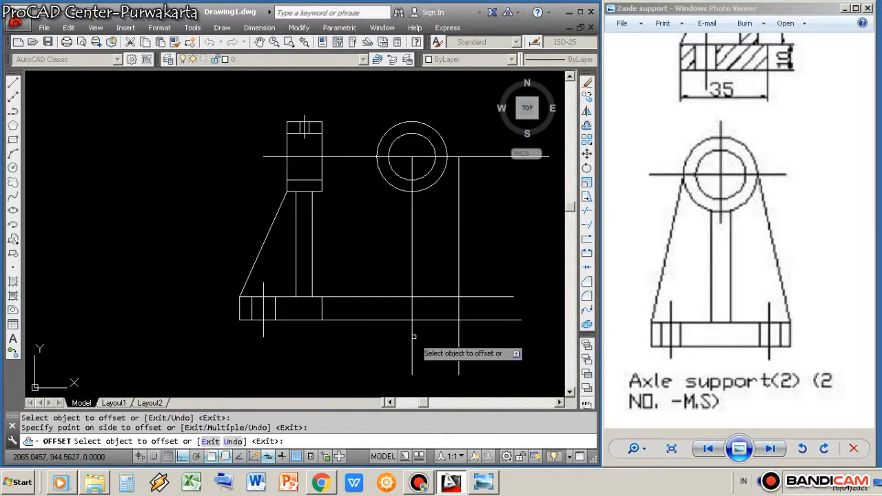
click(411, 337)
click(362, 341)
right_click(396, 215)
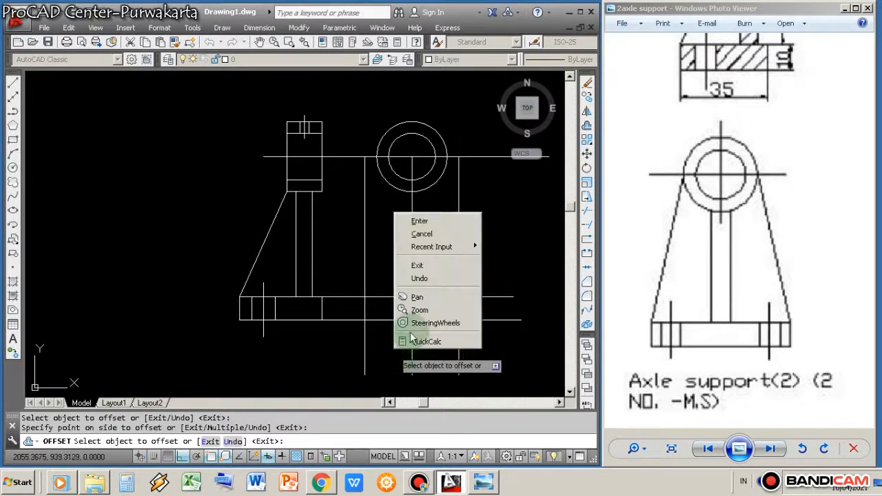
click(432, 222)
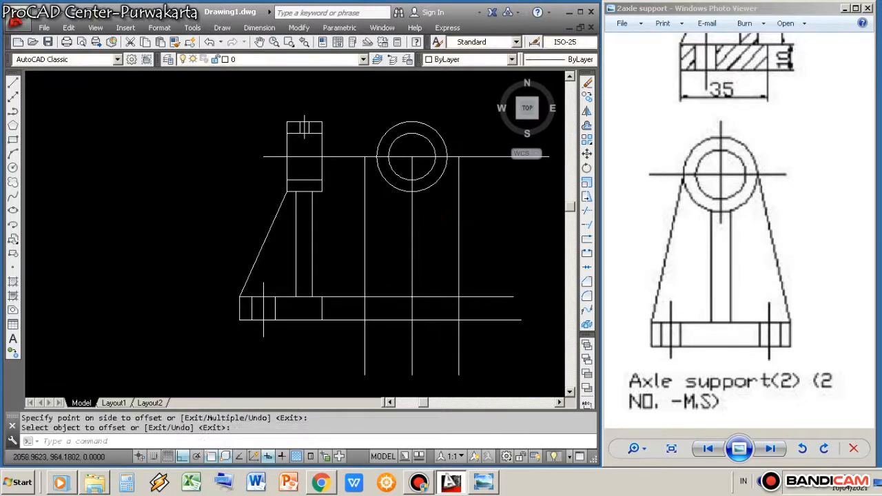
Trim the base projection lines outside the two offset verticals and the offset verticals' ends below the base
text(tr)
key(Return)
key(Return)
click(354, 287)
click(345, 330)
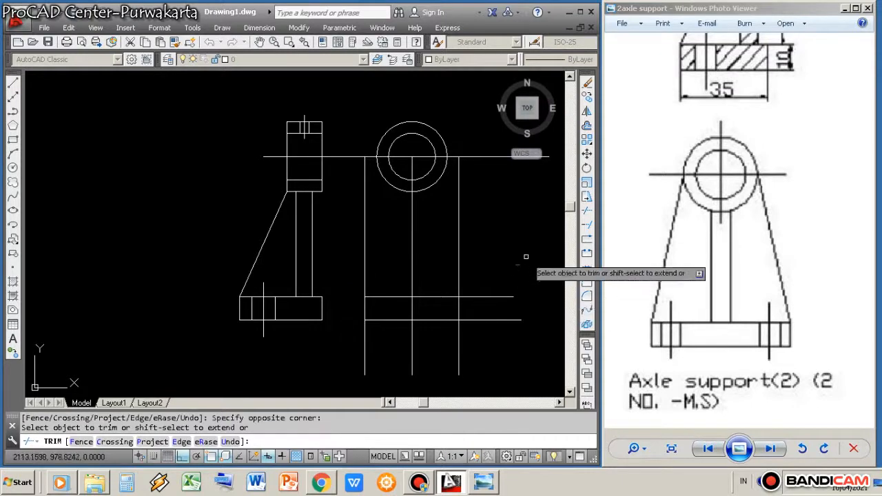
click(493, 287)
click(478, 332)
click(474, 339)
click(450, 352)
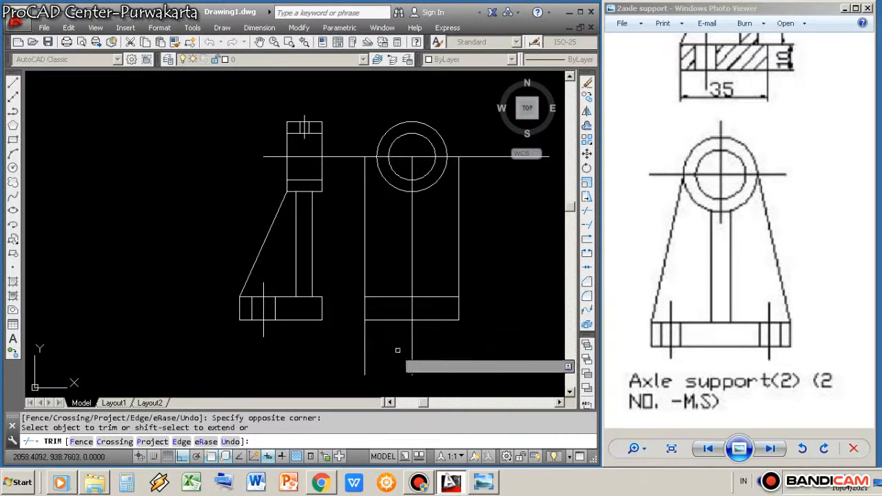
click(384, 343)
click(356, 360)
Trim both offset vertical lines directly above the front view's base
click(372, 278)
click(368, 276)
click(374, 281)
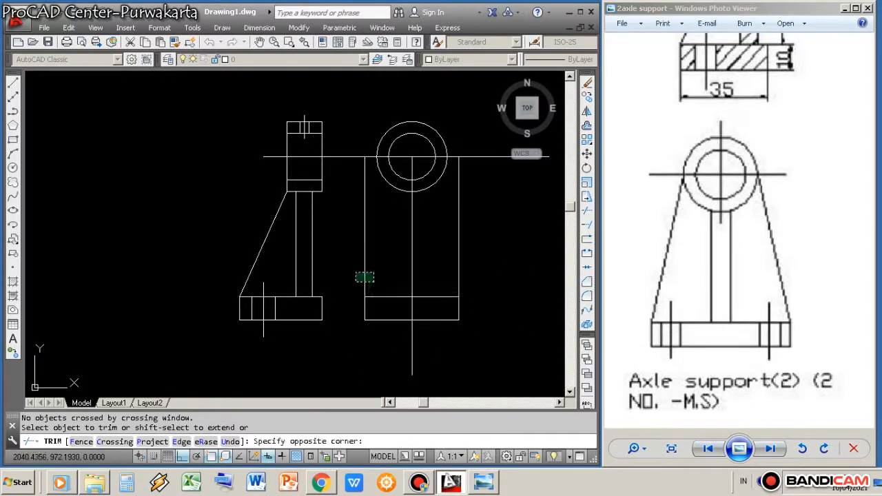
click(468, 276)
right_click(458, 268)
click(483, 280)
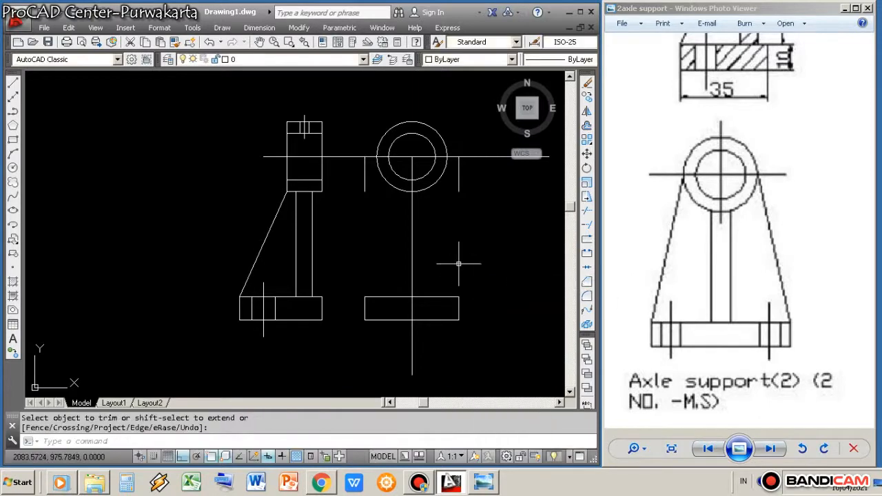
Erase the two leftover vertical line pieces on either side of the boss circles
text(e)
key(Return)
click(353, 219)
click(380, 146)
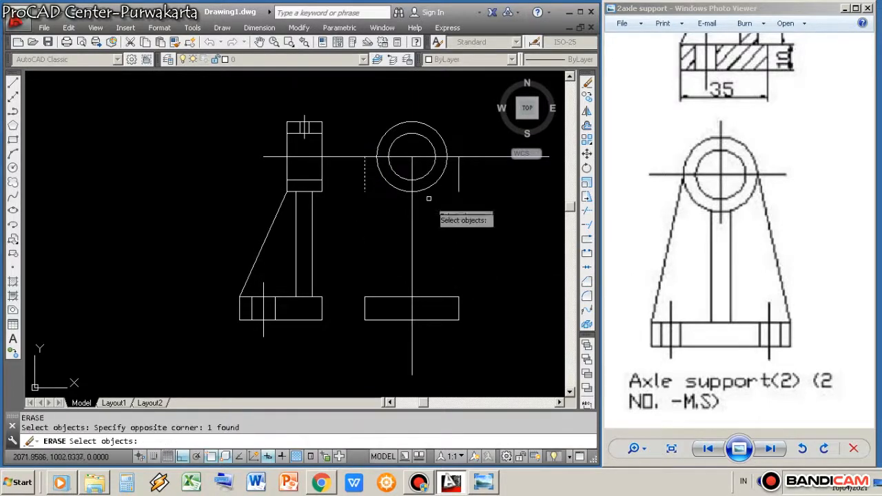
click(443, 218)
click(495, 137)
key(Return)
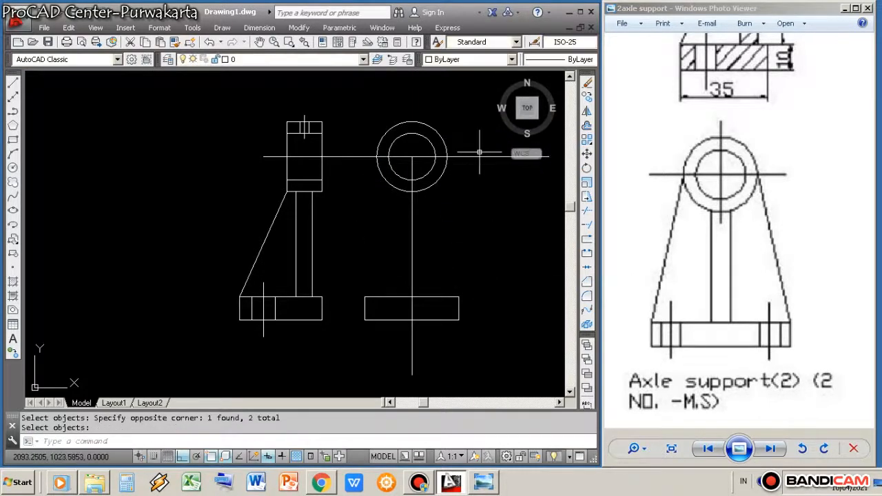
Draw a line from the upper left corner of the front view's base tangent to the outer boss circle
text(l)
key(Return)
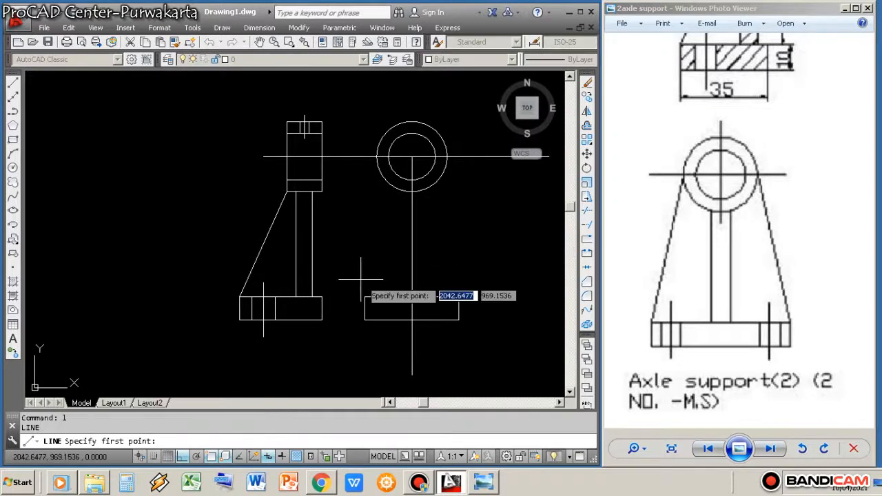
click(364, 297)
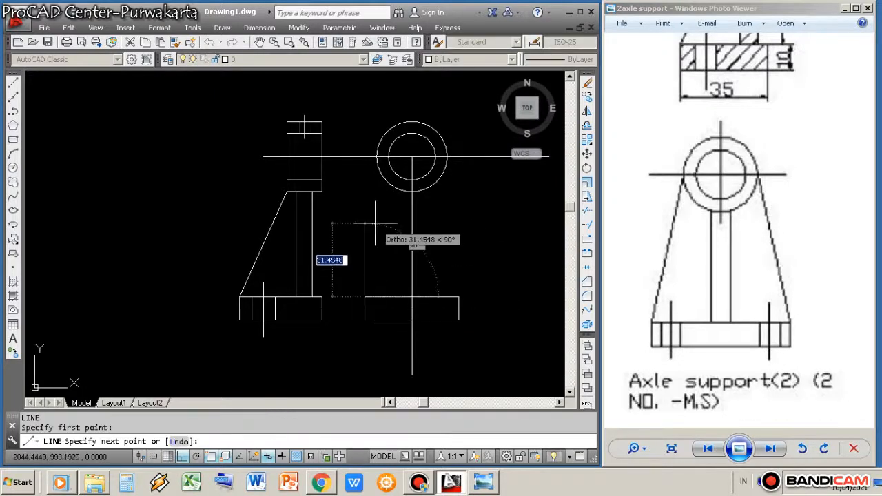
text(tan)
key(Return)
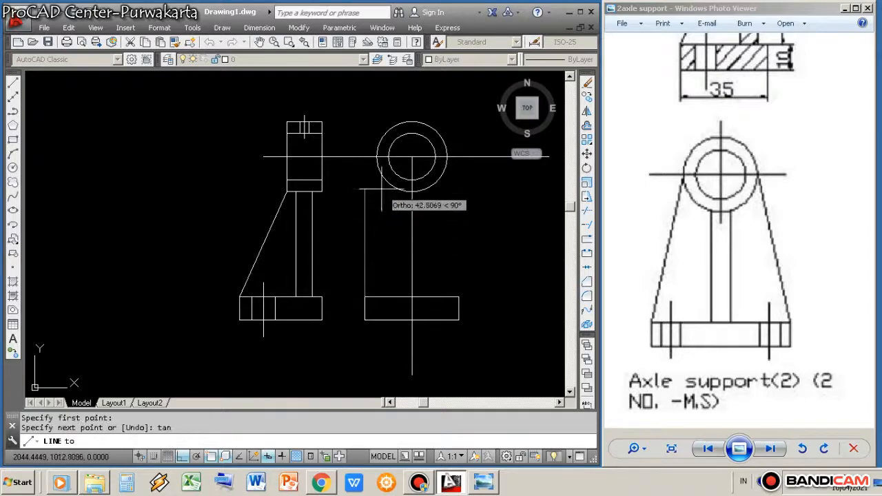
click(377, 151)
key(Return)
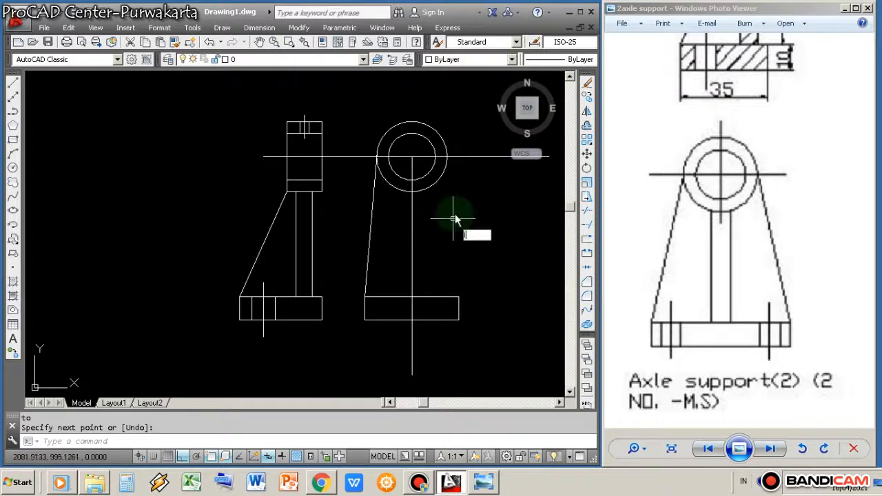
Draw a line from the upper right corner of the front view's base tangent to the outer boss circle
text(la)
key(Return)
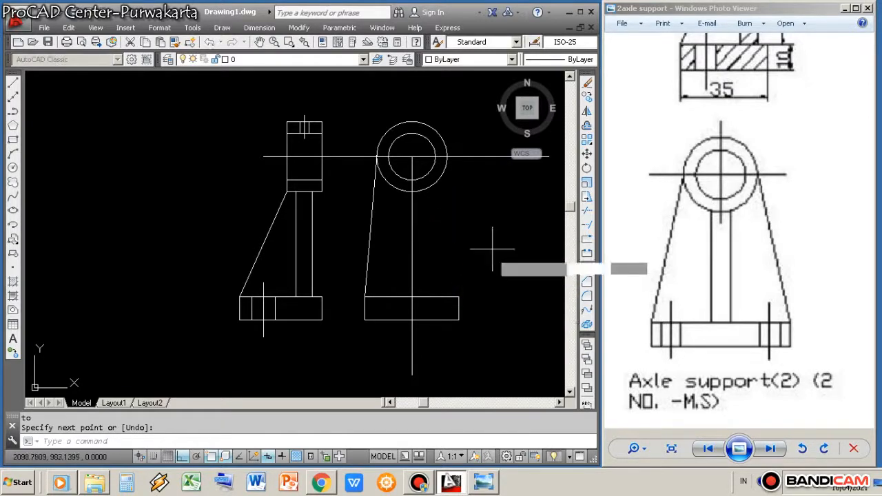
text(l)
key(Return)
click(459, 297)
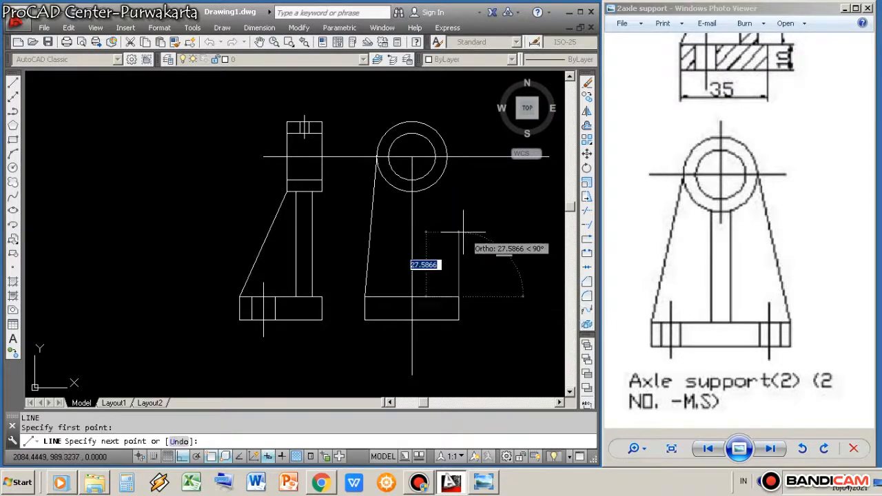
key(Return)
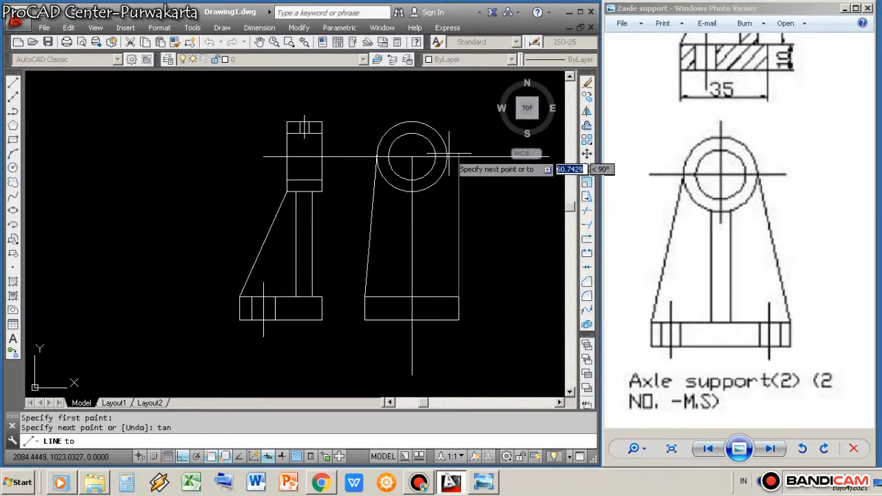
click(447, 165)
key(Return)
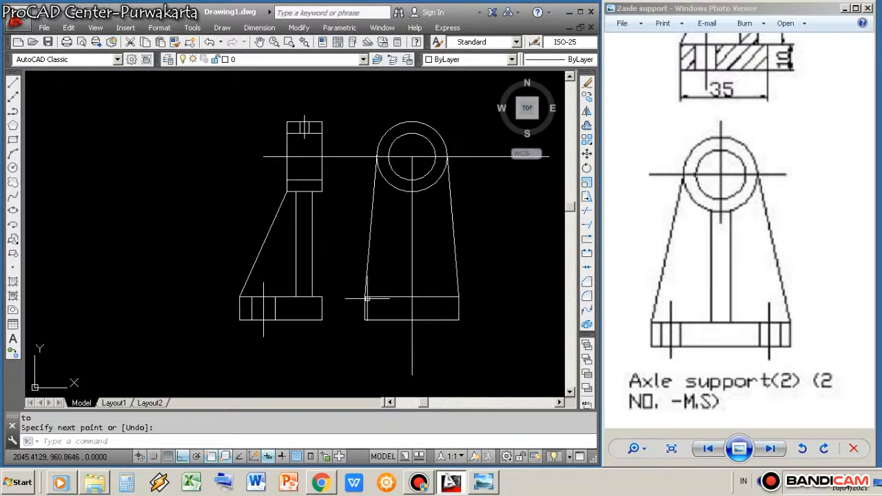
Stretch the left end of the front view's base 5 units outward together with the lower end of its tangent line
key(Escape)
text(s)
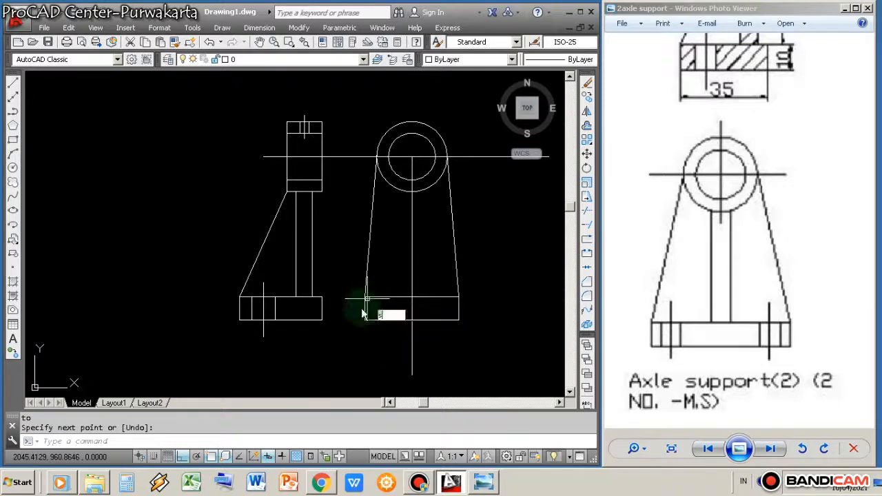
key(Return)
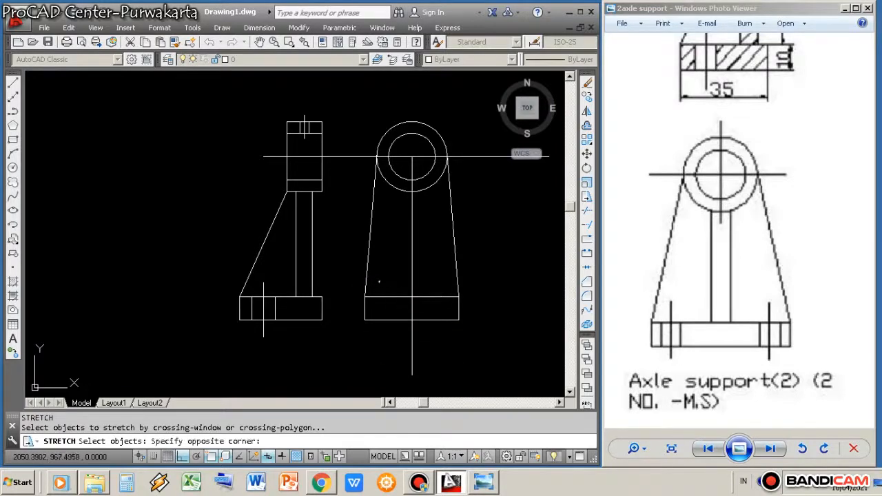
click(354, 350)
key(Return)
click(358, 354)
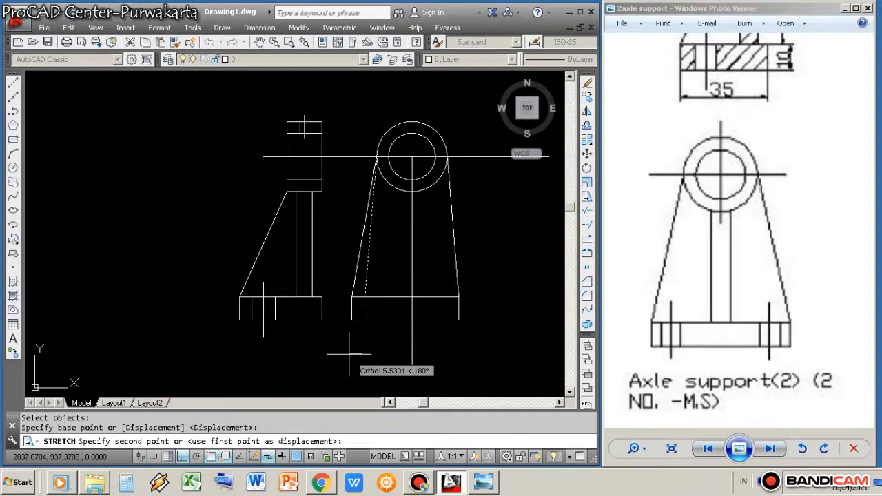
text(5)
key(Return)
Stretch the right end of the front view's base 5 units outward together with the lower end of its tangent line
key(Return)
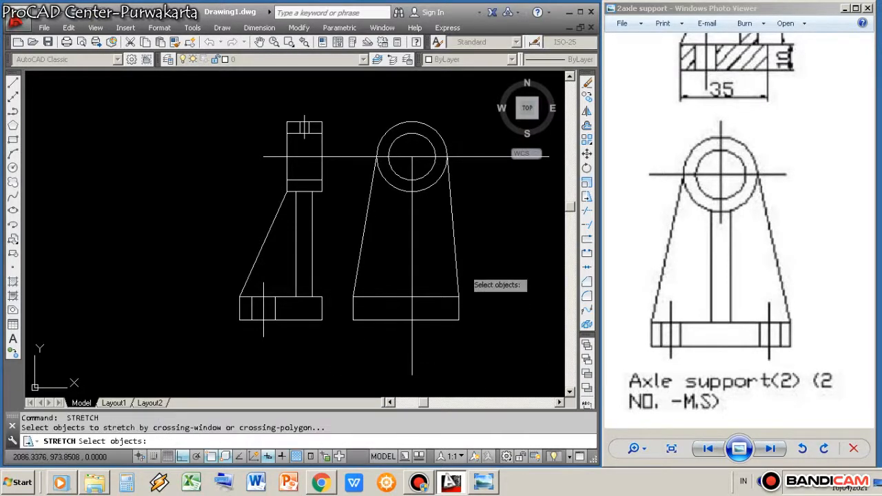
click(466, 268)
click(444, 346)
key(Return)
click(446, 345)
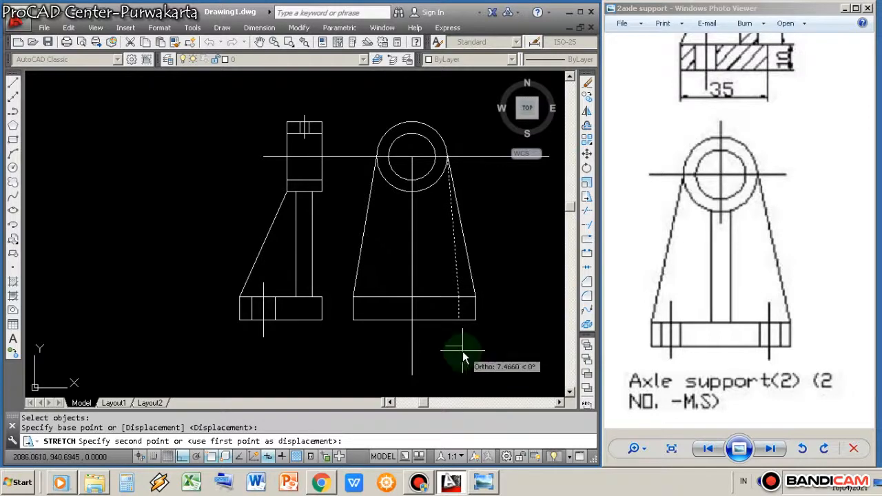
text(5)
key(Return)
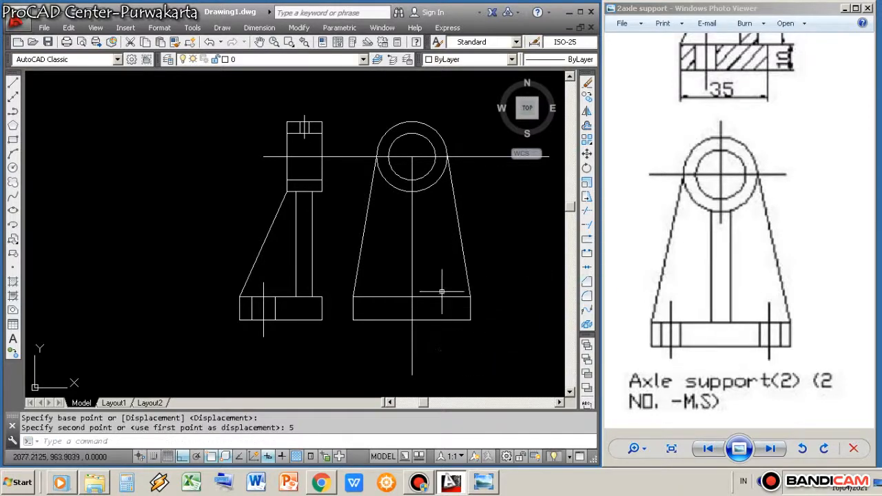
scroll(413, 342, down, 2)
scroll(403, 242, up, 2)
scroll(427, 250, down, 2)
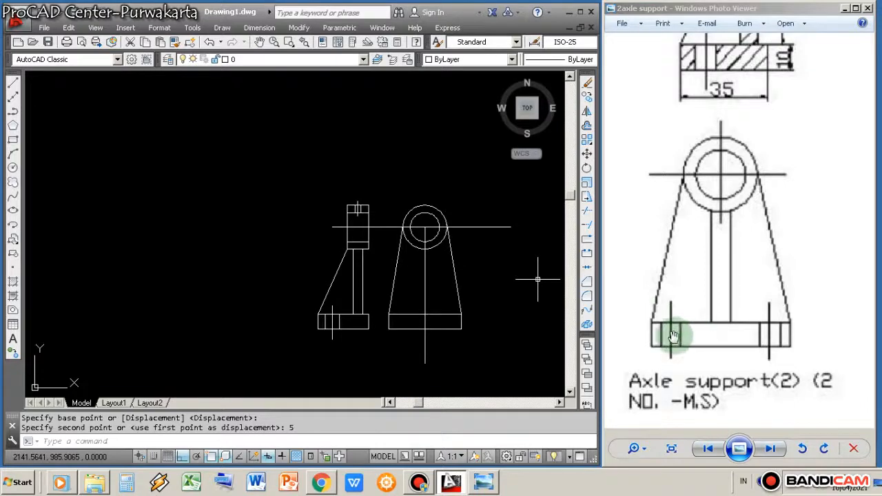
click(448, 362)
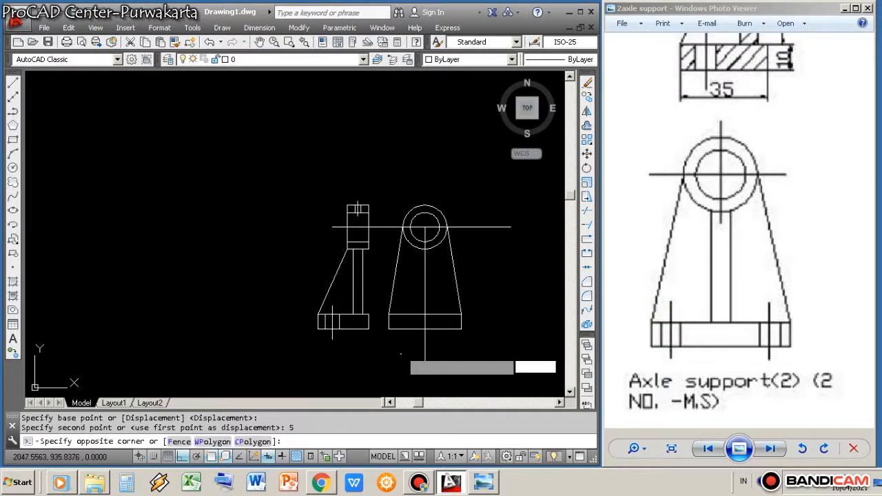
scroll(400, 321, up, 4)
key(Return)
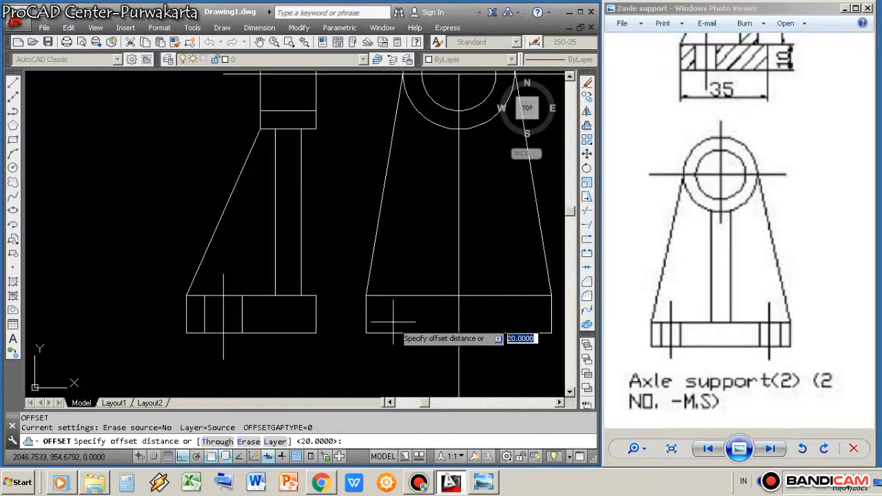
right_click(397, 321)
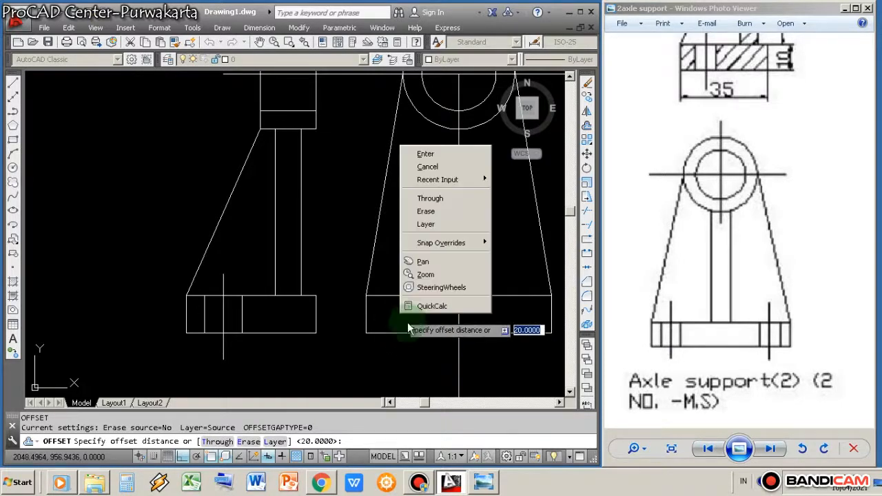
click(423, 166)
Offset the left edge of the front view's base 10 units inward for the hole's centre line
text(o)
key(Return)
text(1)
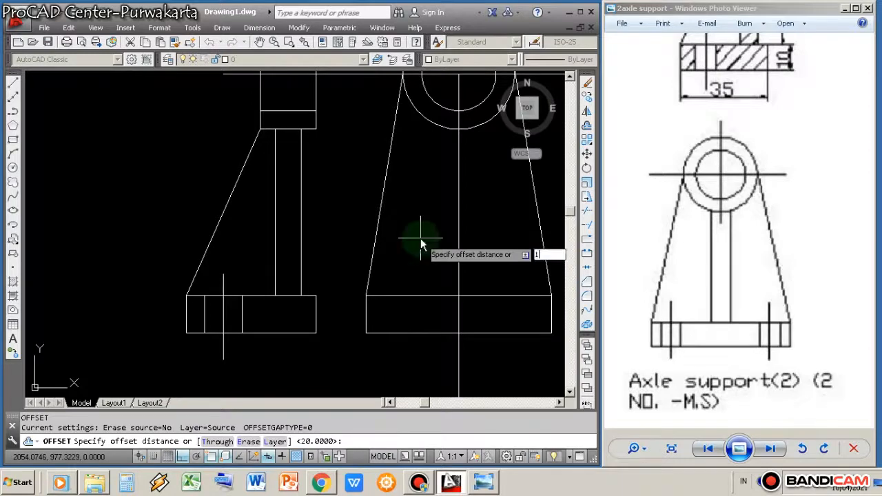
text(0)
key(Return)
click(366, 319)
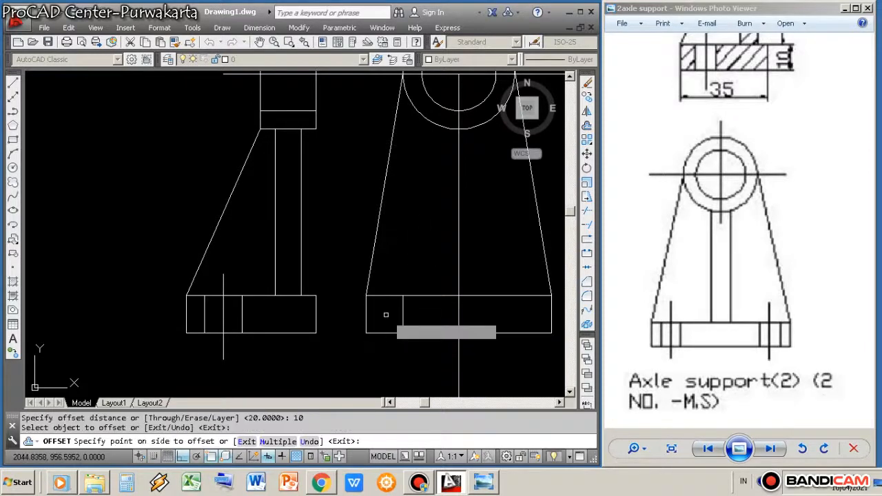
click(386, 314)
scroll(385, 317, down, 2)
right_click(416, 312)
click(425, 321)
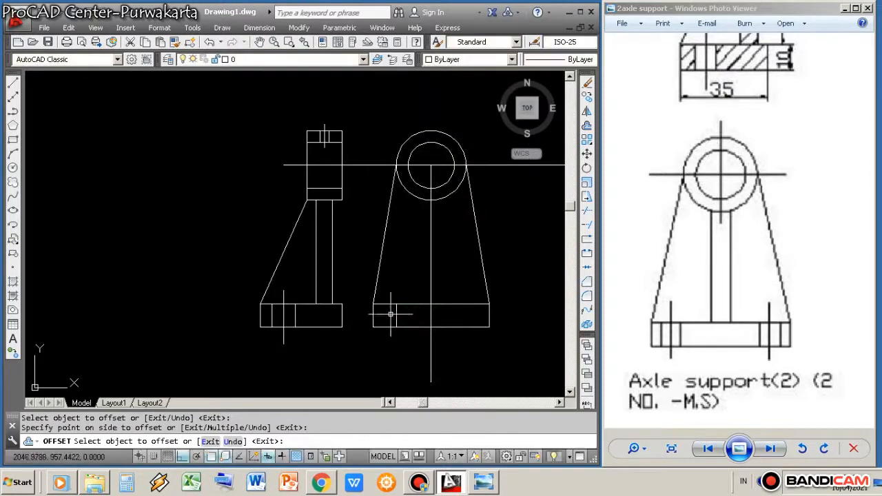
Try offsetting the left hole's centre line 2.5 units to the right in the front view's base
scroll(390, 315, up, 4)
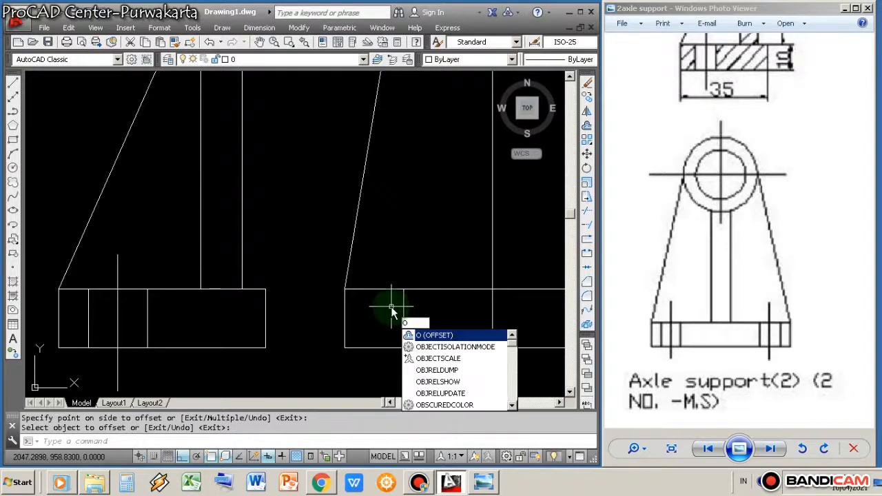
key(Return)
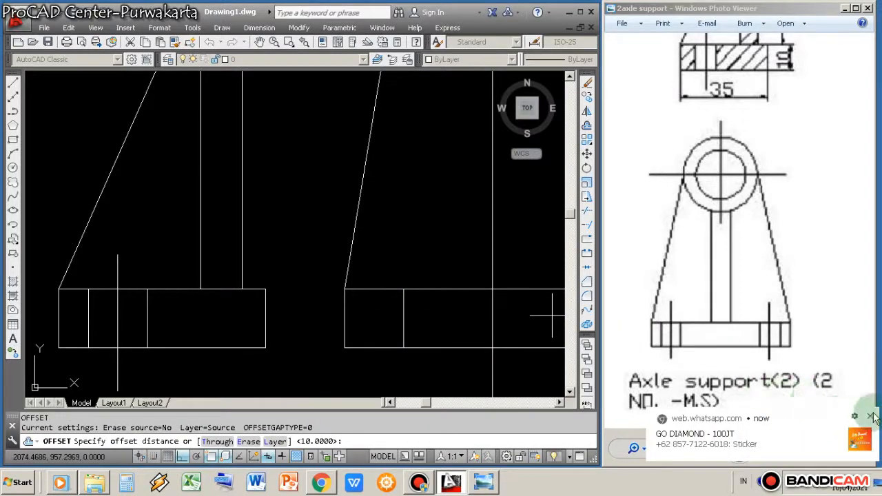
click(873, 417)
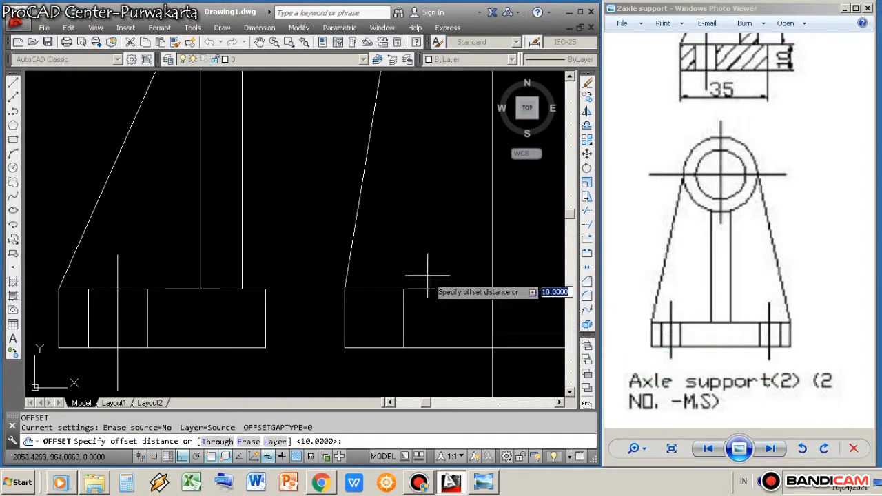
text(2)
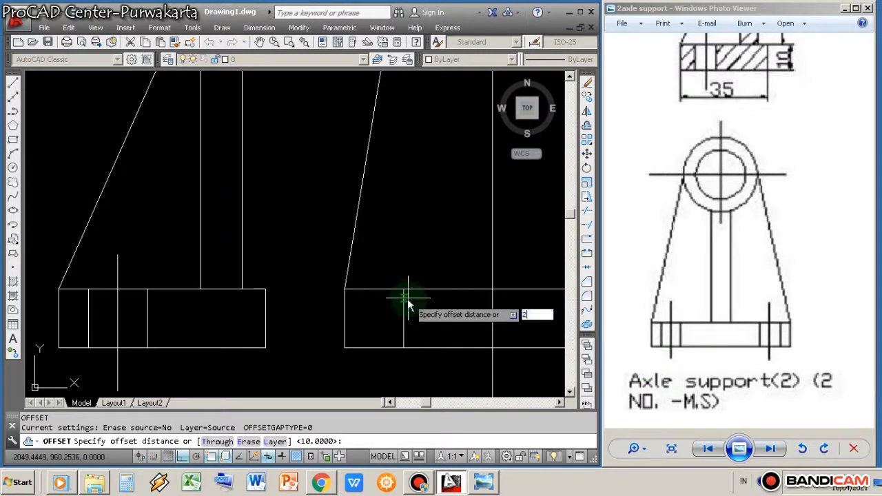
text(.5)
key(Return)
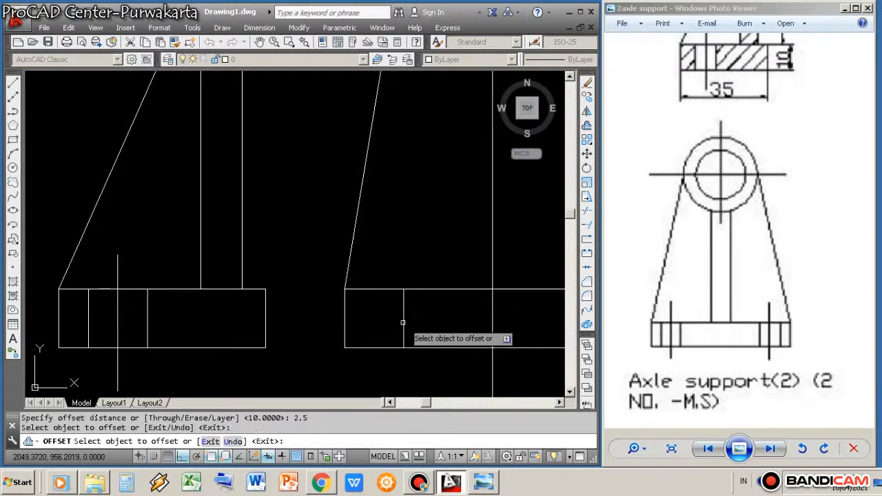
click(404, 321)
click(433, 313)
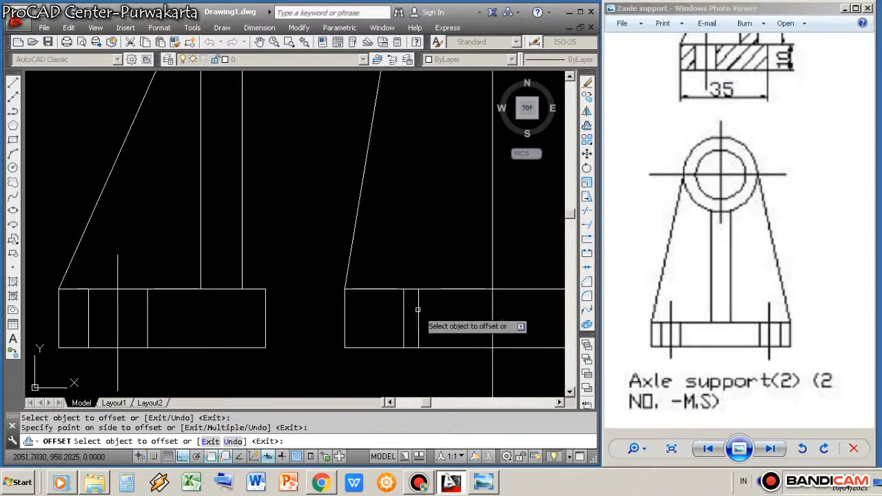
right_click(419, 312)
Erase the line offset 2.5 units from the left hole's centre line
text(e)
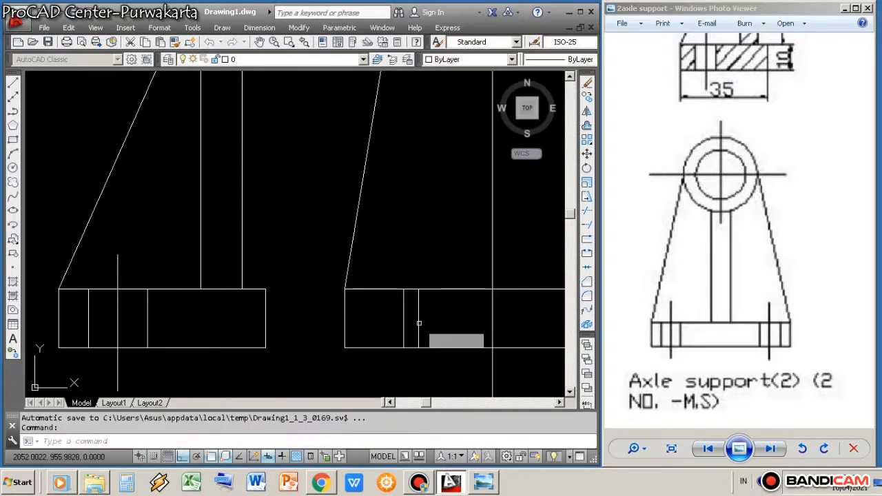
key(Return)
click(419, 322)
right_click(419, 322)
Offset the left hole's centre line 5 units to each side to form the hole edges in the front view's base
text(o)
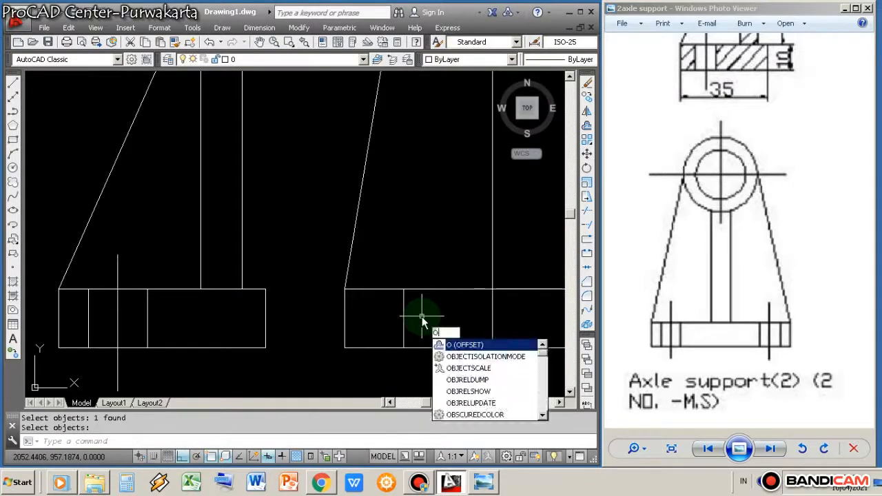
key(Return)
text(5)
key(Return)
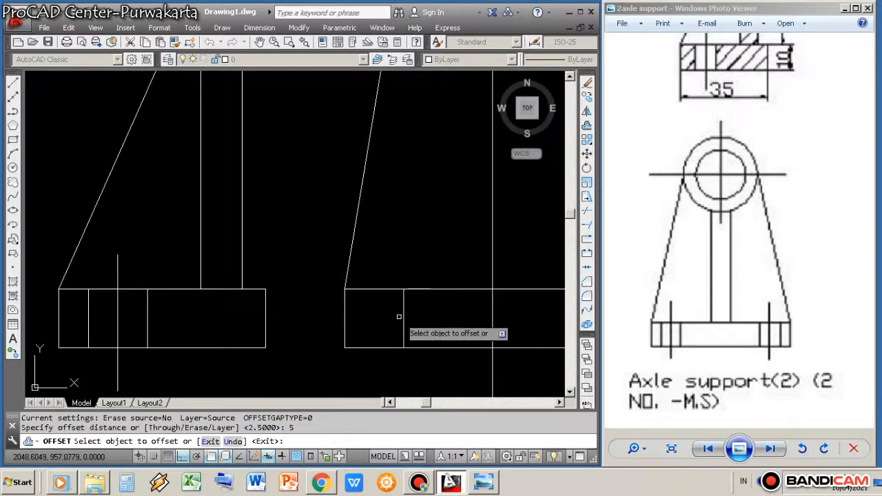
click(403, 318)
click(419, 311)
click(404, 316)
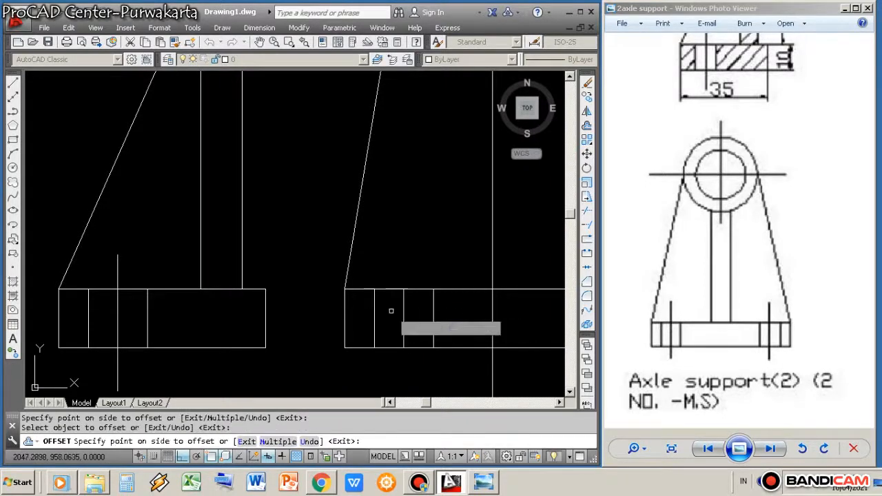
click(390, 311)
right_click(406, 261)
click(413, 271)
Stretch both ends of the left hole's centre line slightly beyond the upper and lower edges of the front view's base
click(408, 316)
click(402, 310)
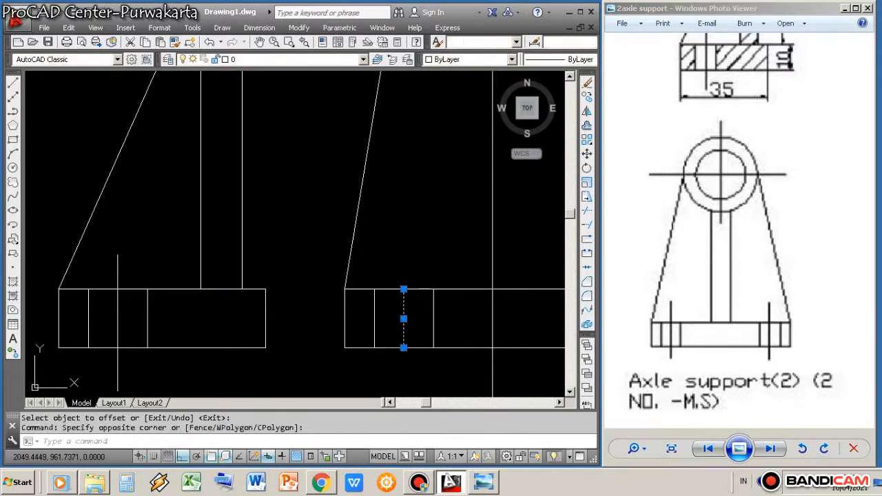
click(404, 289)
click(412, 266)
click(404, 348)
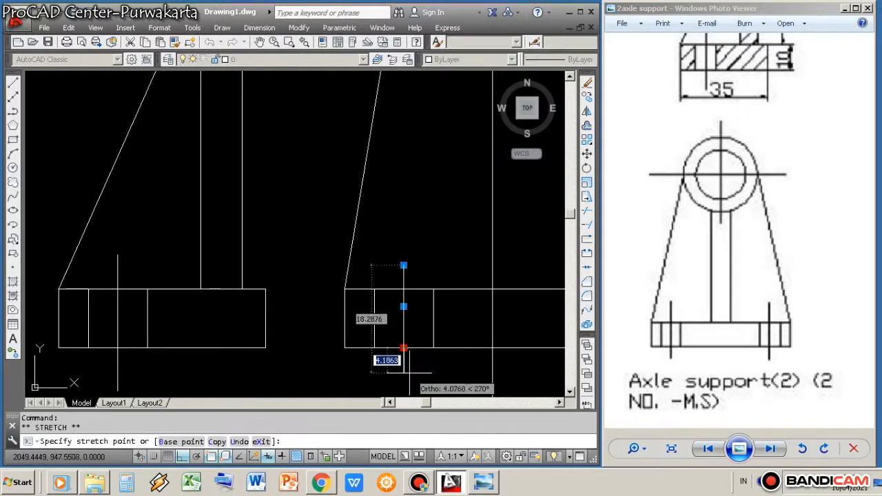
click(404, 375)
key(Return)
Mirror the left hole's two edges and centre line about the front view's vertical centre line, keeping the originals
drag(427, 248, 321, 216)
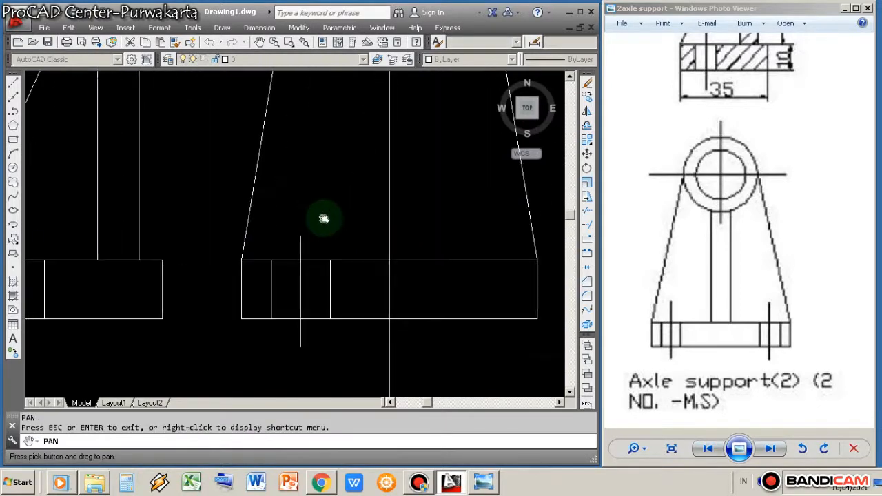
right_click(321, 216)
click(337, 229)
key(Return)
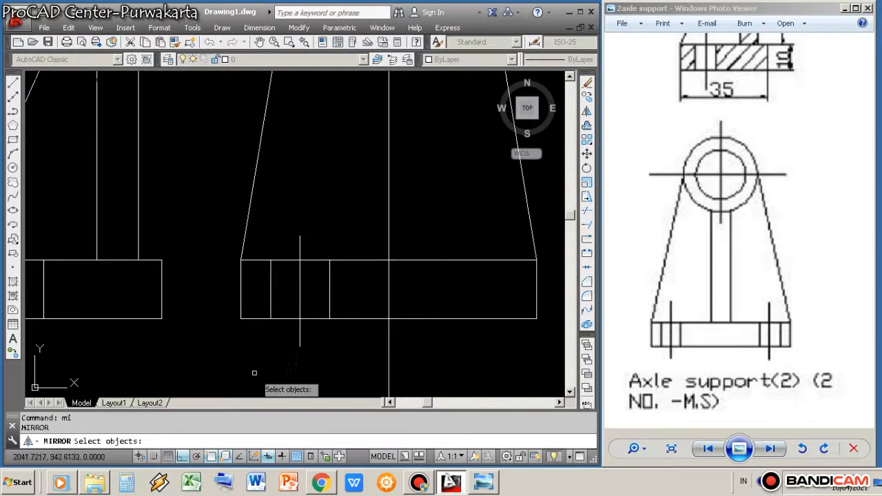
click(268, 364)
click(351, 210)
key(Return)
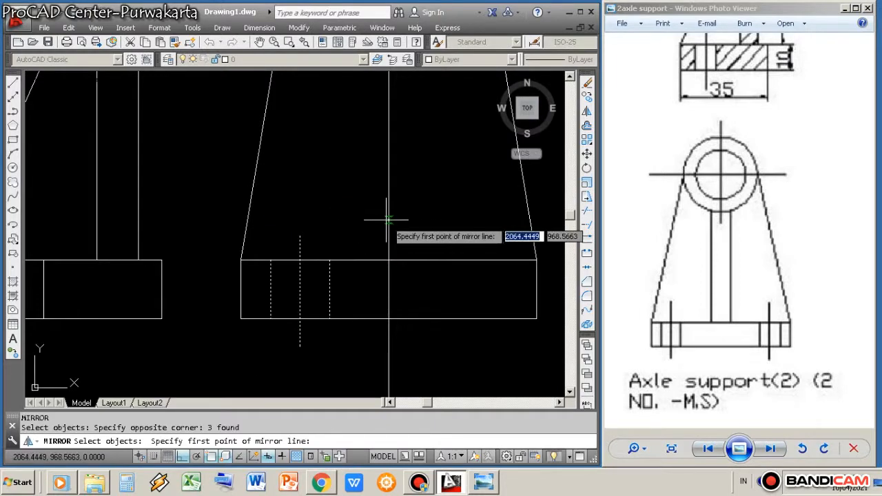
click(388, 221)
click(389, 283)
key(Return)
Stretch the upper end of the front view's vertical centre line to just above the outer boss circle
scroll(442, 289, down, 4)
scroll(444, 285, down, 2)
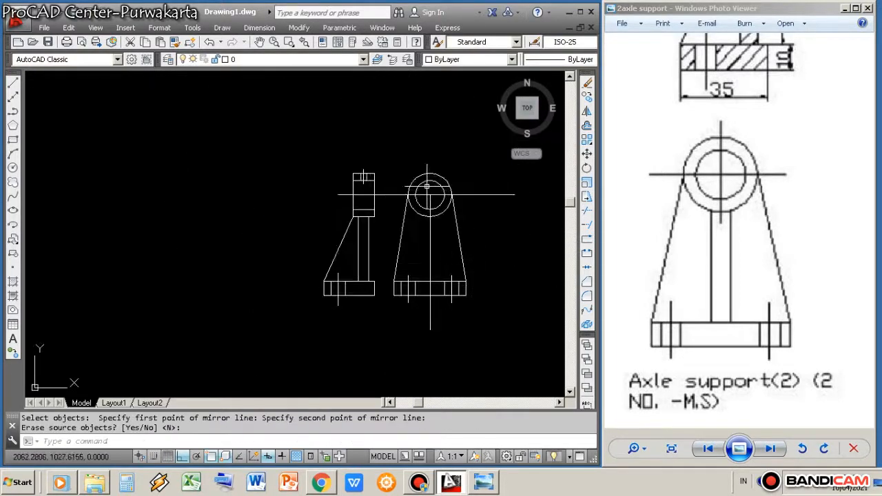
click(440, 227)
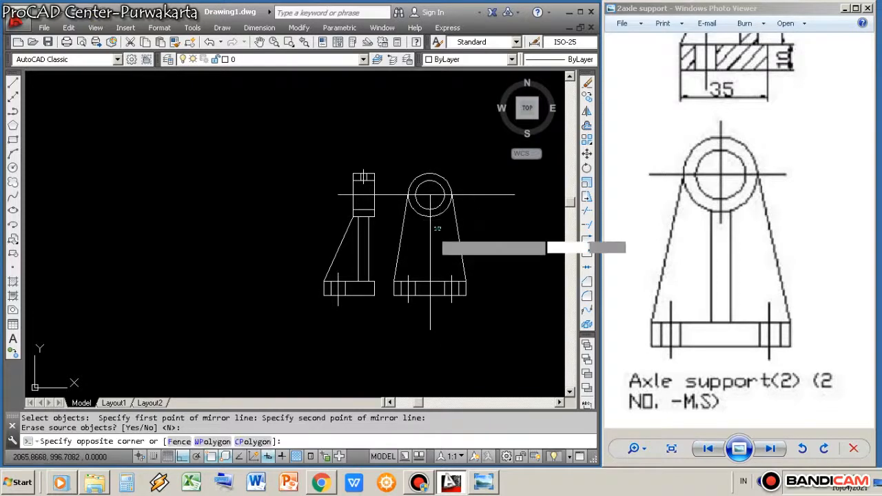
click(427, 226)
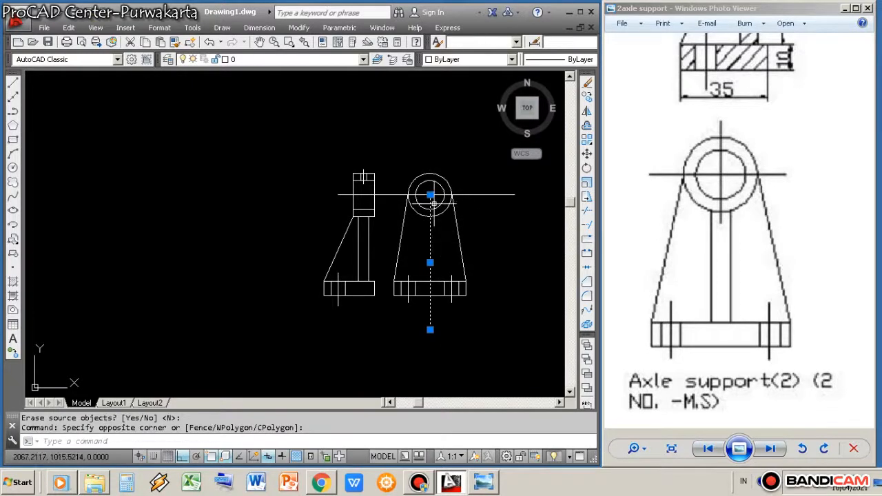
scroll(433, 166, up, 2)
click(432, 160)
scroll(433, 161, down, 1)
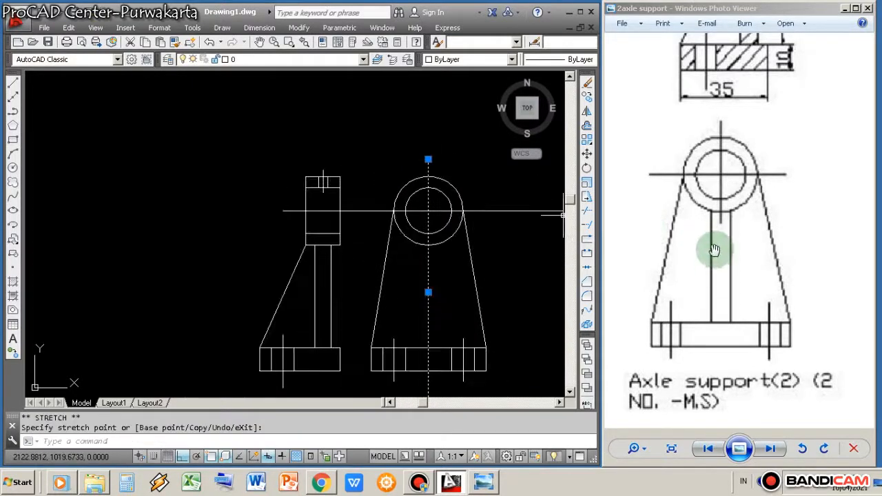
click(454, 307)
click(455, 310)
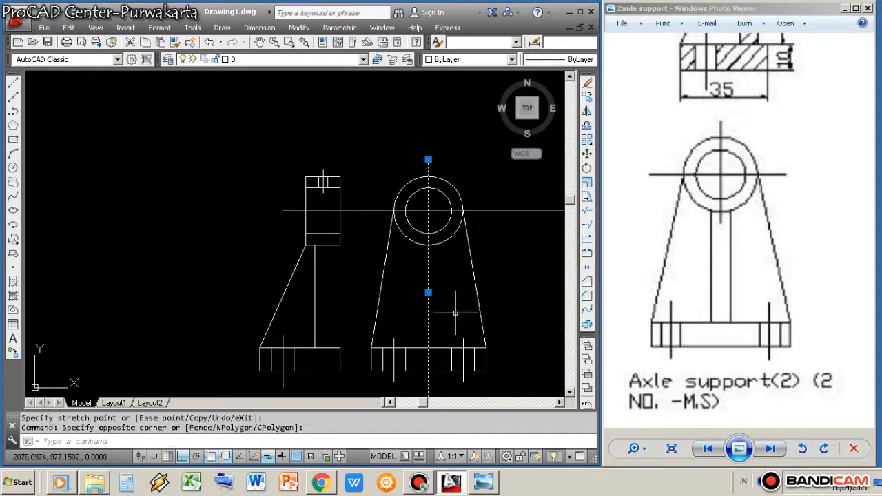
Examine the reference picture for the central rib between the front view's boss and base
middle_drag(447, 309, 455, 296)
right_click(455, 296)
click(459, 301)
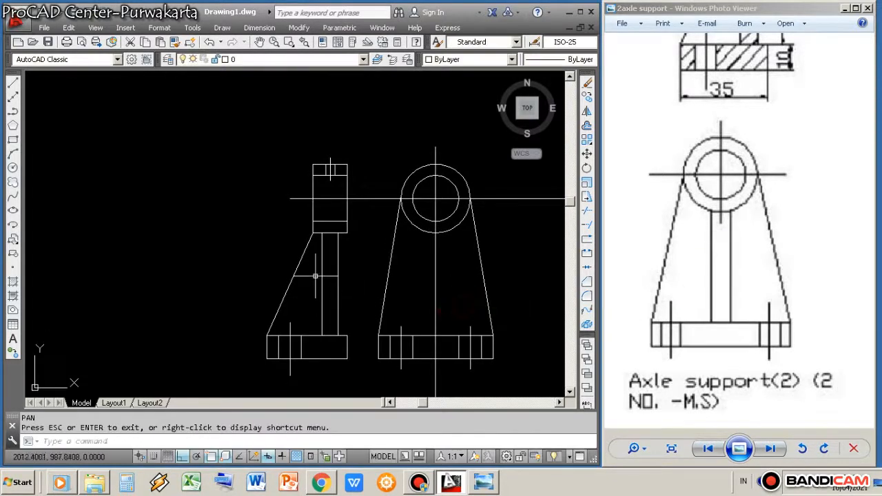
drag(734, 198, 688, 248)
click(448, 297)
scroll(430, 277, up, 2)
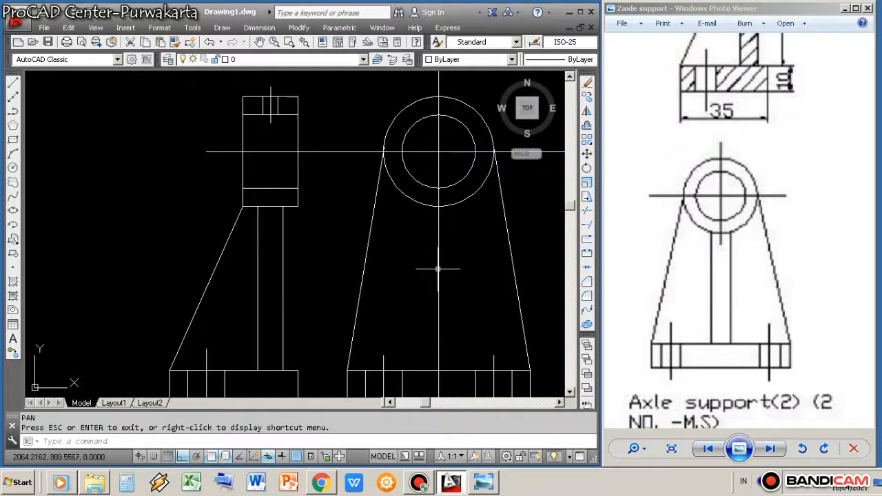
Offset the front view's vertical centre line by 3.5 to both sides to form the central rib's edges
key(Escape)
text(o)
key(Return)
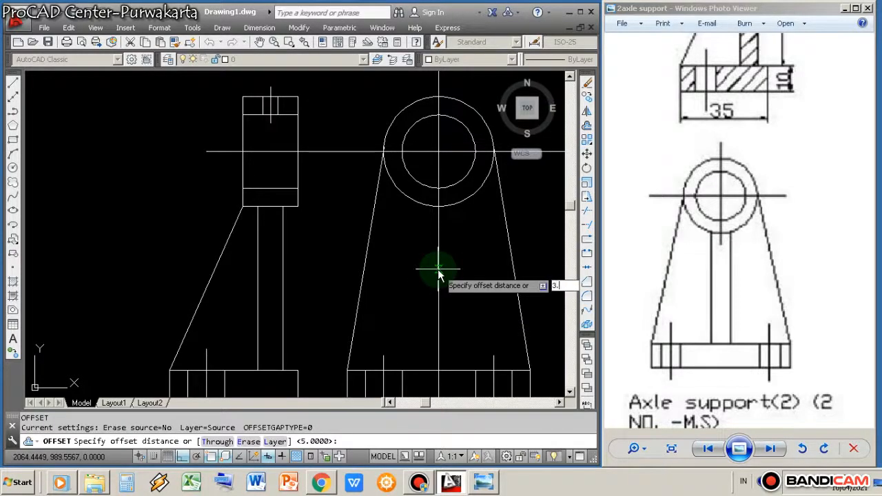
key(Return)
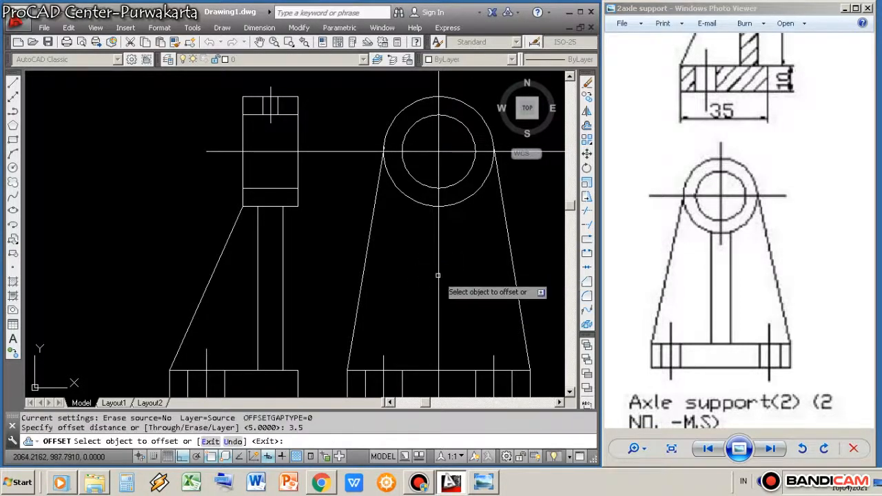
click(438, 275)
click(456, 275)
click(439, 273)
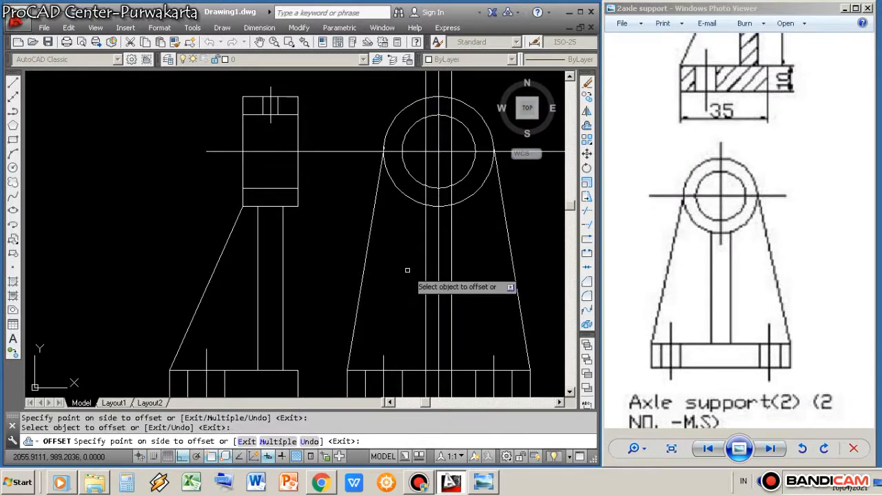
click(408, 271)
right_click(410, 273)
click(419, 280)
Trim the rib edge lines out of the ring between the boss circles and out of the front view's base
text(tr)
key(Return)
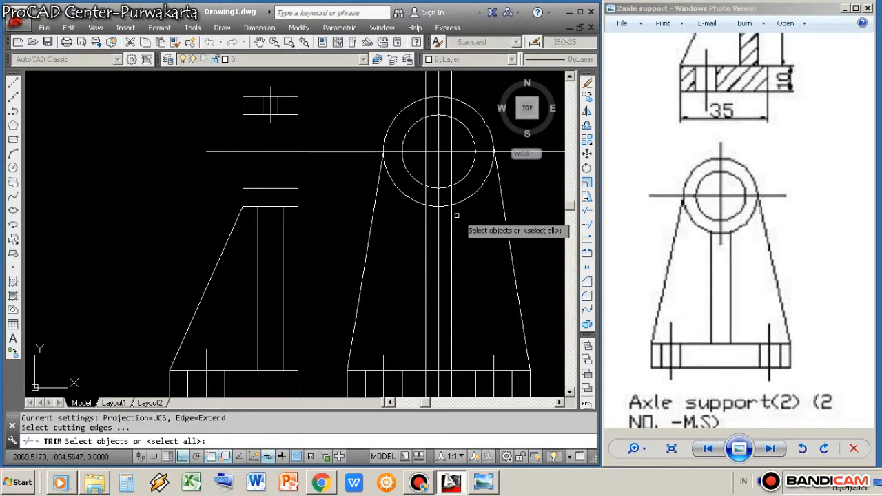
key(Return)
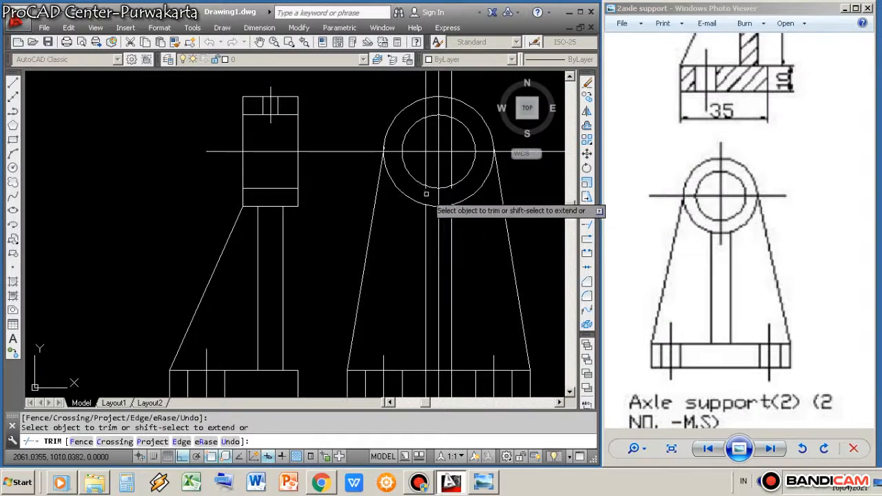
scroll(426, 195, down, 2)
scroll(441, 314, up, 2)
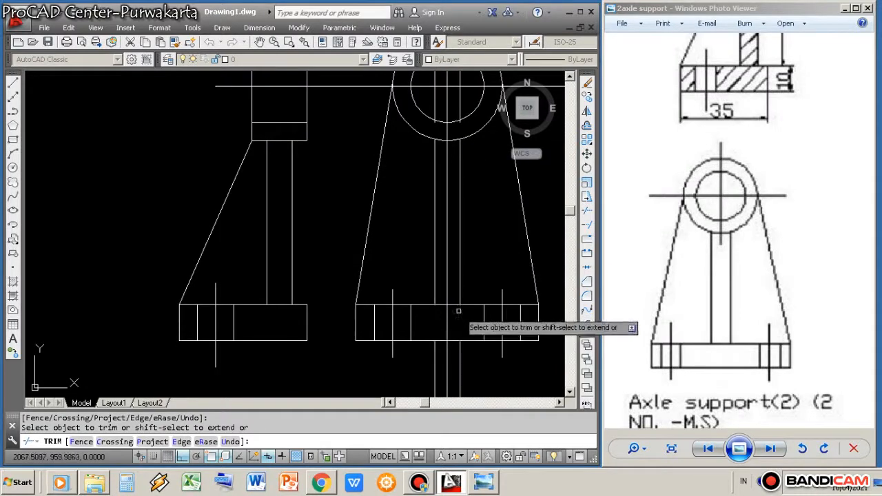
right_click(477, 254)
click(488, 257)
Erase the leftover rib edge pieces below the base and those running through and above the boss bore
text(e)
key(Return)
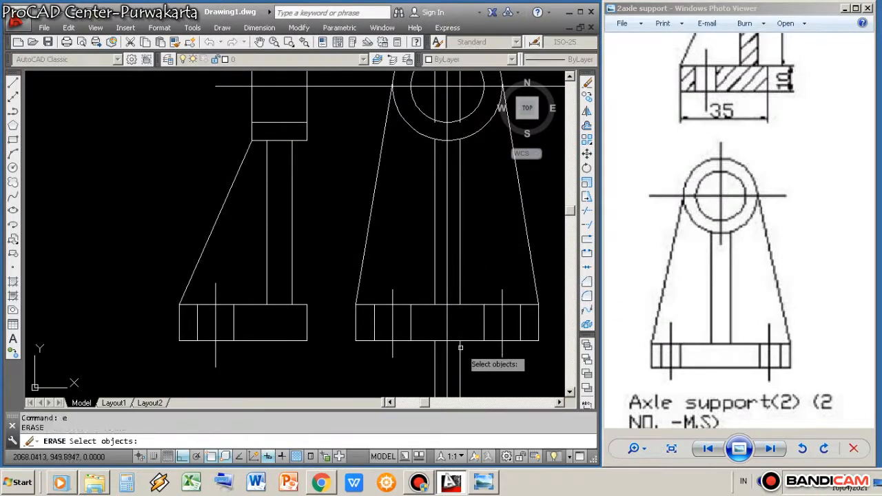
key(Return)
scroll(426, 363, down, 2)
scroll(451, 234, up, 2)
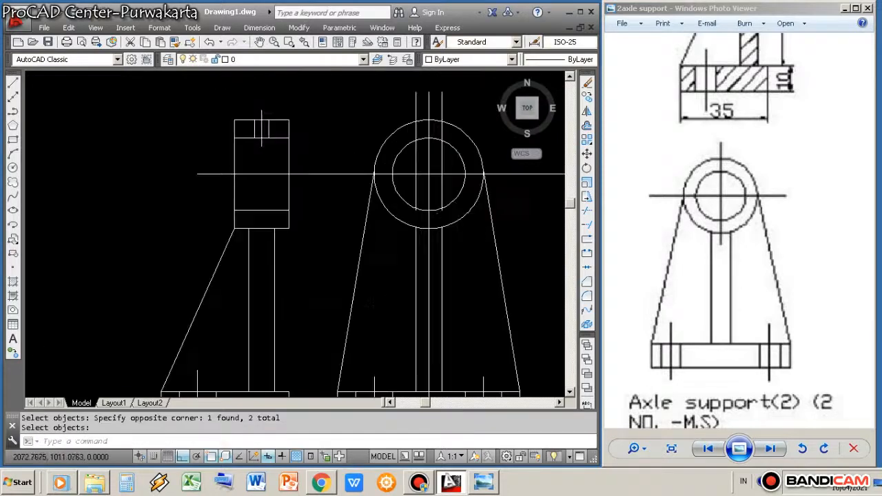
text(e)
key(Return)
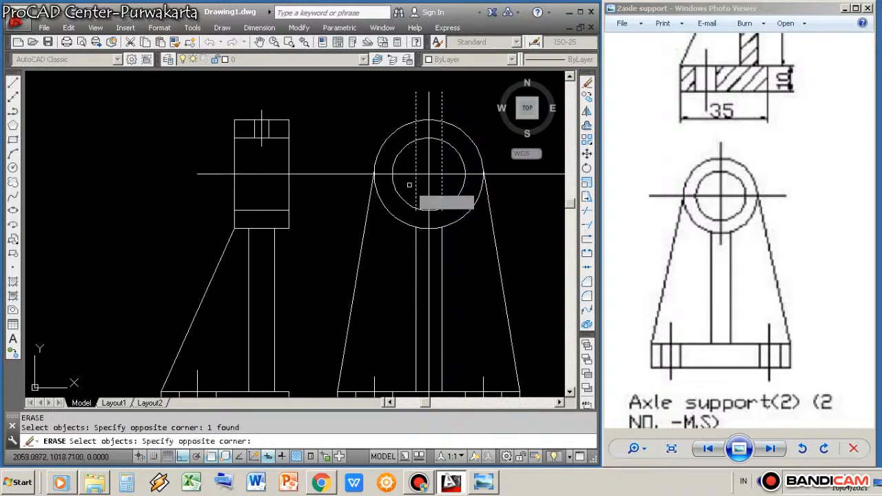
click(422, 234)
scroll(422, 233, down, 3)
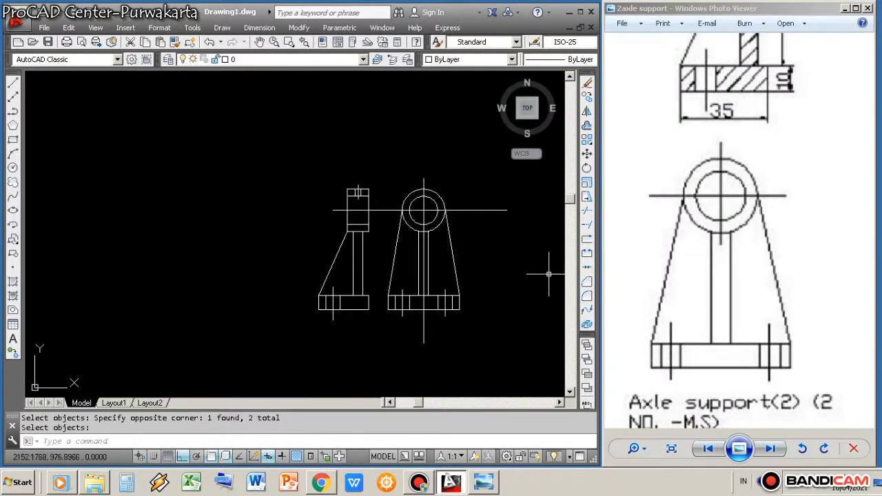
Shorten the front view's vertical centre line so its ends lie just above and just below the outer boss circle
scroll(433, 245, up, 4)
scroll(435, 323, down, 2)
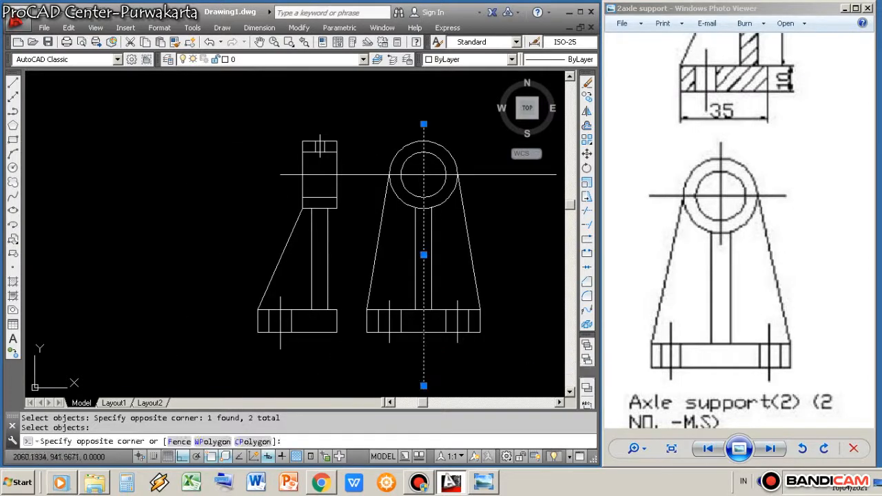
key(Escape)
scroll(424, 234, up, 6)
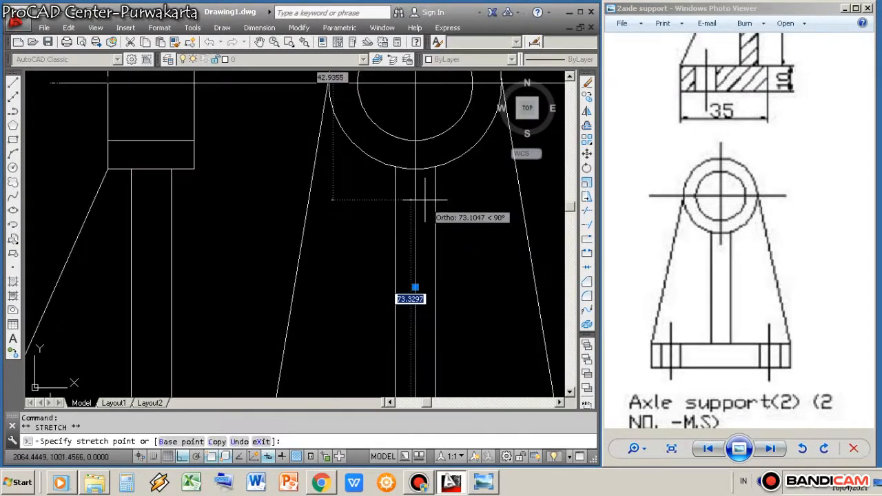
click(424, 221)
scroll(436, 174, down, 6)
scroll(424, 140, up, 2)
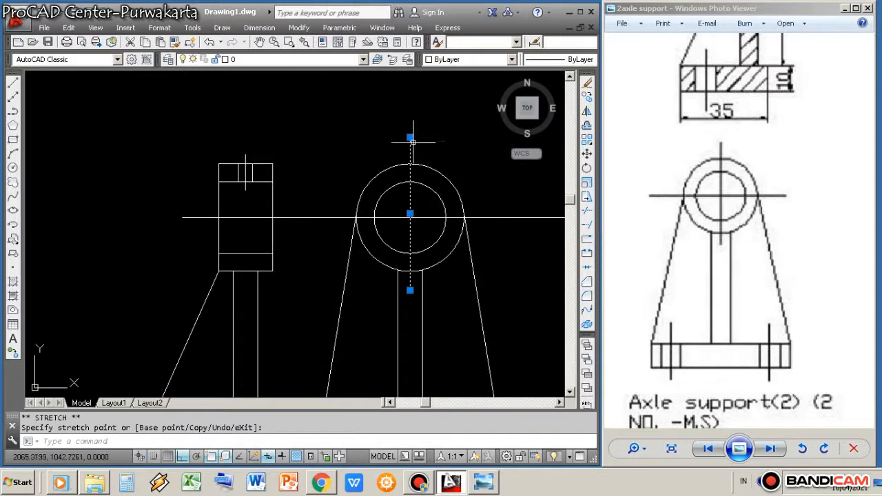
scroll(410, 137, up, 4)
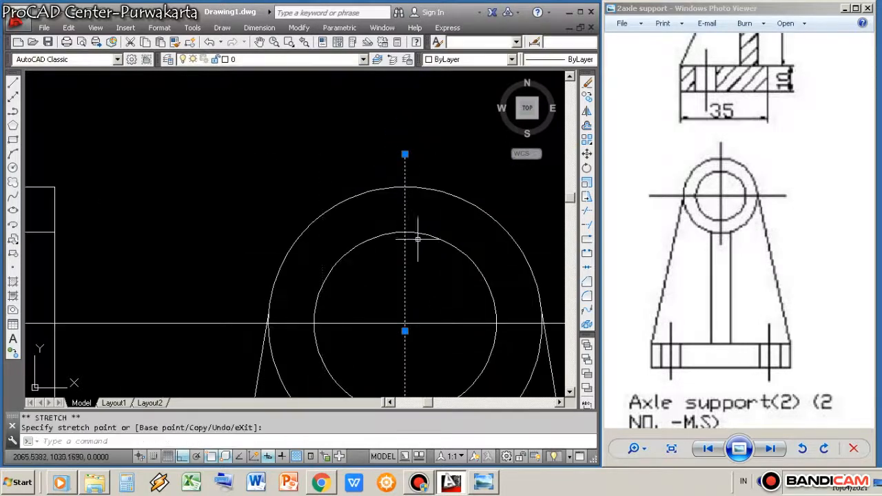
scroll(411, 266, down, 6)
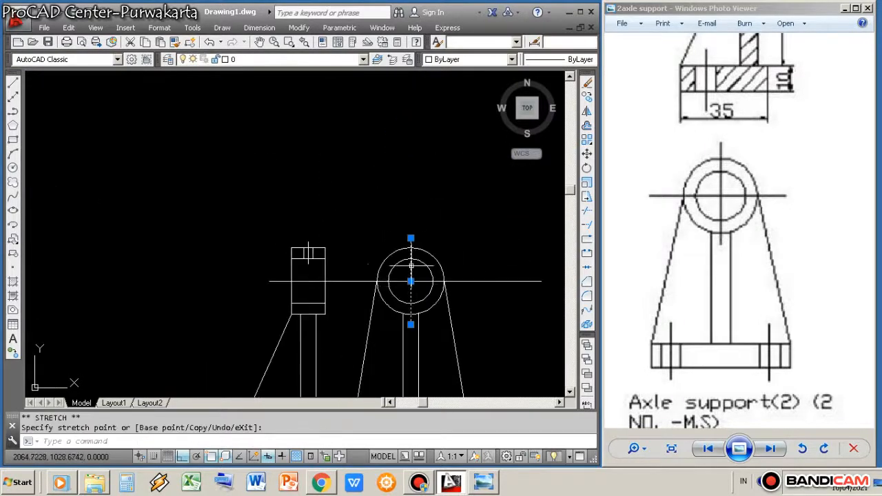
scroll(411, 279, down, 2)
scroll(378, 288, up, 2)
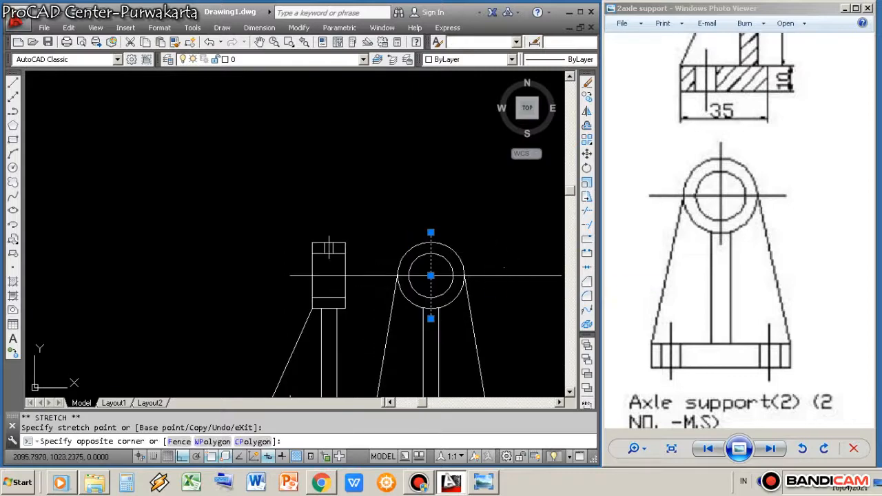
Shorten both ends of the front view's horizontal centre line to just beyond the sides of the outer boss circle
click(485, 290)
scroll(468, 279, down, 2)
click(528, 276)
scroll(482, 279, up, 4)
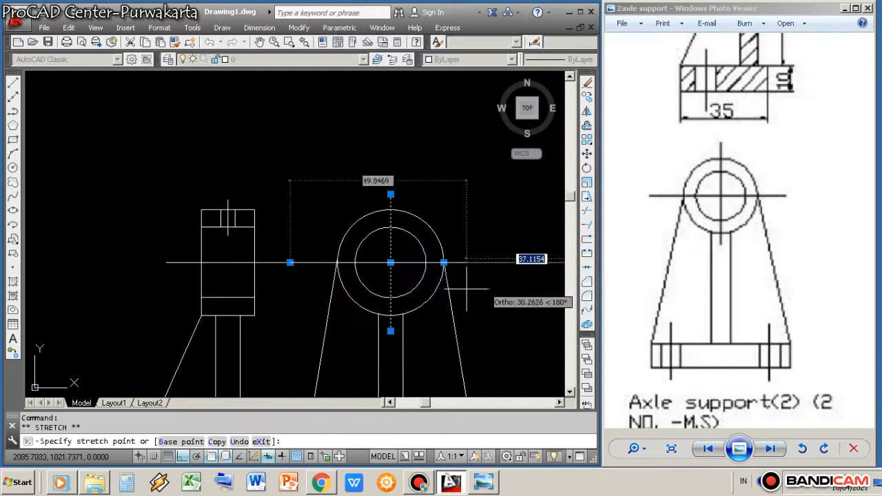
click(290, 263)
click(290, 263)
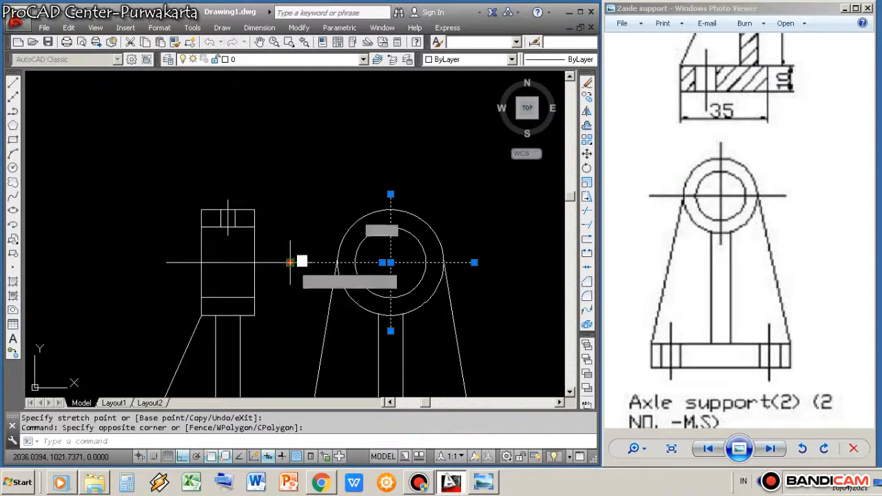
click(310, 262)
scroll(382, 252, up, 6)
click(424, 297)
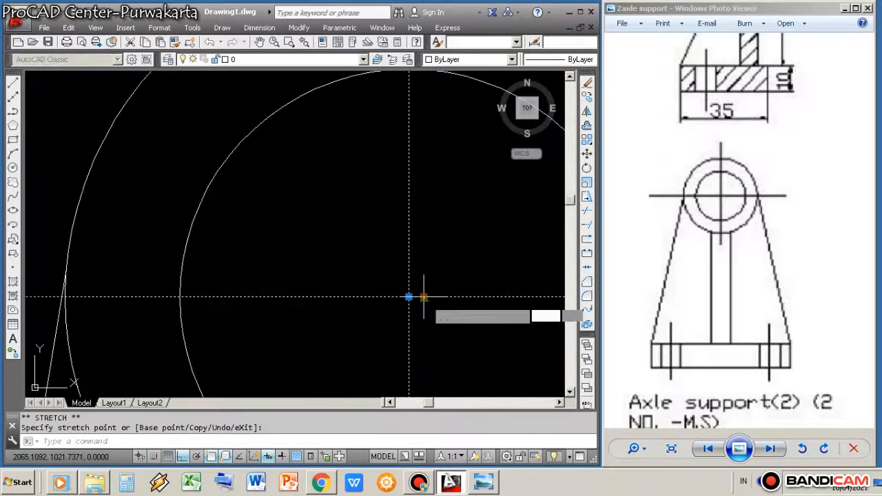
scroll(413, 237, down, 8)
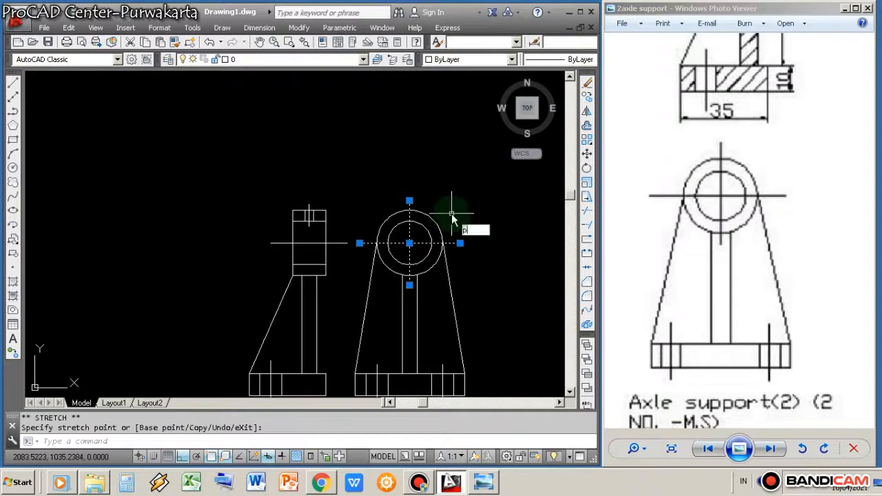
Move the whole front view about 20 mm horizontally to the right, away from the side view
key(Return)
drag(451, 213, 410, 169)
right_click(410, 168)
click(428, 175)
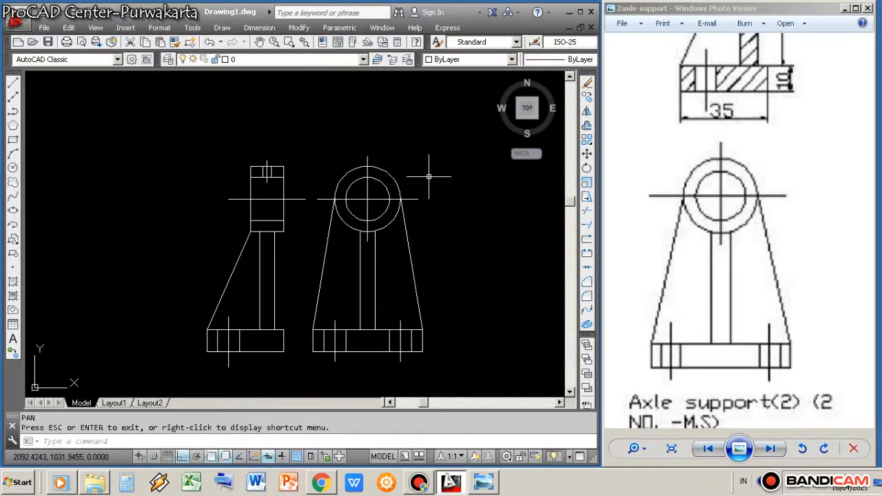
text(m)
key(Return)
click(450, 139)
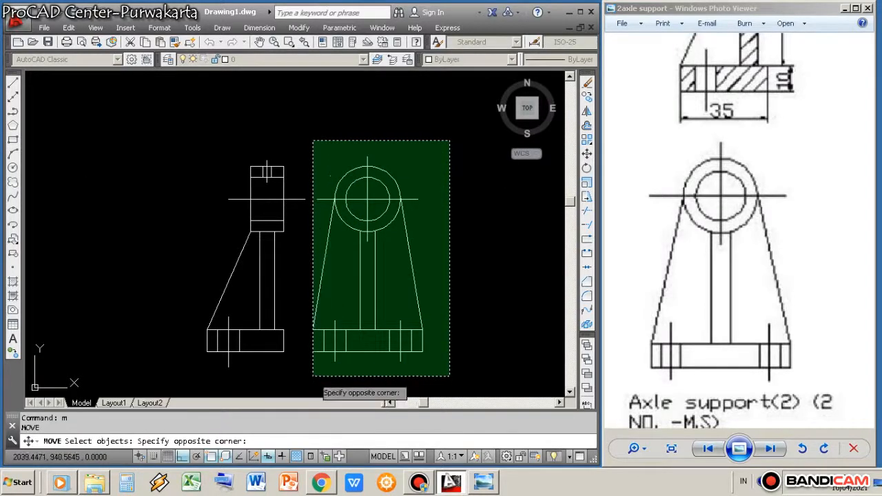
click(311, 383)
key(Return)
click(367, 137)
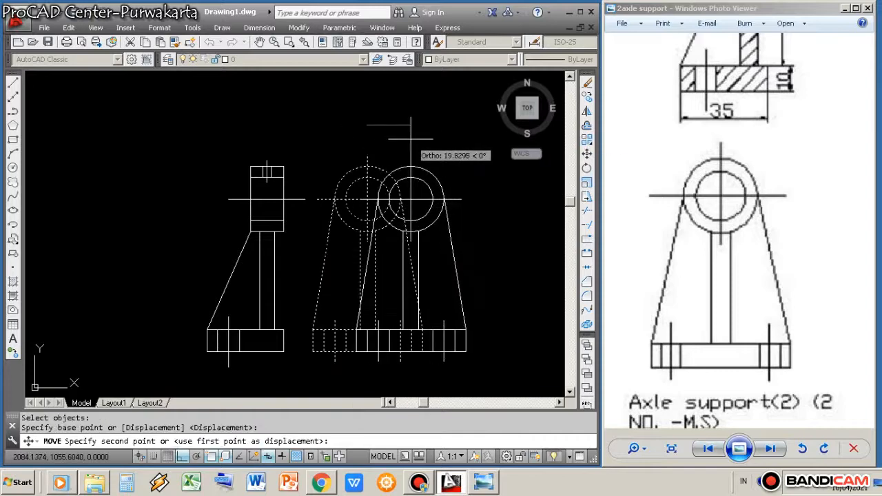
click(409, 139)
scroll(451, 219, down, 2)
scroll(304, 236, up, 2)
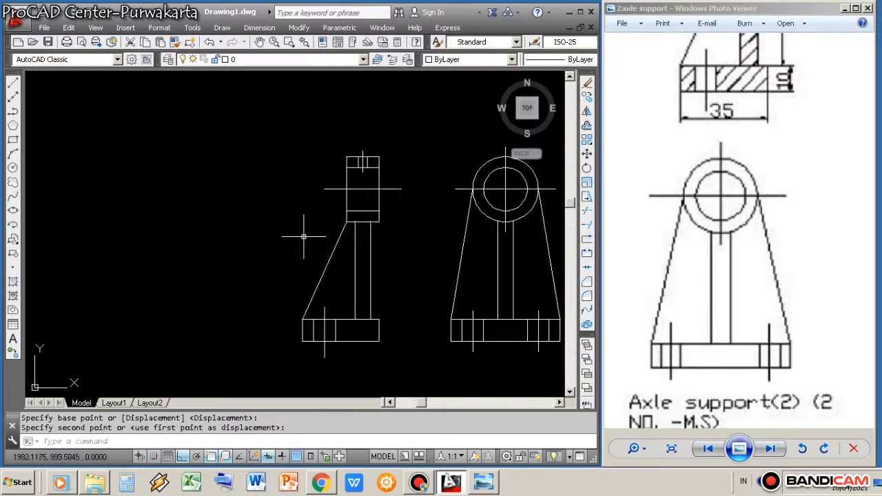
Start a hatch and choose the side view's upper and lower boss walls, the rib and the base around its hole as boundaries
scroll(363, 244, down, 2)
scroll(390, 227, up, 2)
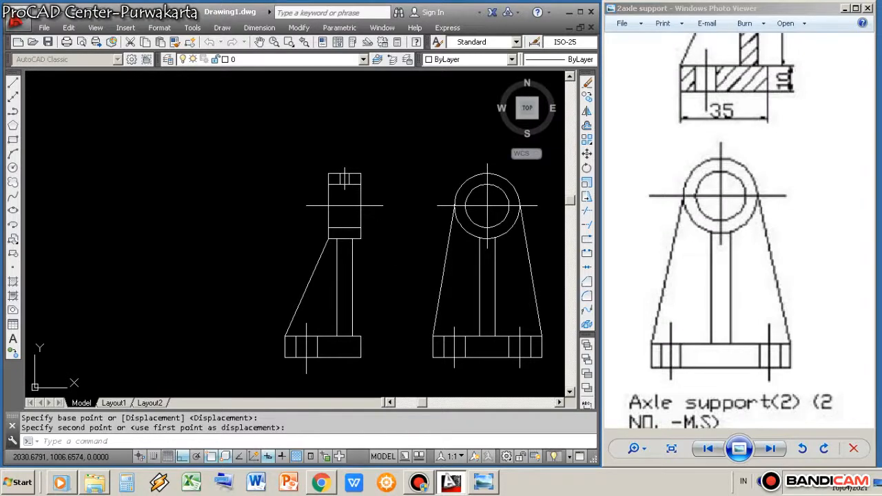
text(h)
key(Return)
click(567, 91)
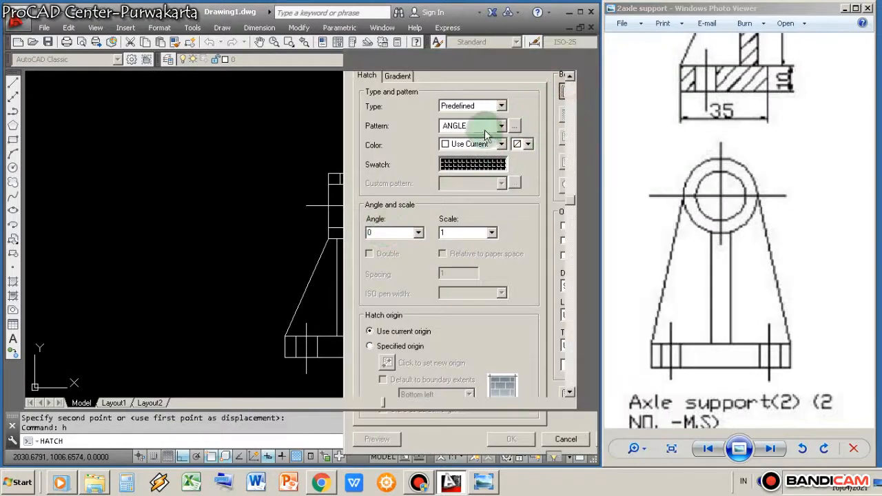
scroll(392, 161, up, 3)
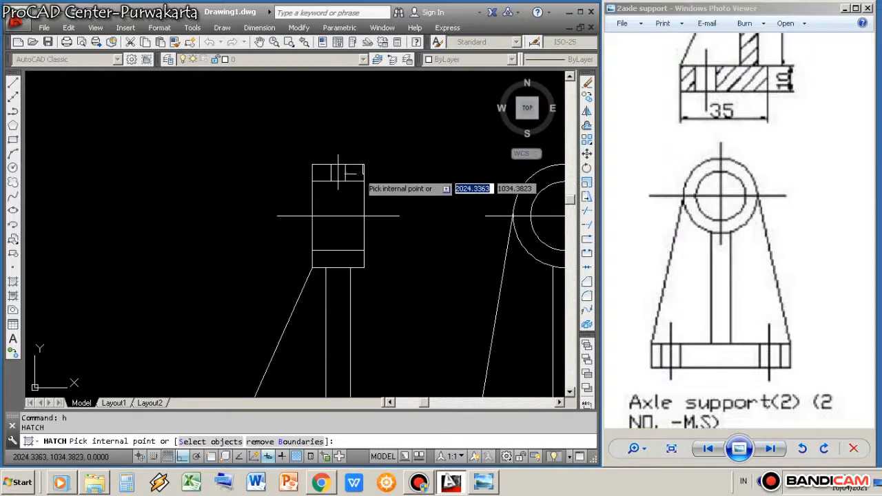
click(338, 173)
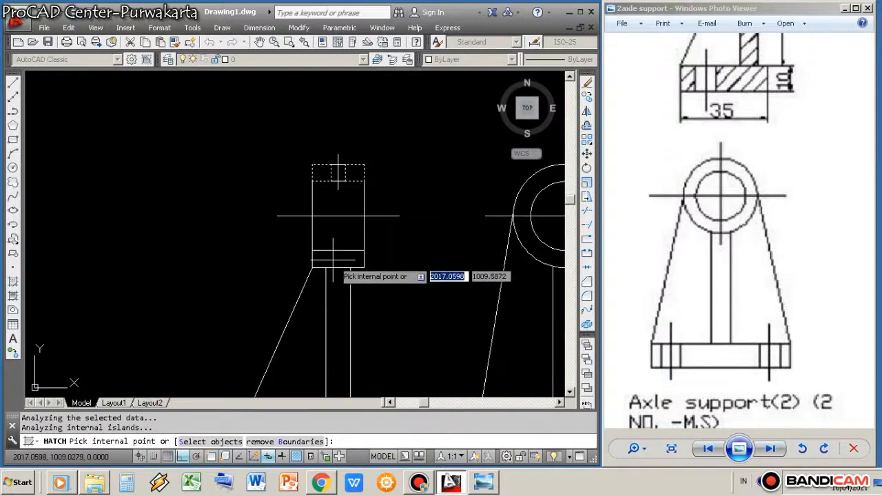
scroll(337, 279, down, 3)
scroll(310, 303, up, 3)
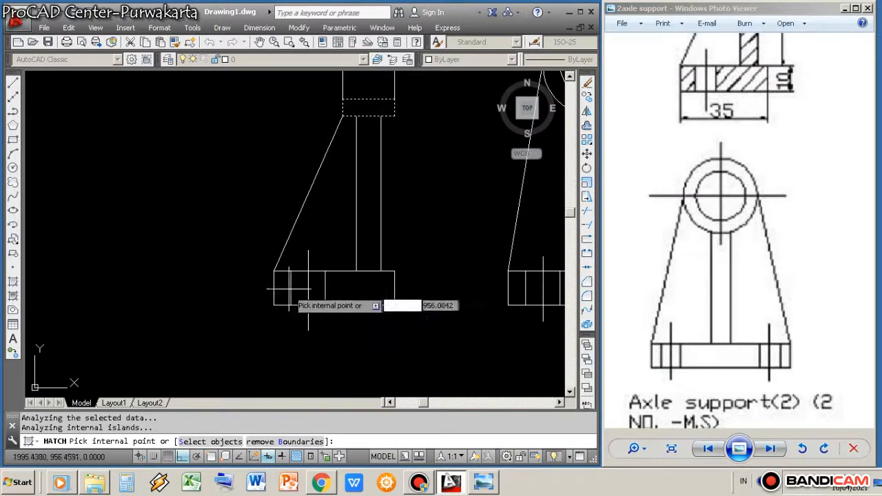
click(347, 288)
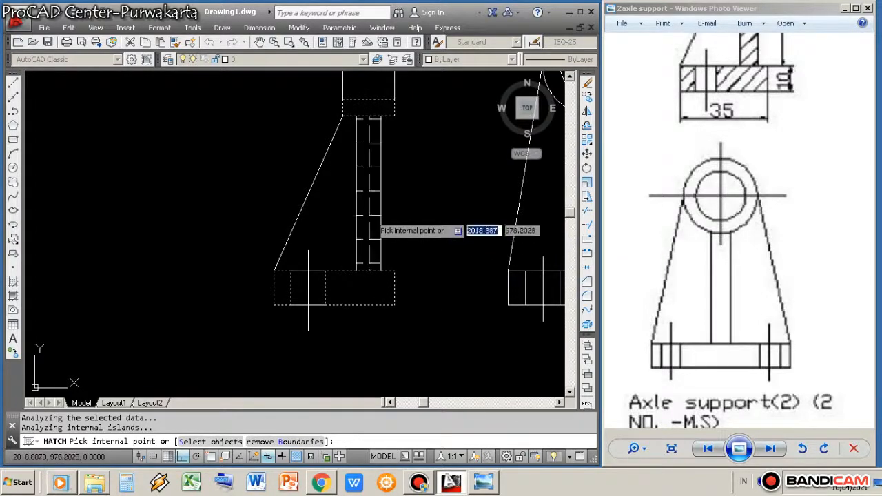
click(369, 215)
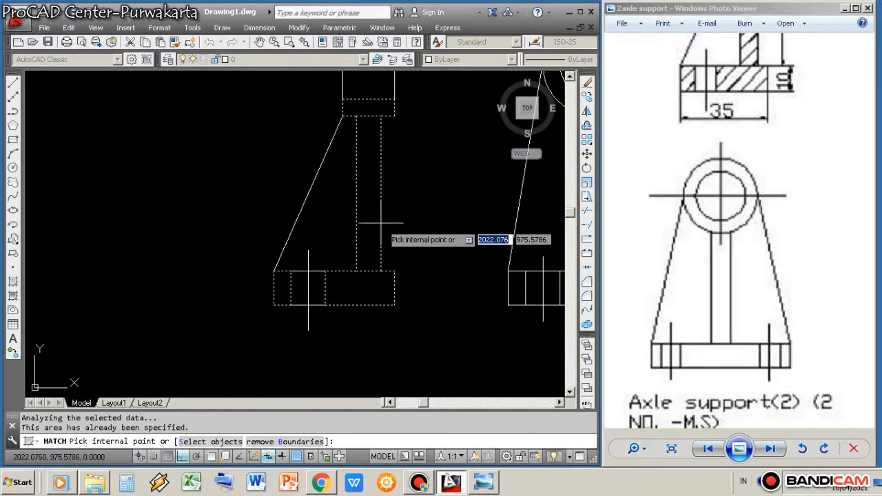
right_click(403, 232)
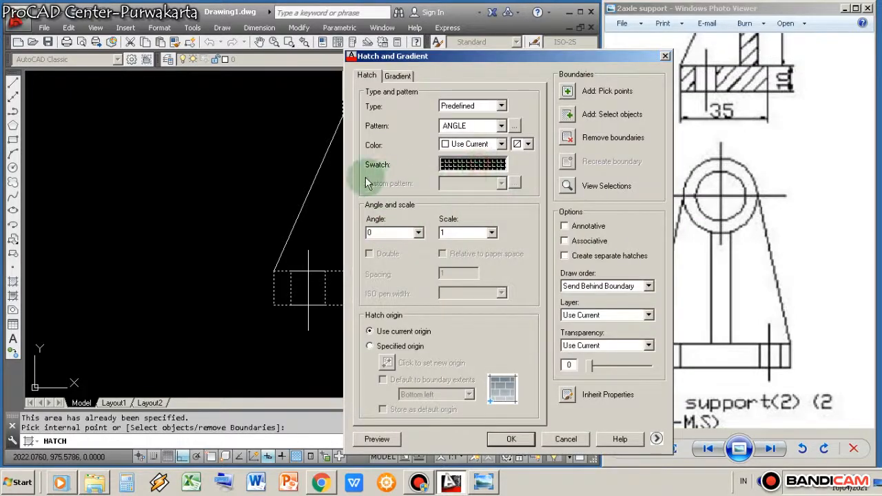
Set the hatch pattern to ANSI31 and preview it in the side view's chosen areas
click(464, 166)
click(566, 118)
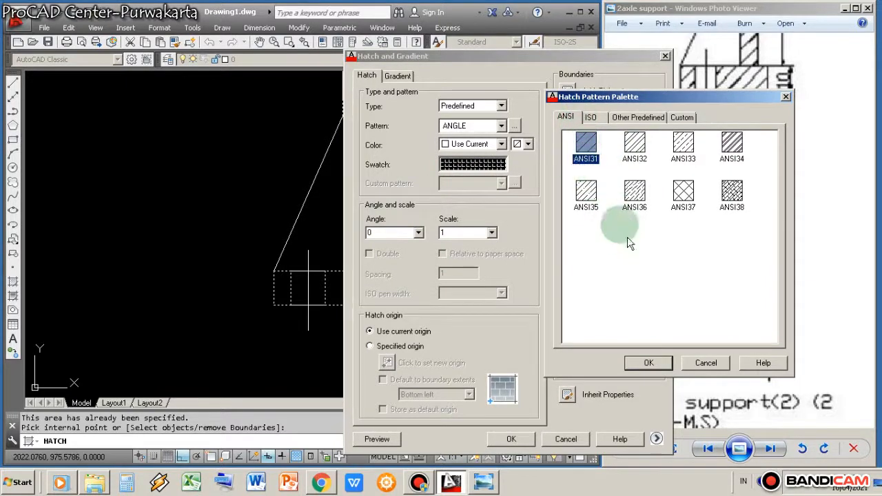
click(648, 362)
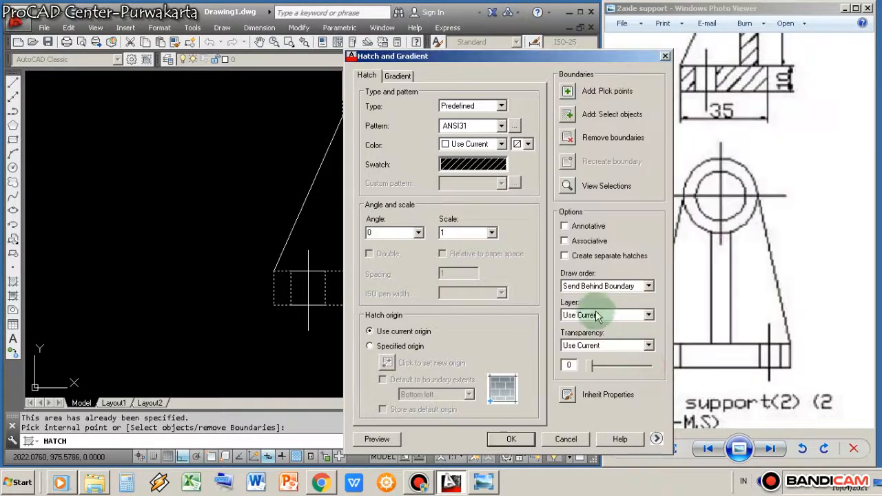
click(377, 439)
scroll(373, 164, down, 2)
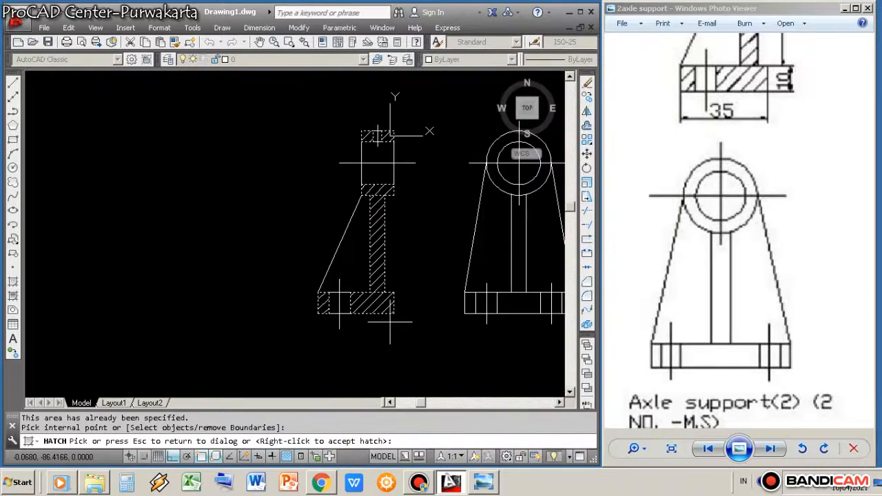
Accept the previewed ANSI31 hatch in the side view's boss walls, rib and base
scroll(373, 164, up, 3)
scroll(372, 189, down, 2)
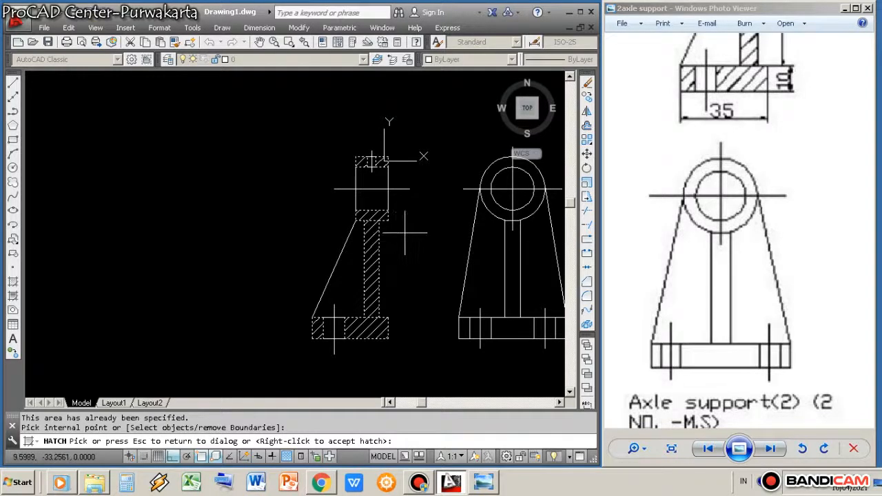
right_click(418, 253)
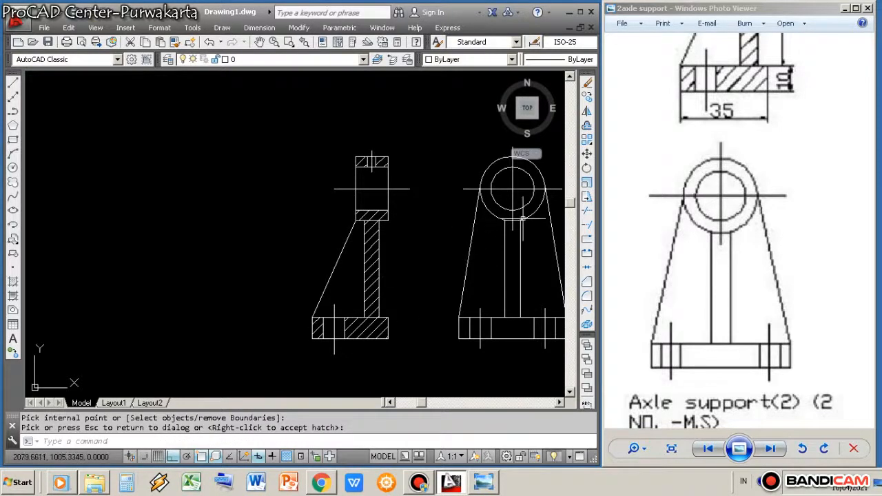
Zoom to the drawing's extents and maximize the drawing program's window over the reference picture
scroll(390, 249, down, 4)
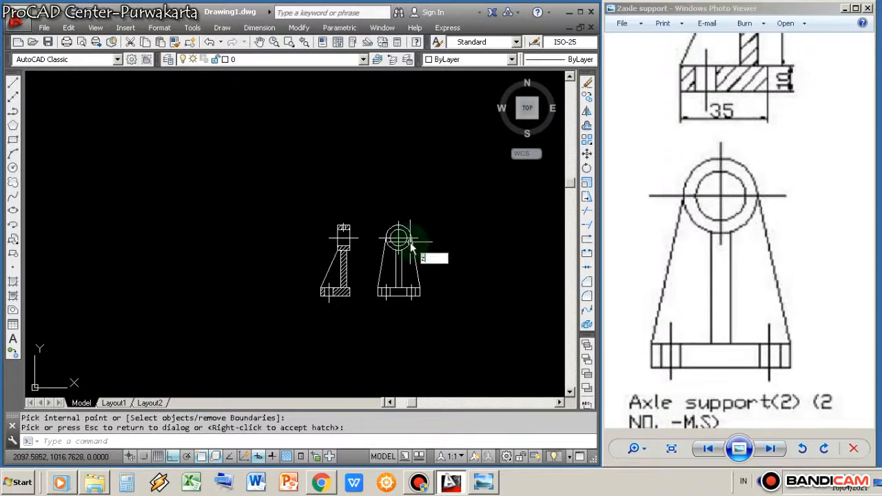
key(Return)
text(e)
key(Return)
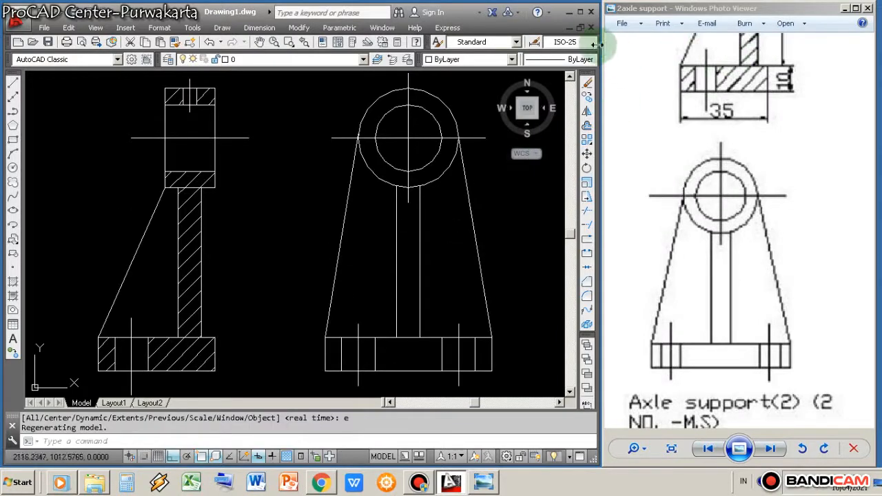
click(580, 12)
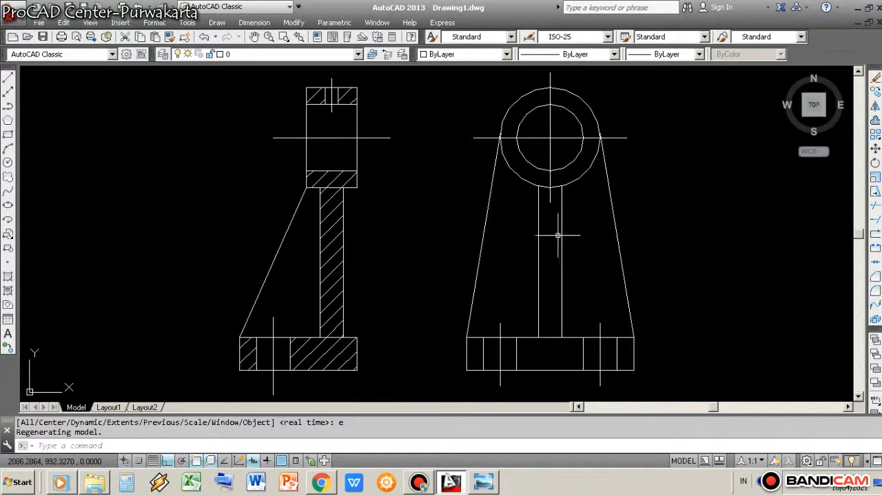
scroll(514, 195, down, 2)
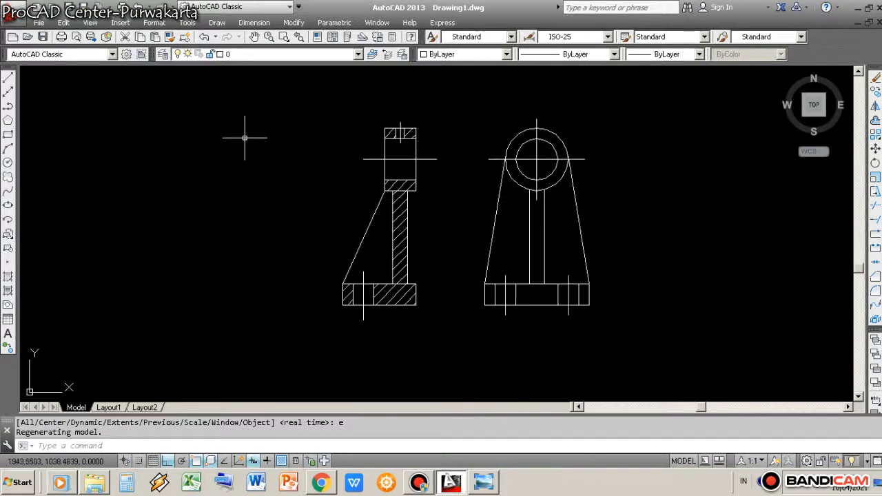
Add a linear dimension for the full width of the side view's base, placed below it
click(254, 22)
click(264, 51)
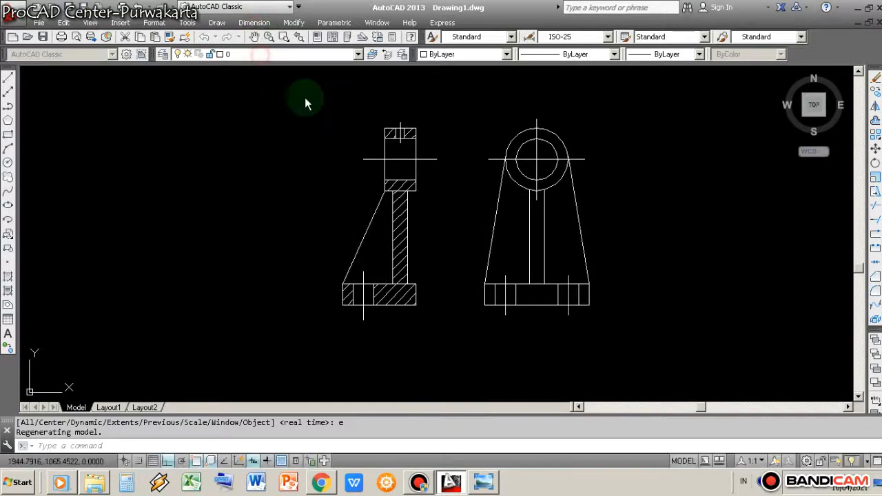
scroll(343, 303, up, 2)
click(342, 303)
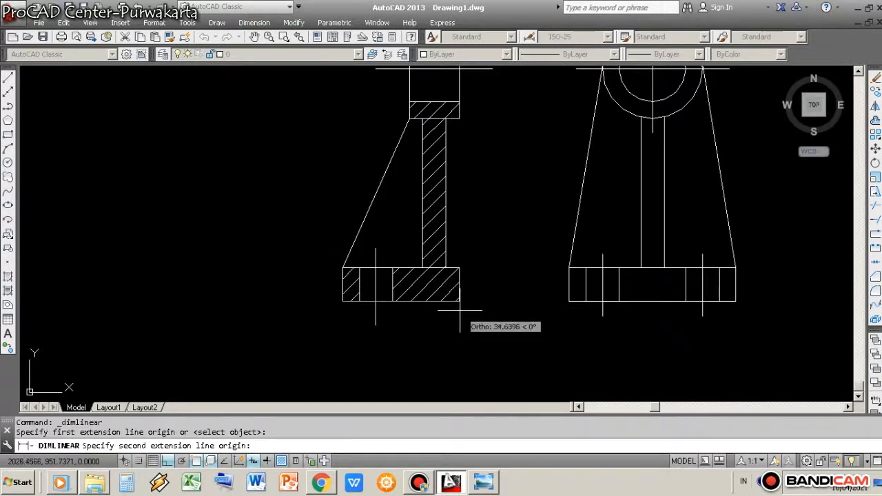
click(458, 301)
scroll(455, 324, down, 2)
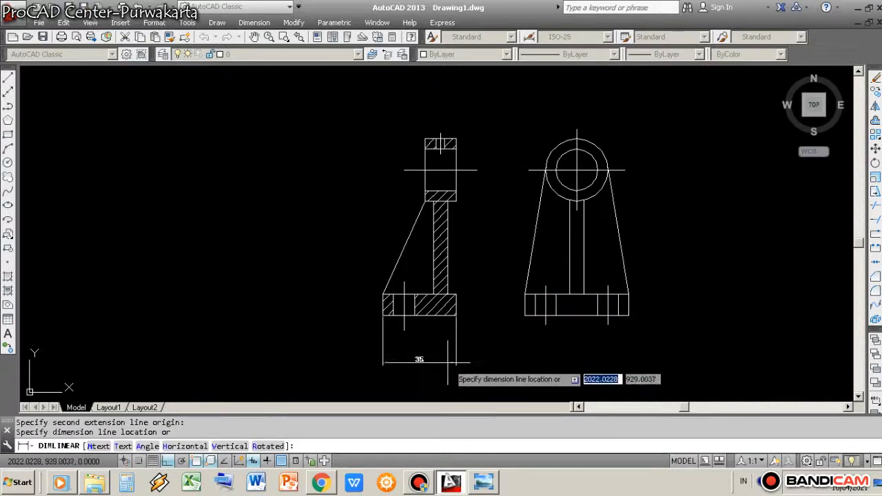
click(416, 343)
Dimension the horizontal distance from the base's left edge to the hole's centre line, above the overall width dimension
scroll(416, 343, up, 4)
key(Return)
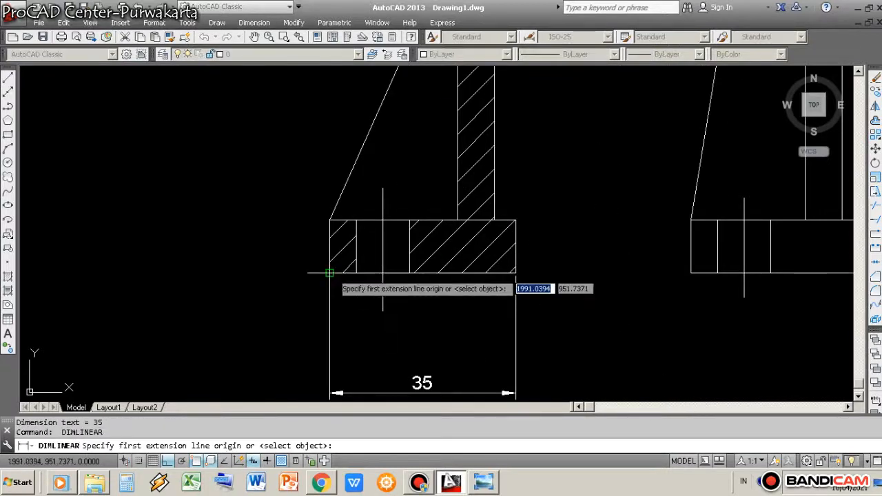
click(329, 273)
click(382, 310)
click(372, 365)
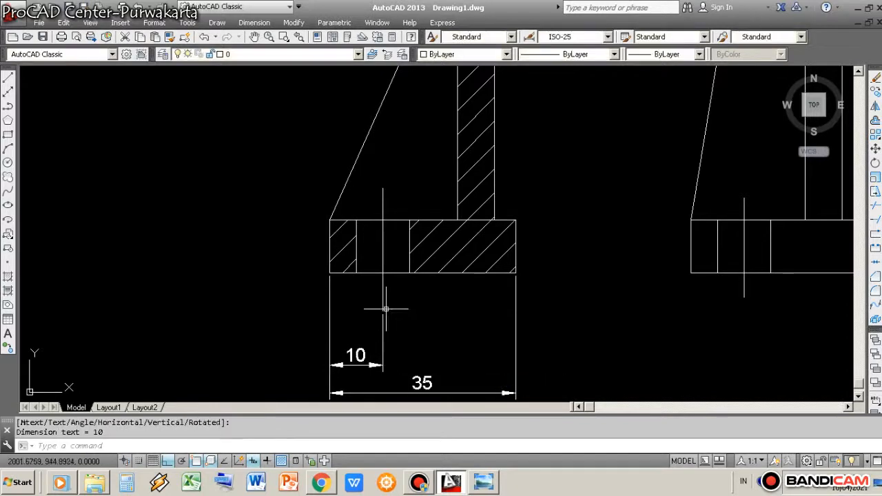
Dimension the width of the side view's base hole between its two edges, just below the base
key(Return)
click(356, 273)
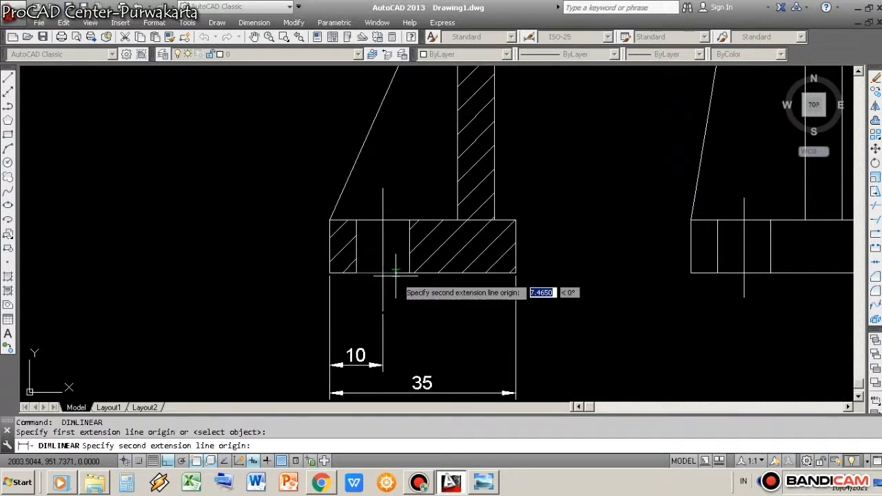
click(407, 276)
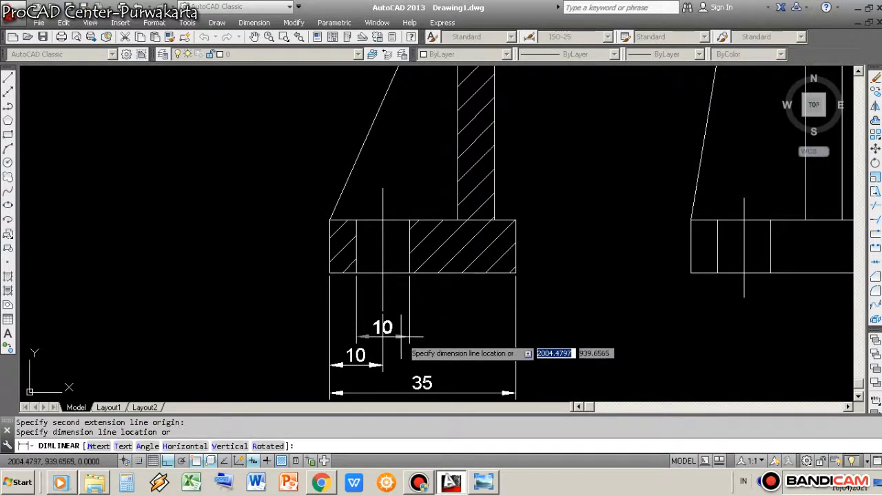
click(402, 318)
Add a diameter symbol before the base hole's dimension text and finish text editing
text(ed)
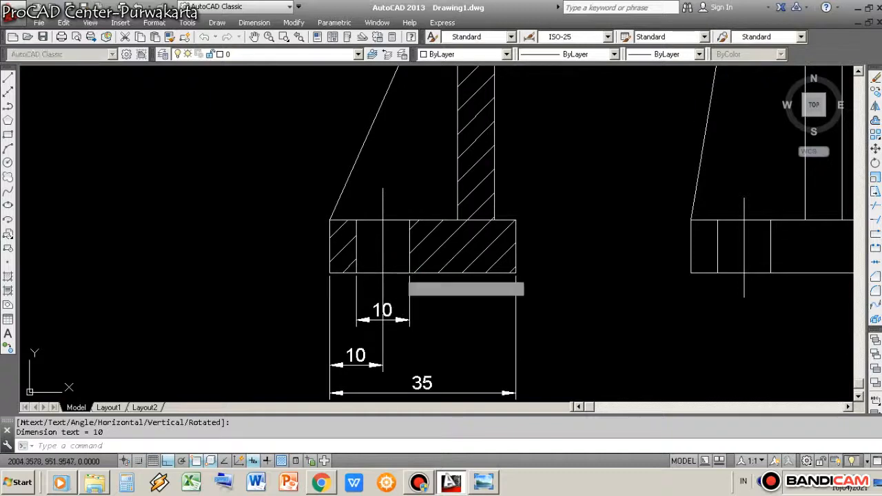
key(Return)
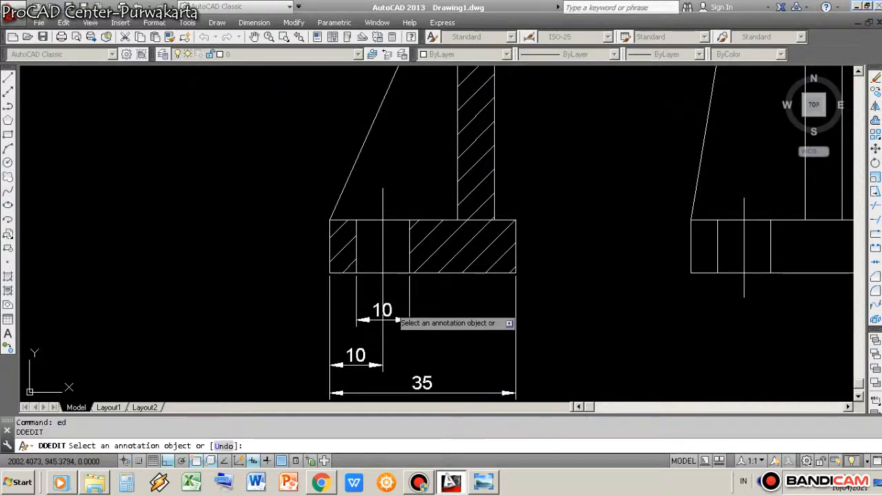
click(396, 320)
click(428, 270)
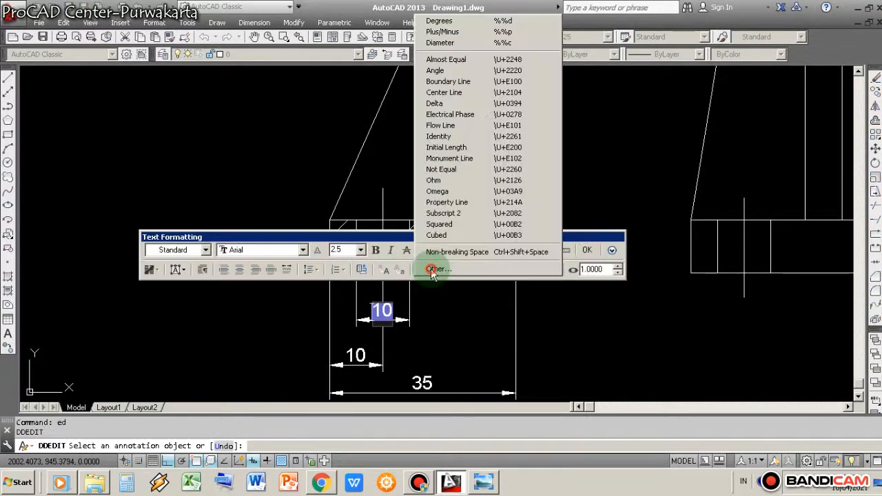
click(454, 21)
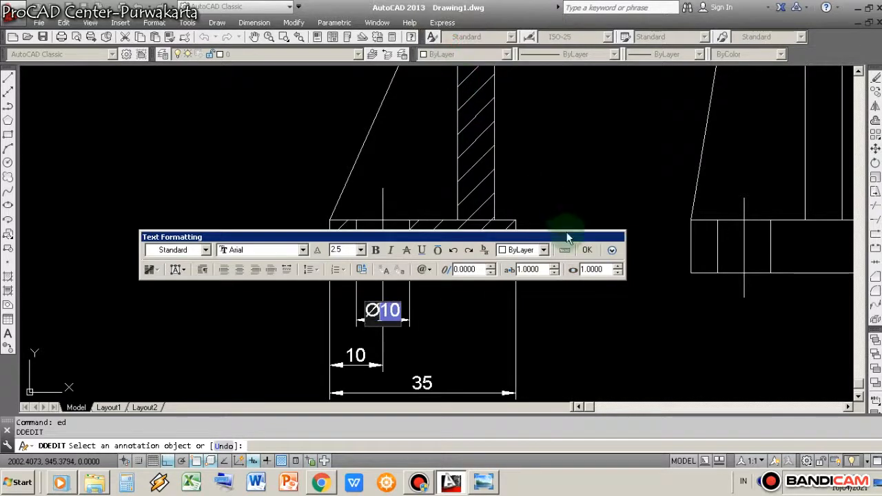
click(586, 250)
right_click(257, 202)
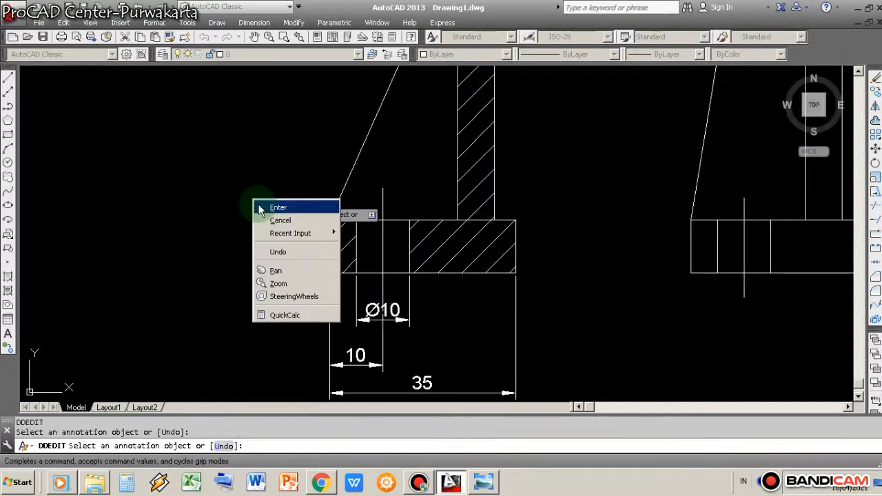
click(257, 193)
Add a vertical linear dimension for the base's thickness, placed left of the side view
click(254, 22)
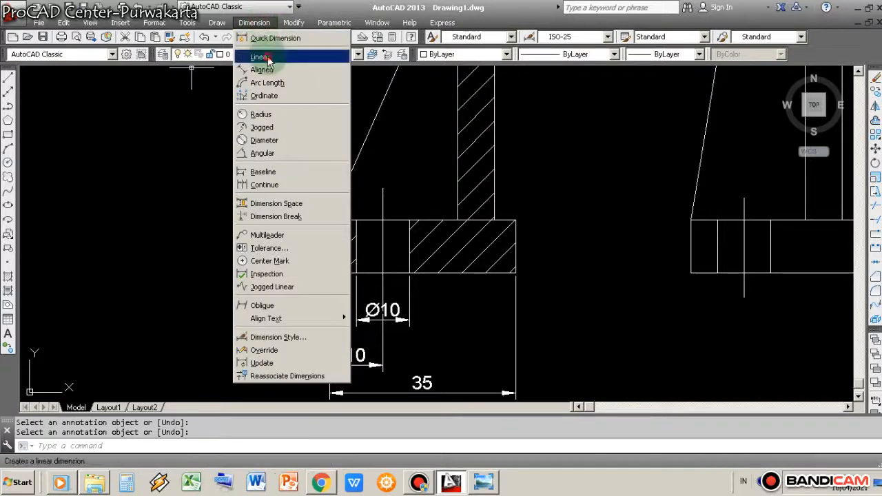
click(259, 55)
scroll(343, 307, down, 4)
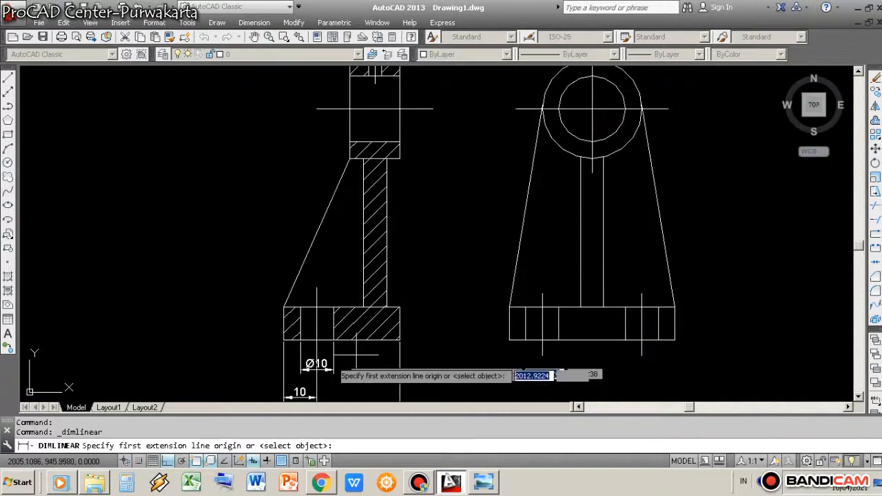
scroll(331, 362, up, 8)
click(300, 242)
scroll(303, 244, down, 4)
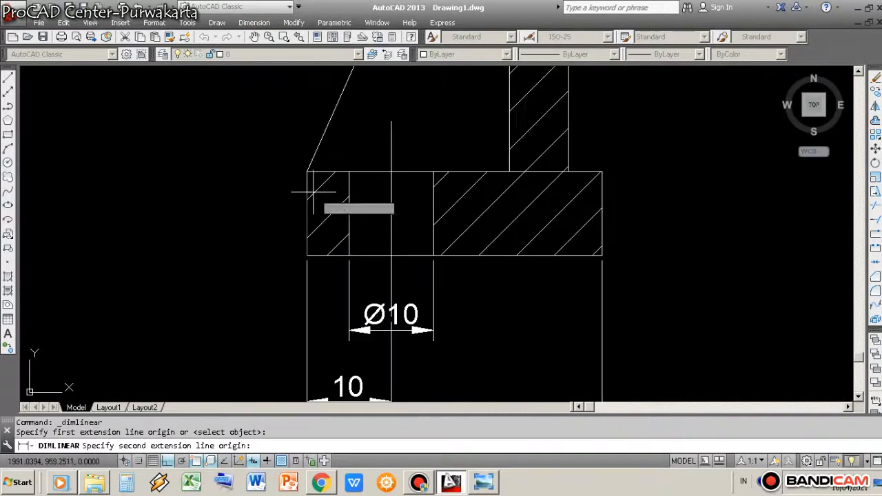
click(307, 171)
click(237, 213)
Dimension the height from the base's top edge to the boss's horizontal centre line, placed right of the side view
scroll(279, 251, down, 2)
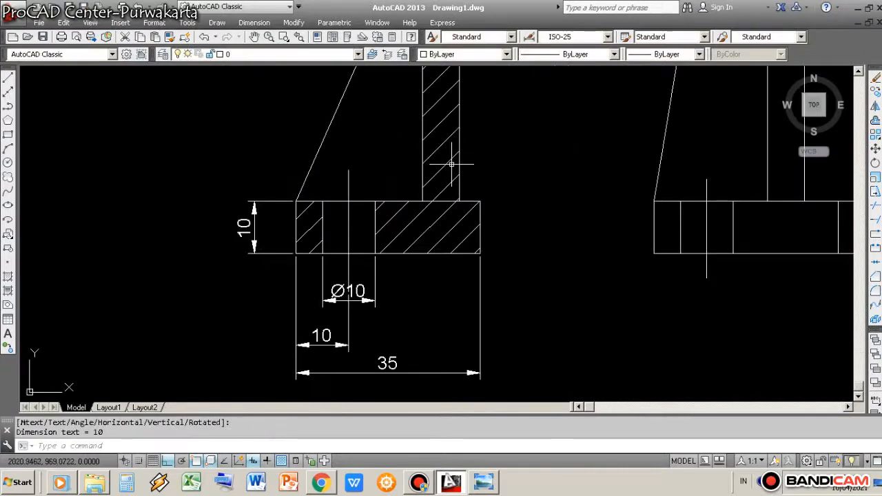
key(Return)
click(480, 201)
scroll(480, 201, down, 3)
scroll(486, 193, up, 1)
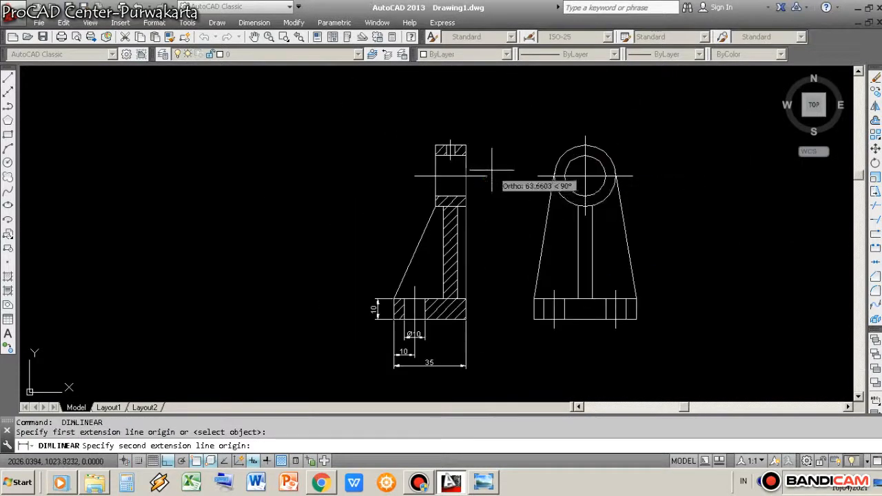
click(486, 177)
click(495, 176)
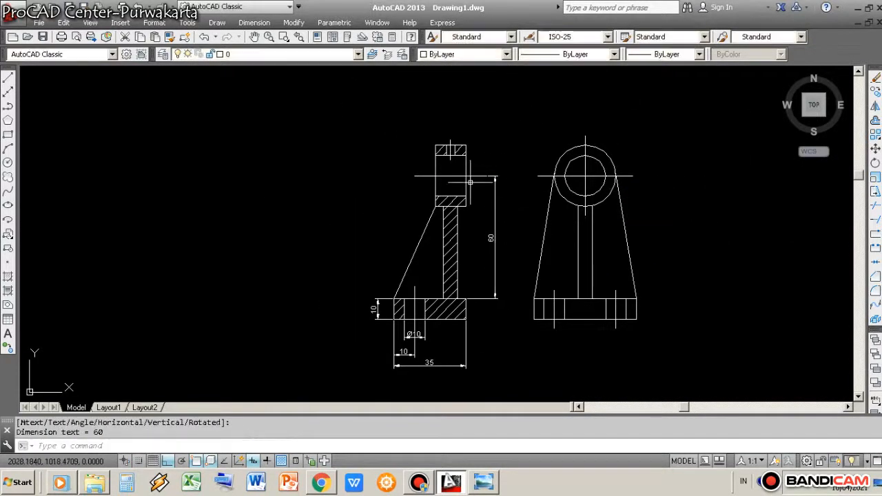
Dimension the boss bore vertically between its upper and lower walls, placed left of the side view
scroll(470, 184, up, 2)
scroll(405, 202, up, 3)
key(Return)
click(426, 213)
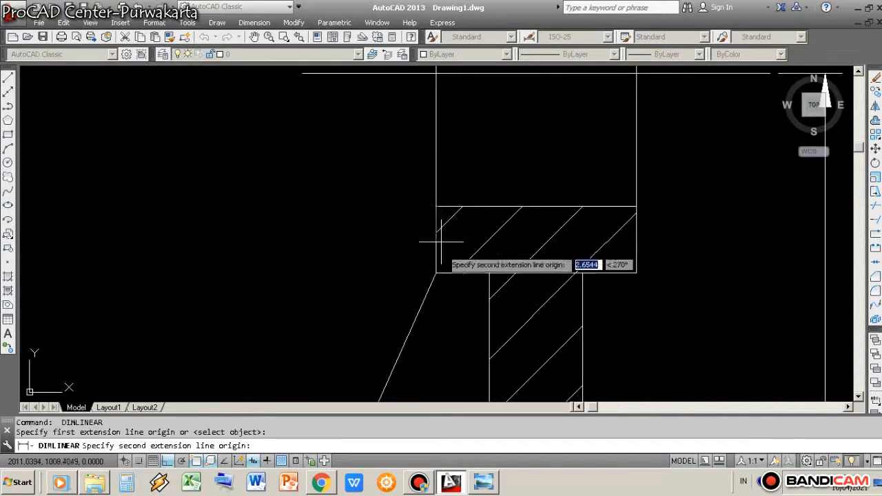
scroll(430, 238, down, 2)
click(420, 124)
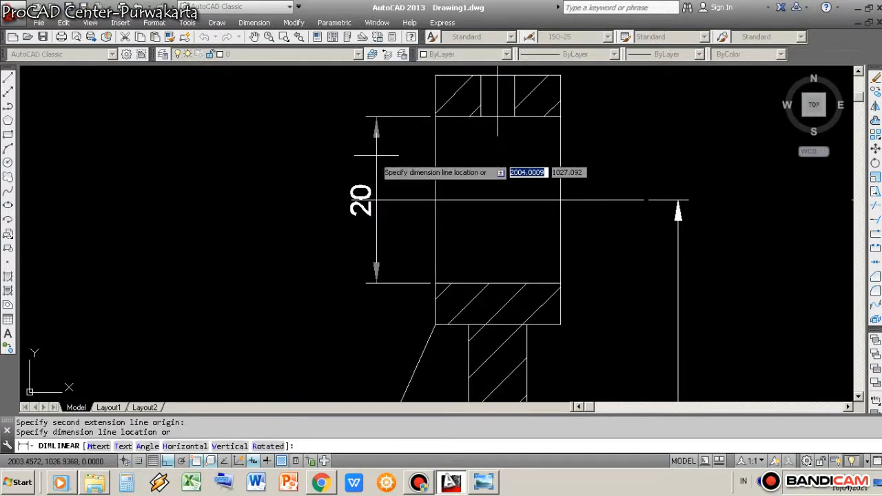
scroll(443, 153, up, 2)
click(342, 165)
Dimension the boss's full outer height in the side view, placed left of the bore dimension
key(Return)
click(434, 323)
scroll(434, 323, down, 2)
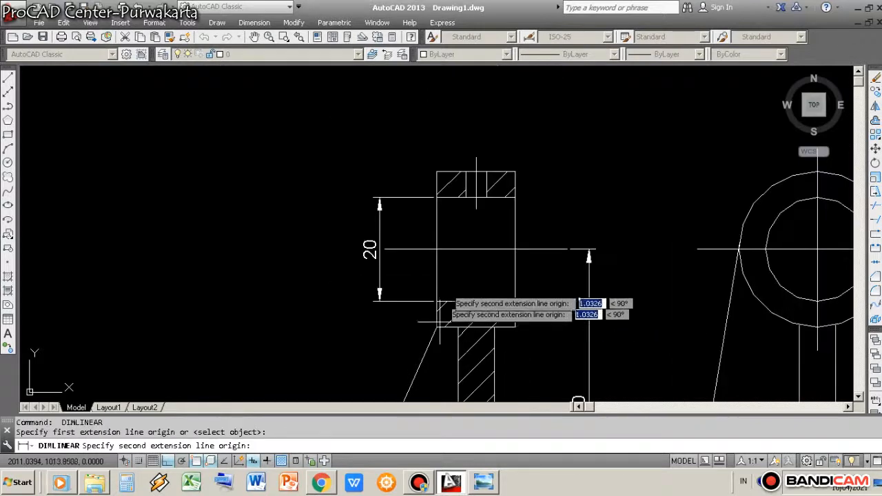
click(438, 174)
click(353, 215)
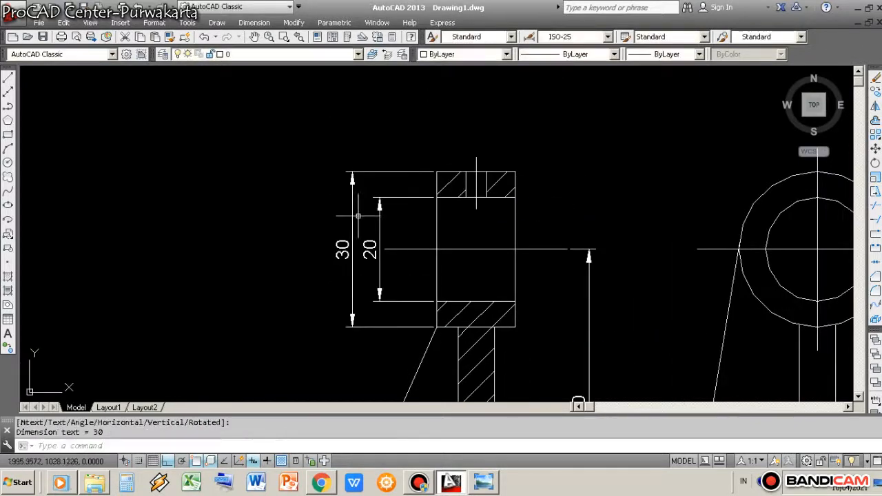
Add a diameter symbol before the boss bore's dimension text
text(ed)
key(Return)
click(370, 252)
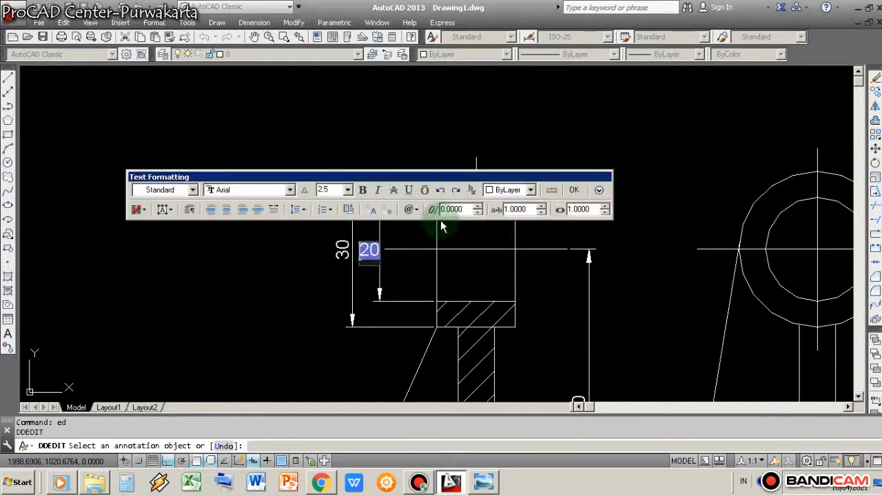
click(411, 209)
click(425, 232)
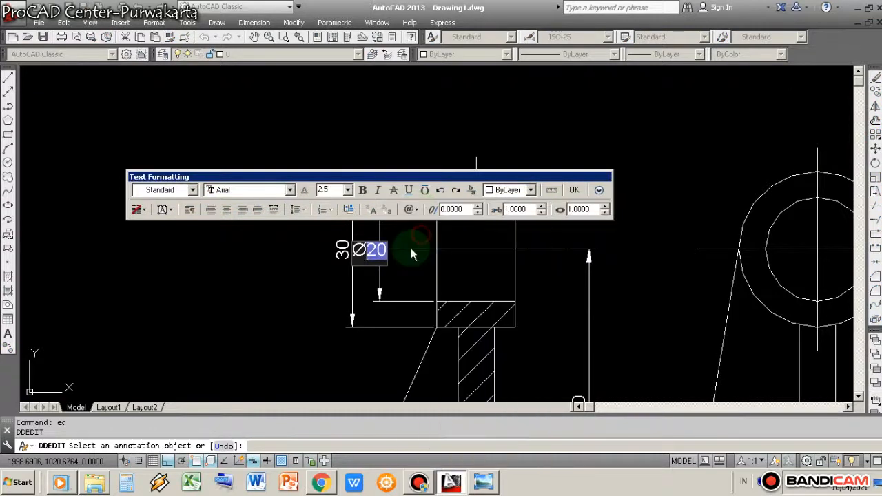
click(575, 190)
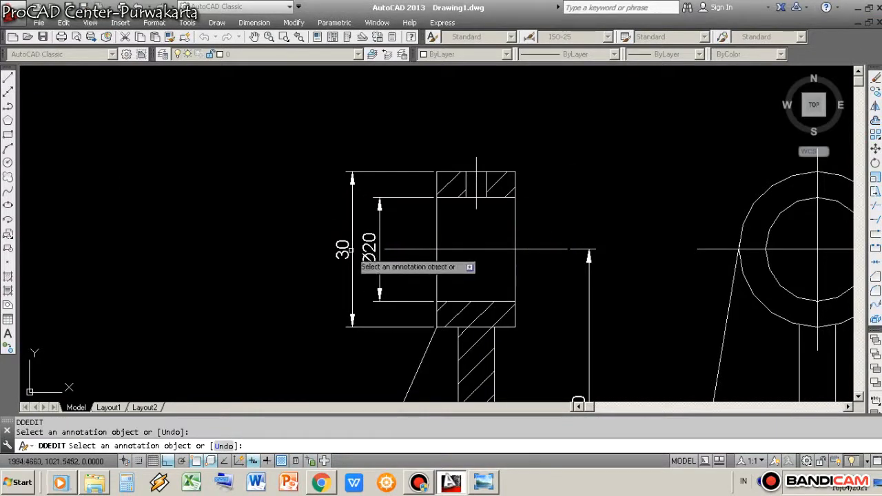
Add a diameter symbol before the boss's outer height dimension text and finish text editing
click(353, 262)
click(383, 210)
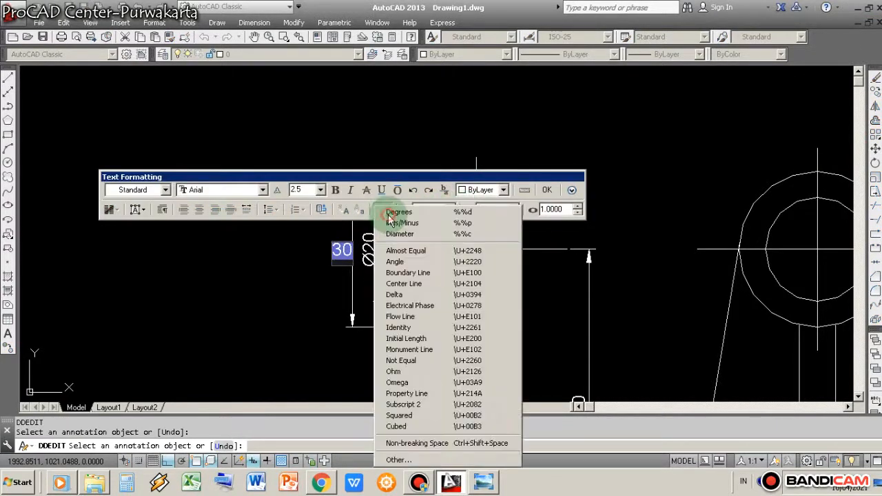
click(399, 234)
click(572, 189)
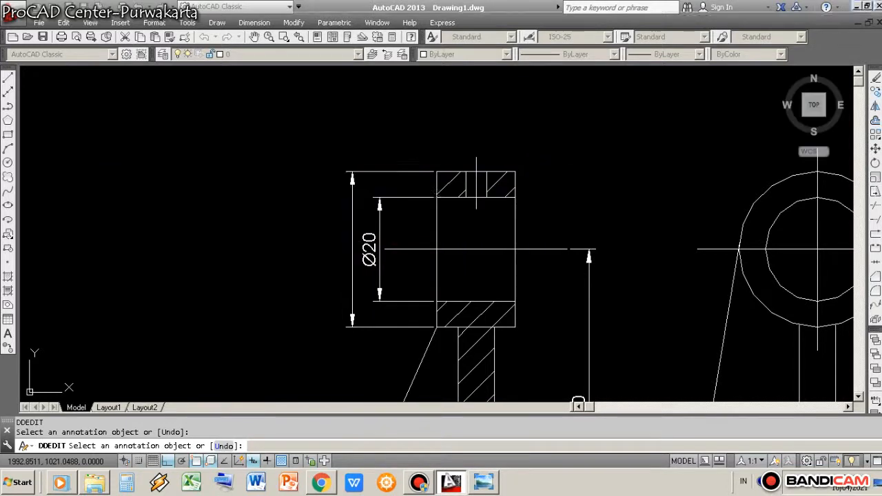
right_click(296, 148)
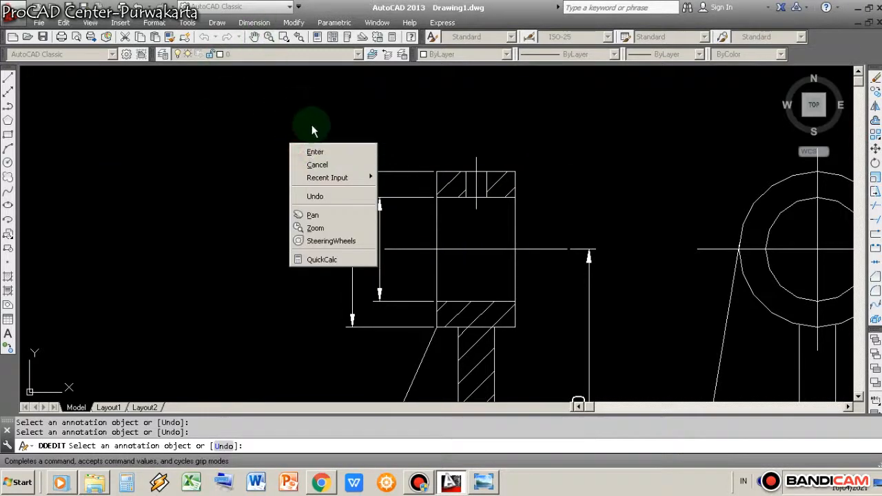
click(314, 153)
Dimension the horizontal distance from the boss's left edge to the small top hole's centre line, placed above the side view
click(254, 22)
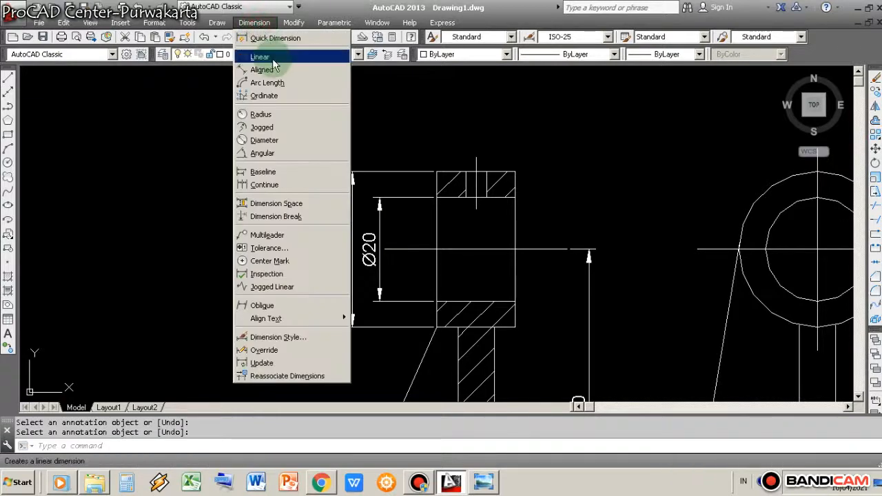
click(264, 57)
scroll(454, 157, up, 4)
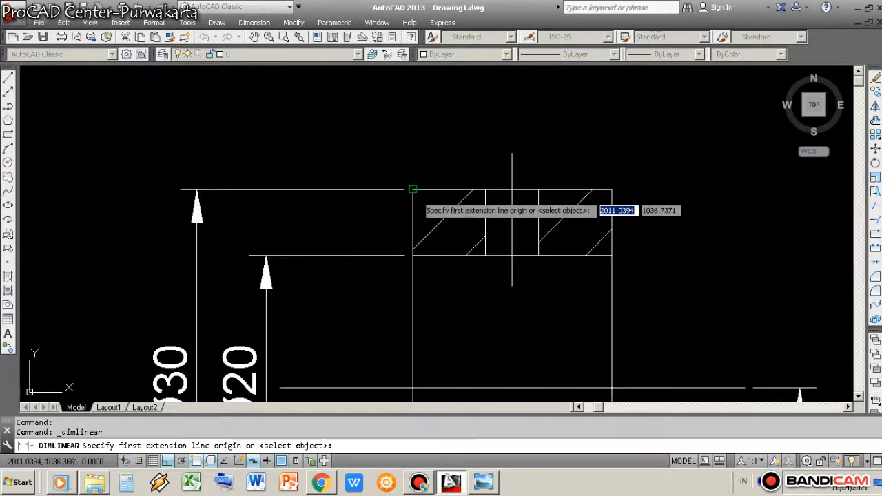
click(413, 190)
click(512, 153)
scroll(493, 181, down, 4)
click(500, 119)
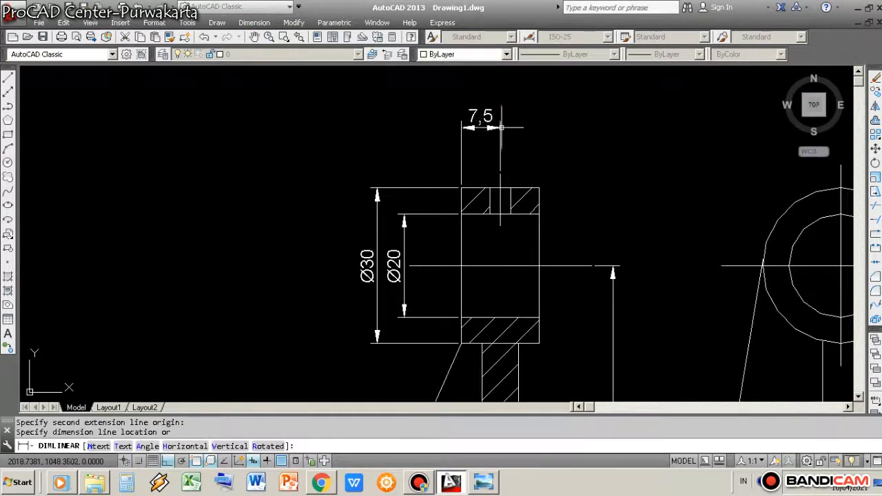
Dimension the width of the small top hole in the boss, placed between the boss and the 7,5 dimension
scroll(508, 183, up, 4)
key(Return)
click(446, 211)
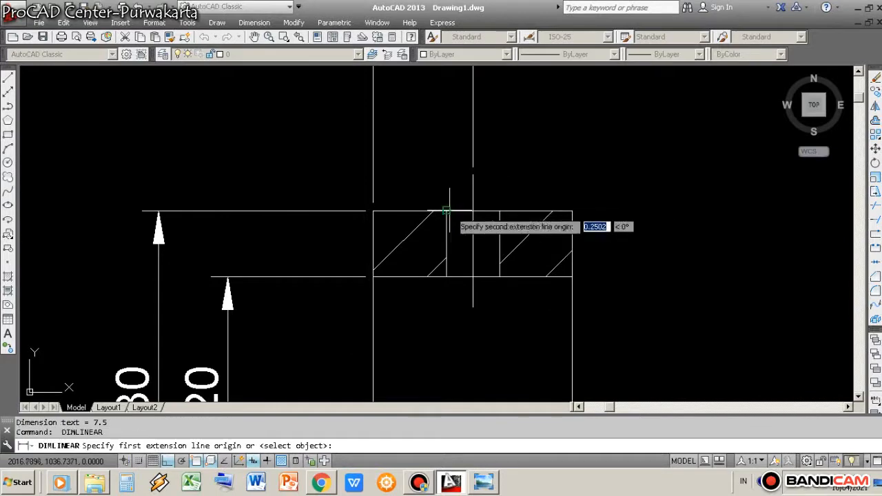
click(500, 211)
scroll(500, 210, down, 5)
scroll(510, 205, up, 2)
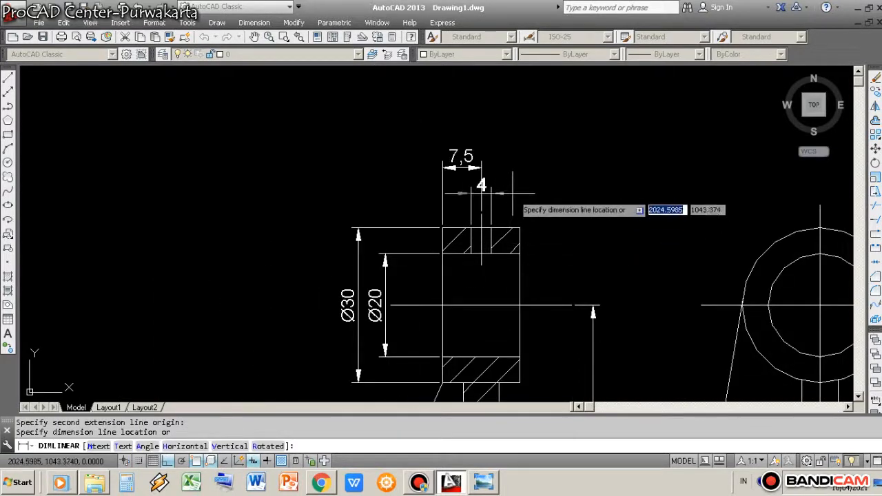
click(486, 192)
Add a diameter symbol before the small top hole's dimension text and finish text editing
scroll(486, 176, up, 4)
text(ed)
key(Return)
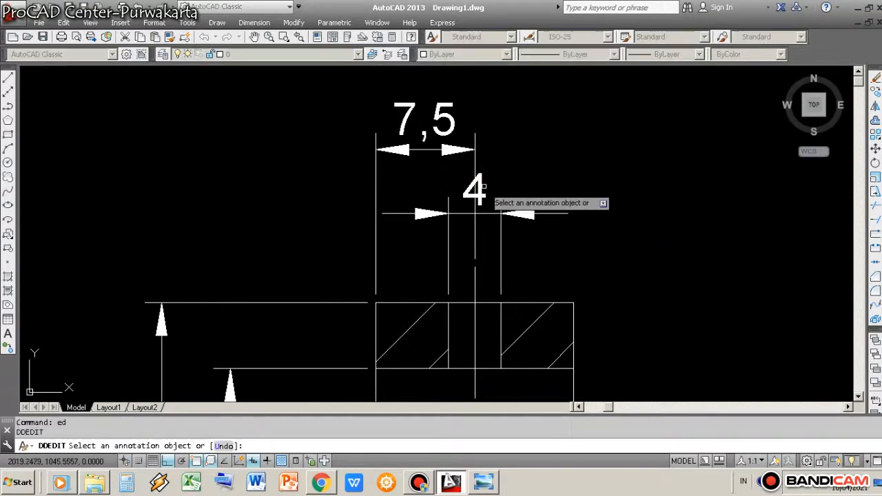
click(474, 190)
click(516, 139)
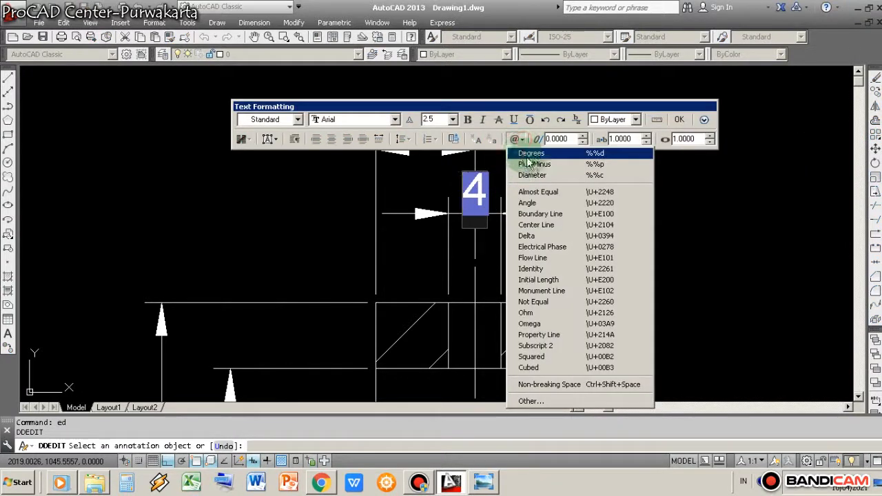
click(532, 175)
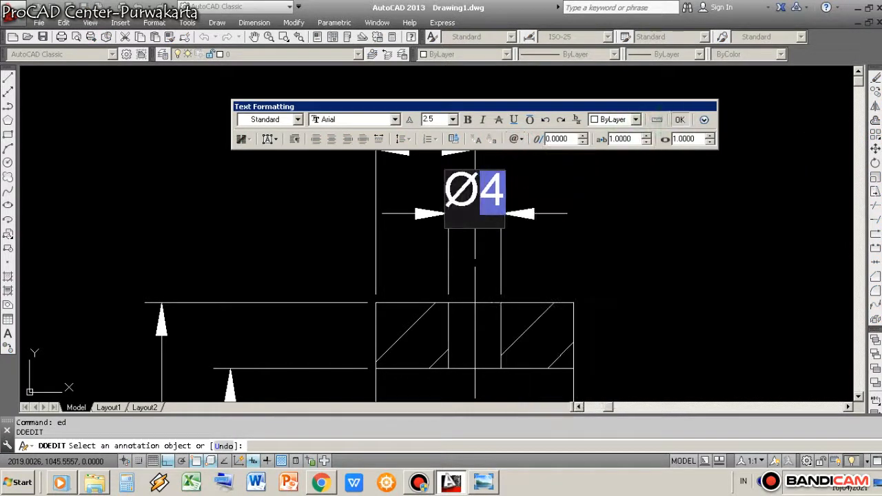
click(680, 120)
right_click(333, 170)
click(341, 176)
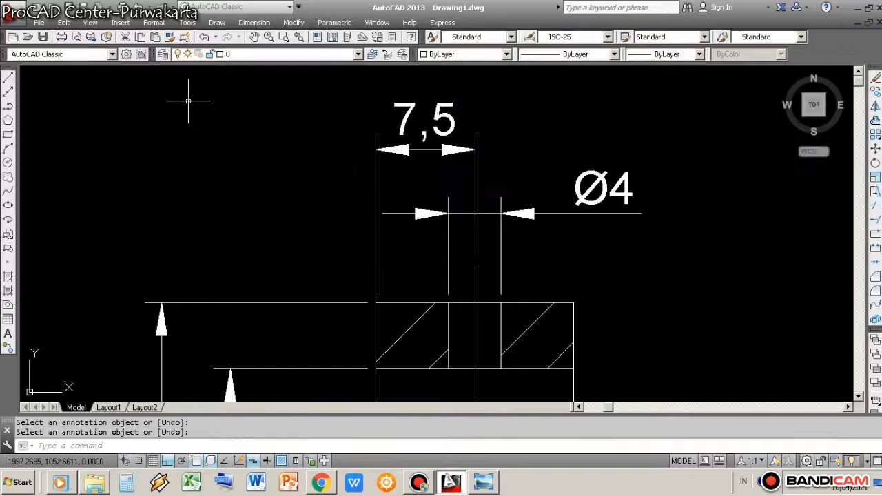
Dimension the boss's full width in the side view, placed above the hole-centre dimension
click(254, 22)
click(256, 55)
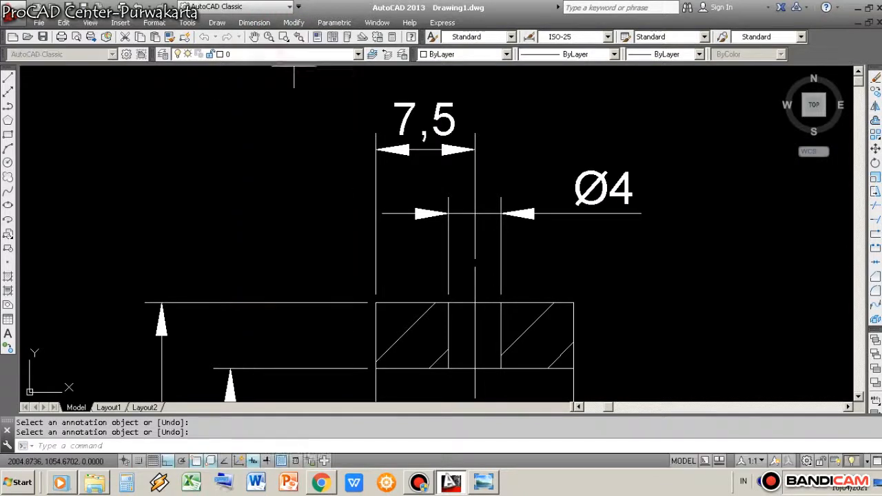
click(376, 301)
click(573, 301)
scroll(571, 298, down, 4)
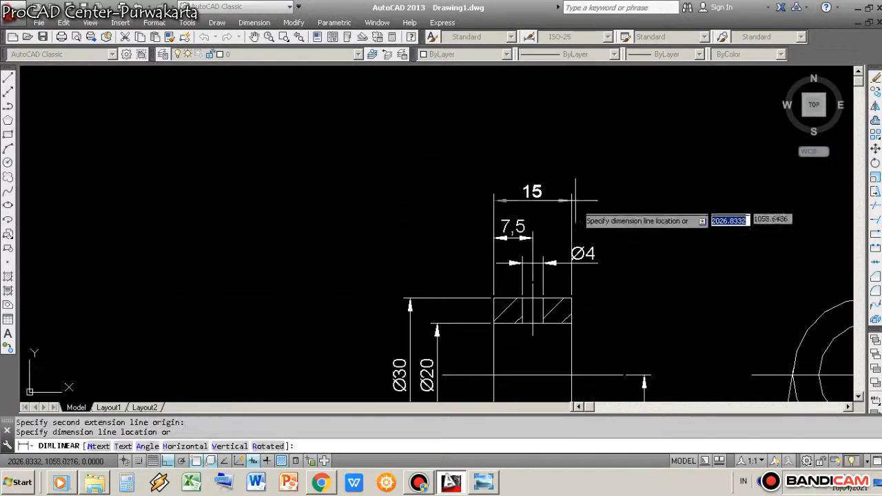
click(575, 200)
Dimension the thickness of the hatched vertical web in the side view, with the dimension placed inside the web
scroll(531, 295, down, 5)
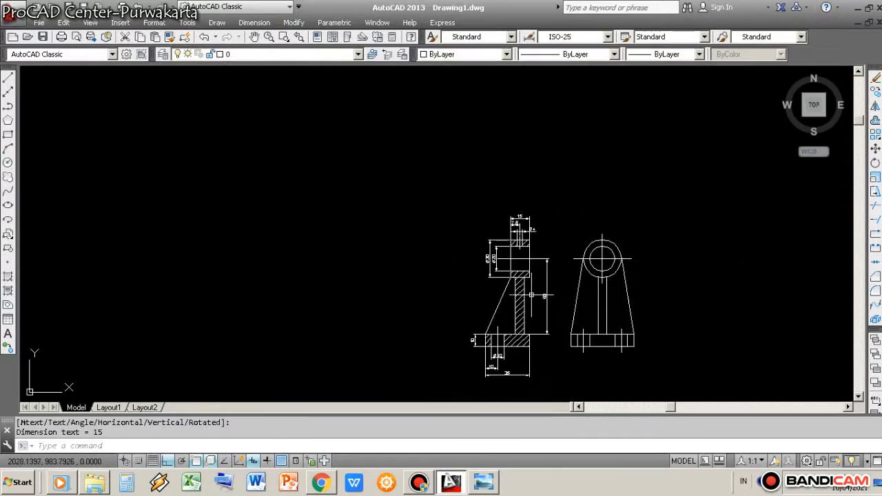
scroll(542, 360, up, 2)
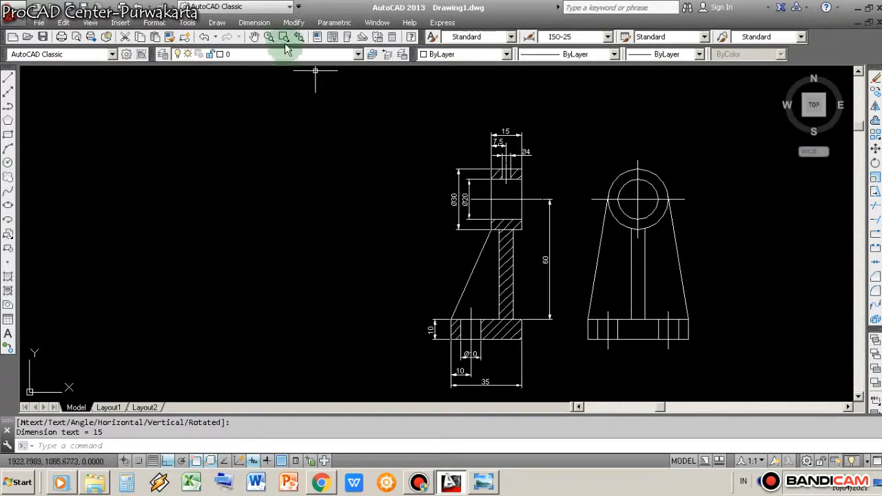
click(259, 23)
click(257, 57)
scroll(518, 269, up, 5)
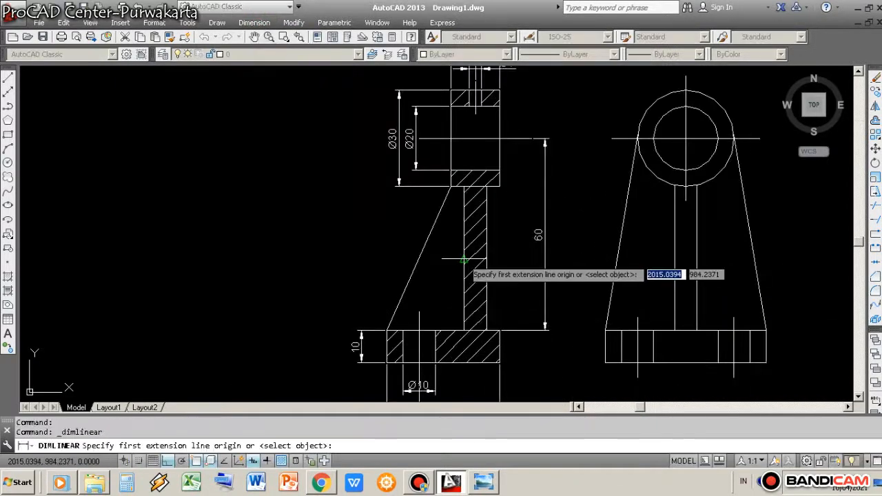
click(458, 258)
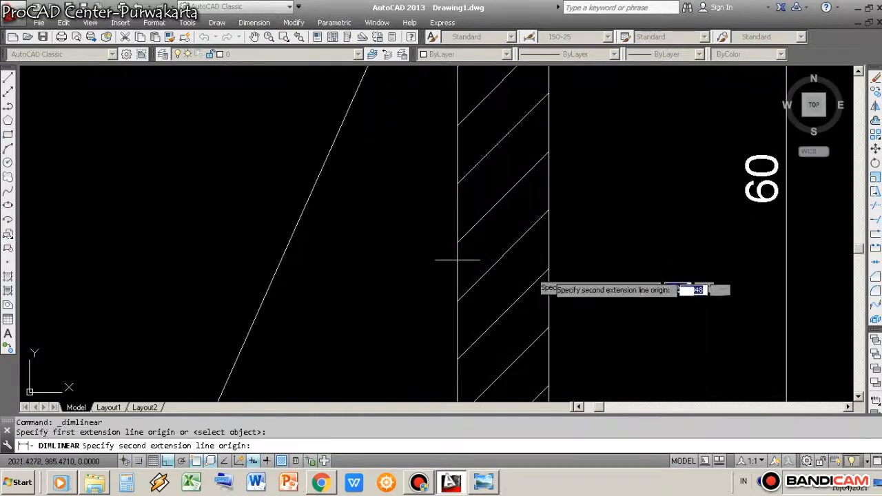
click(549, 260)
click(547, 260)
scroll(546, 261, down, 4)
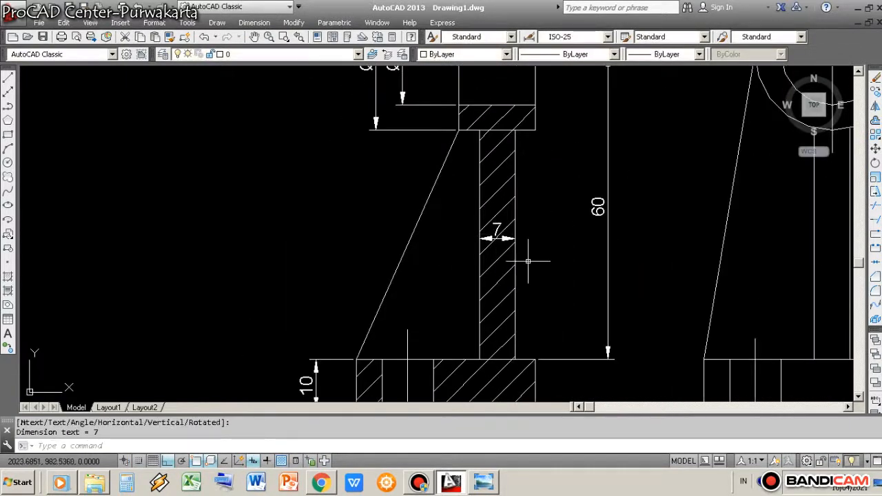
scroll(528, 262, down, 5)
scroll(536, 282, up, 3)
scroll(544, 313, up, 2)
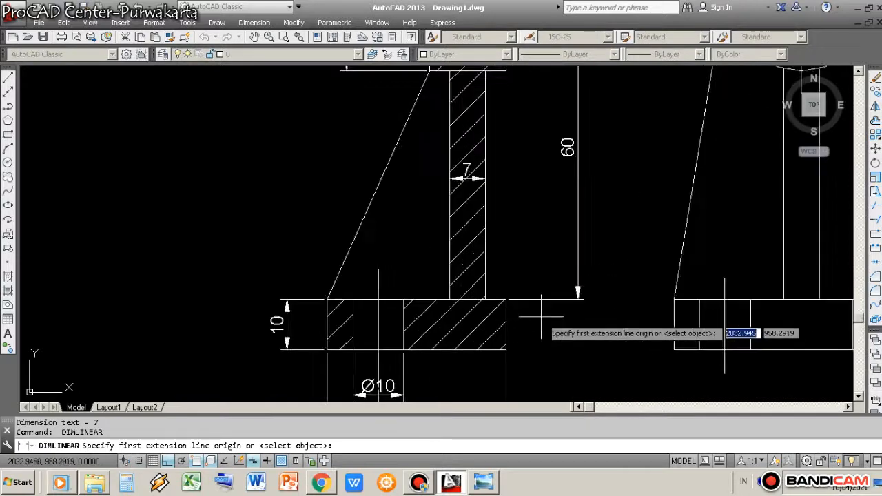
click(506, 300)
scroll(505, 300, down, 5)
scroll(538, 260, up, 5)
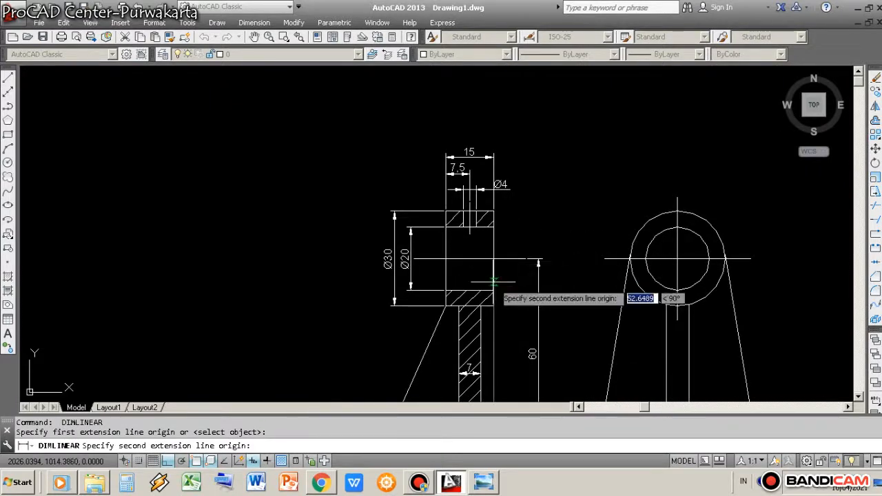
scroll(489, 221, up, 6)
click(432, 207)
scroll(432, 208, down, 4)
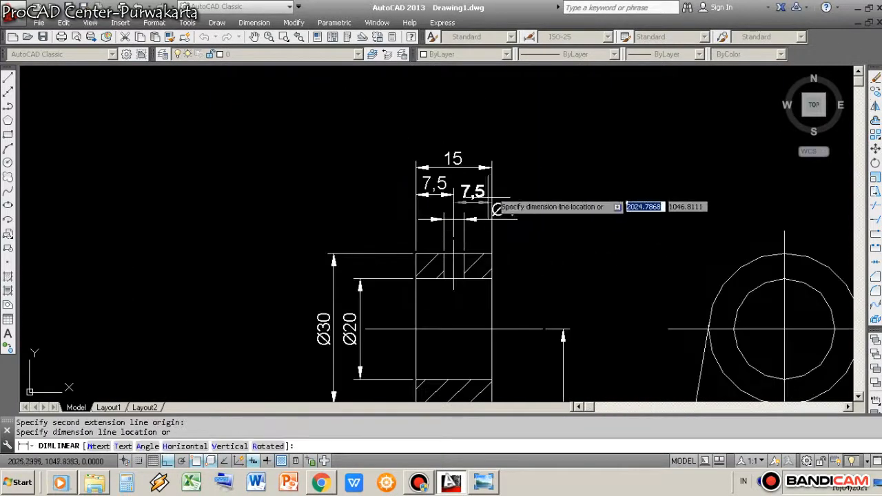
key(Escape)
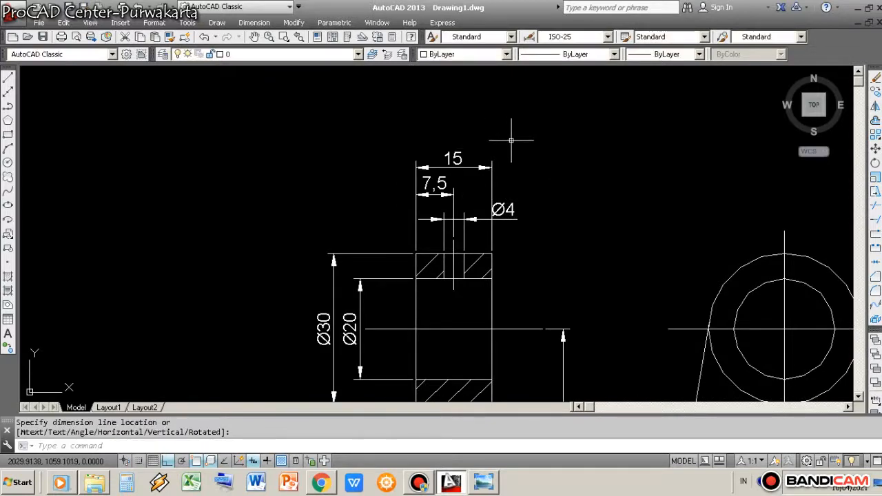
Dimension the horizontal offset from the base's upper right corner to the web's right face, aligned with the web thickness dimension
scroll(517, 364, down, 3)
middle_drag(517, 363, 503, 195)
scroll(493, 246, down, 2)
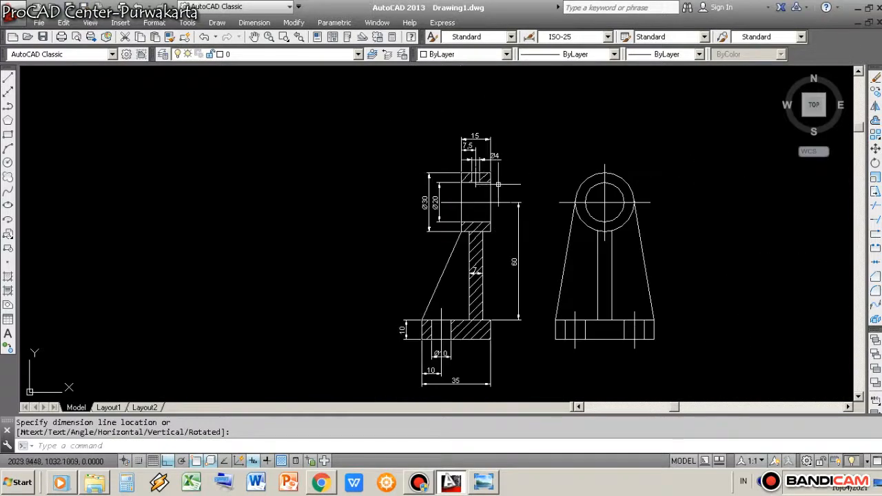
scroll(497, 184, up, 3)
scroll(489, 290, down, 4)
scroll(483, 321, up, 4)
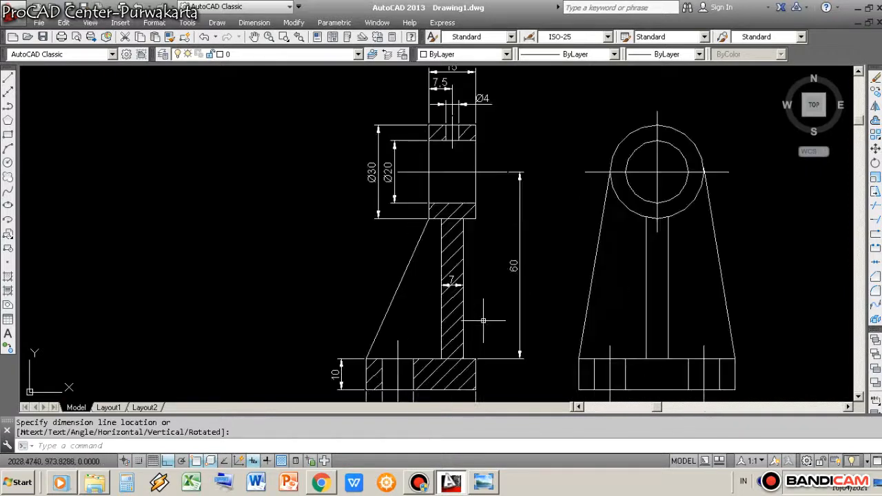
scroll(463, 365, up, 2)
key(Return)
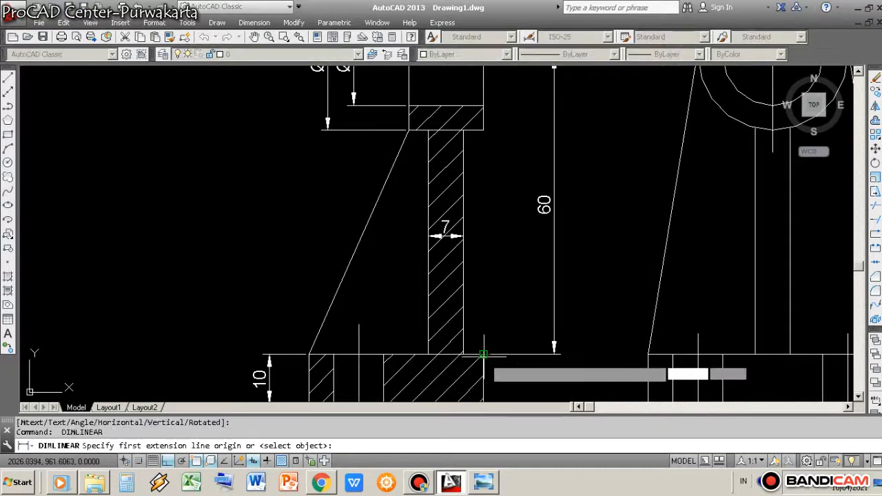
click(483, 354)
scroll(461, 259, up, 2)
click(465, 222)
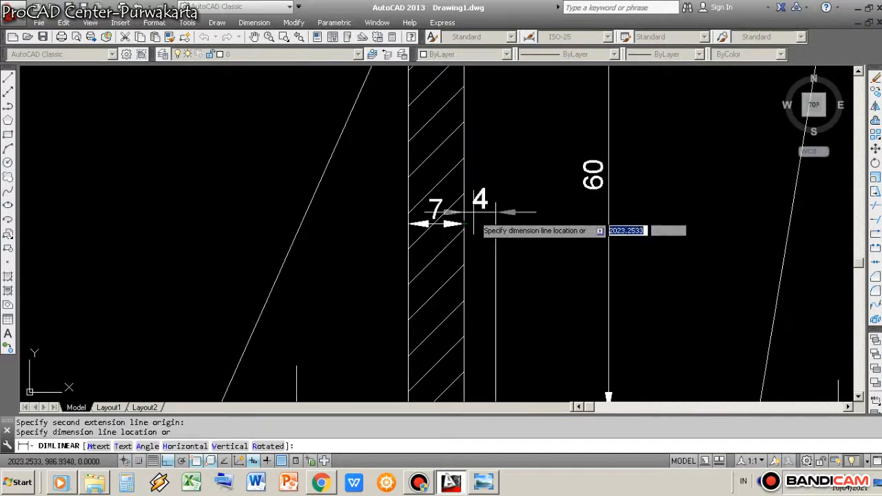
click(468, 223)
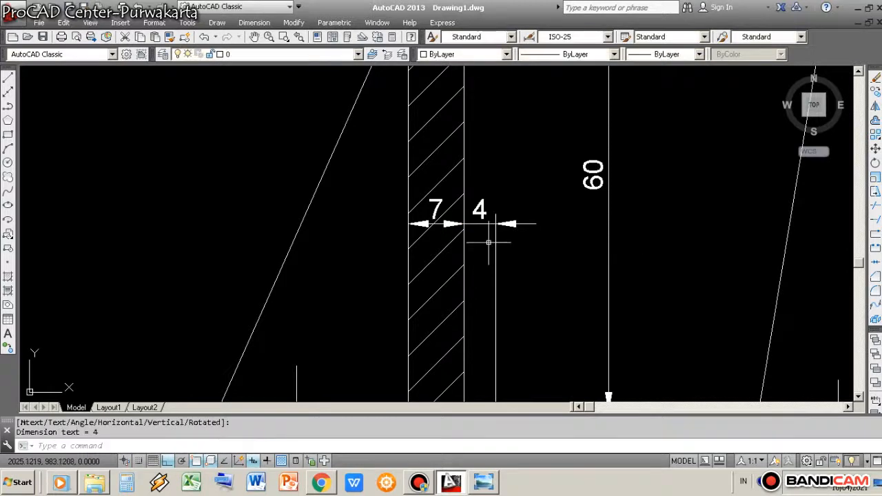
scroll(489, 239, down, 6)
scroll(490, 240, up, 4)
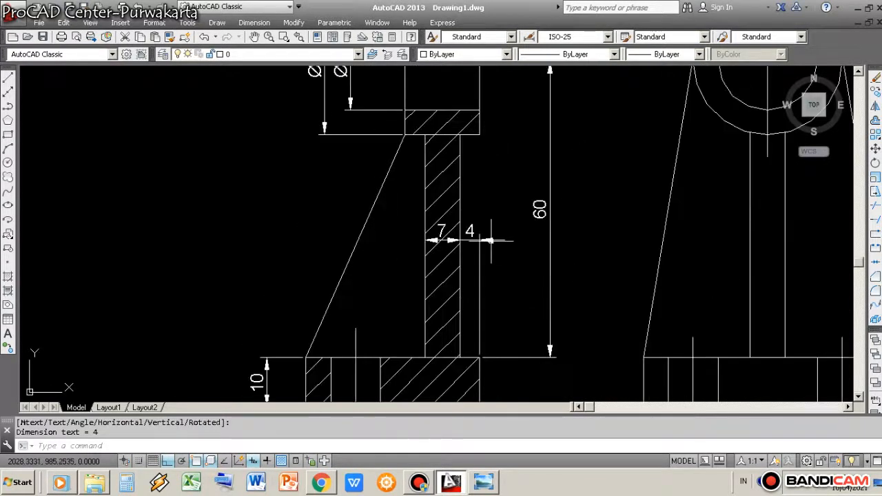
text(x)
key(Return)
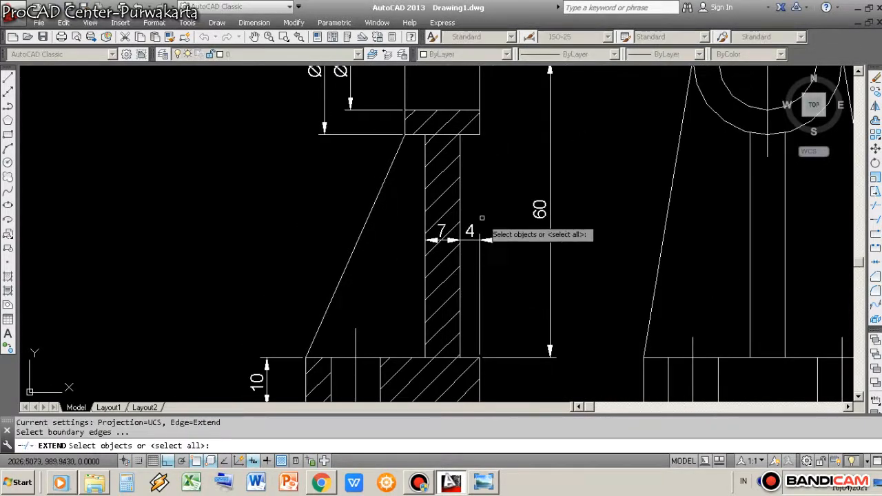
right_click(505, 237)
right_click(517, 258)
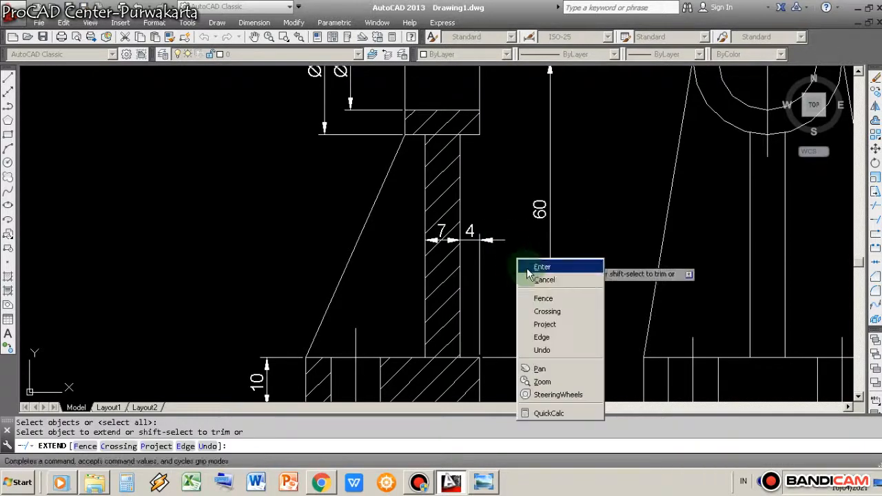
click(530, 280)
text(d)
key(Return)
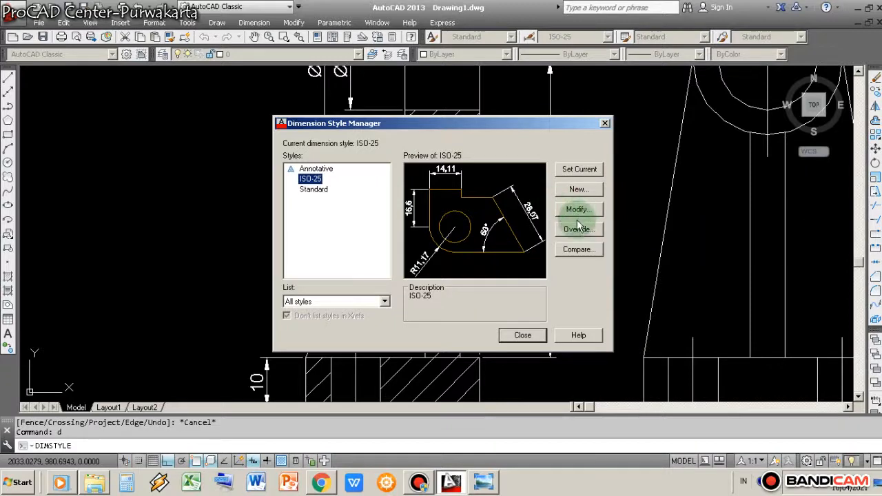
click(522, 335)
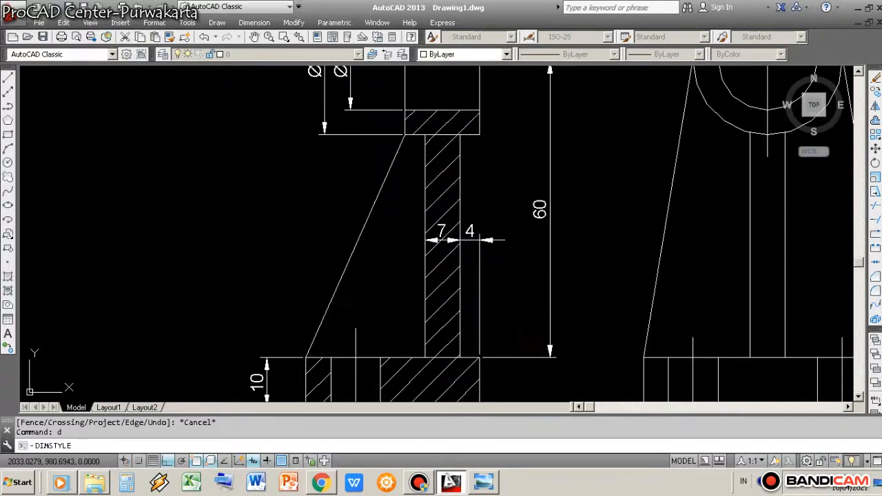
Dimension the horizontal spacing between the two base hole centre lines in the front view, placed just below the base
scroll(515, 212, down, 3)
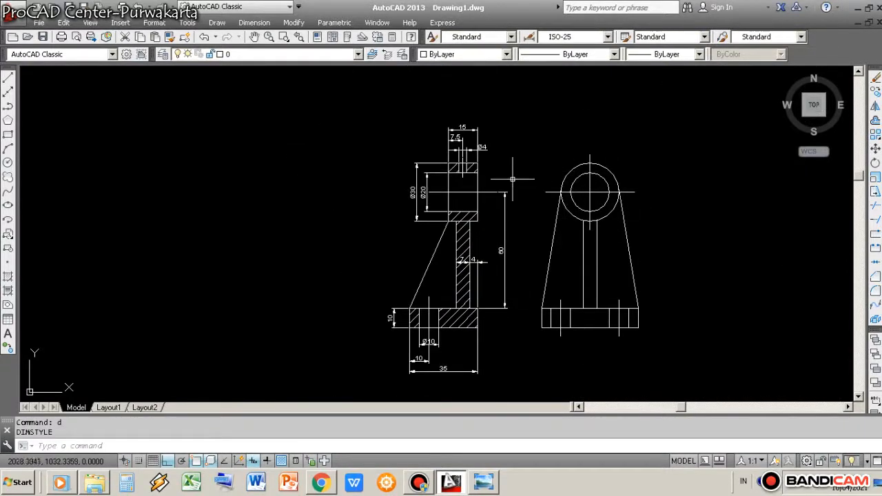
click(255, 22)
click(261, 55)
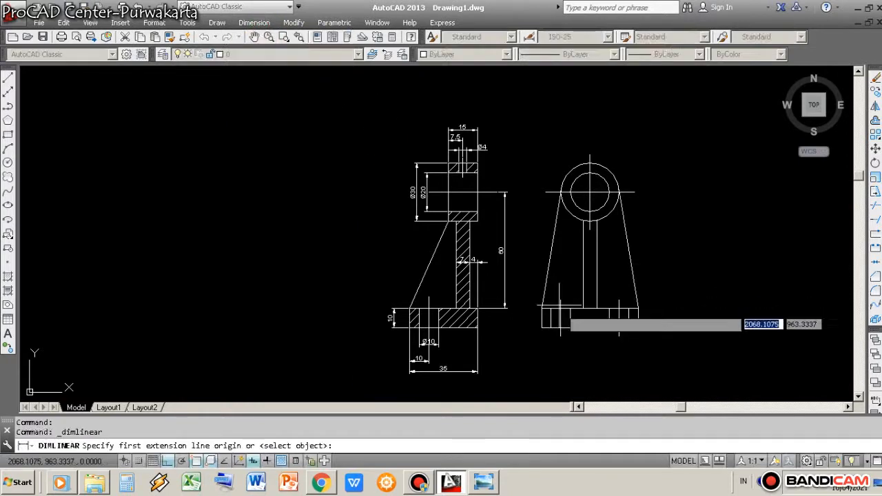
scroll(619, 324, up, 4)
click(544, 330)
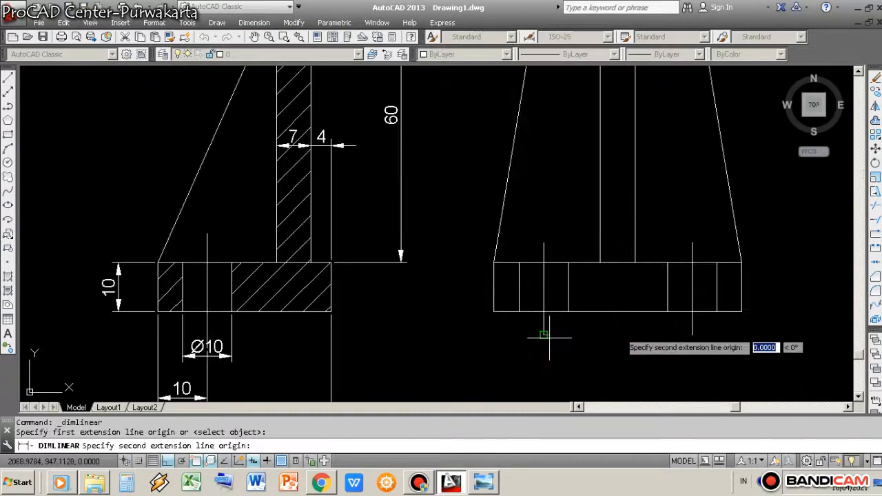
click(692, 334)
scroll(692, 334, down, 2)
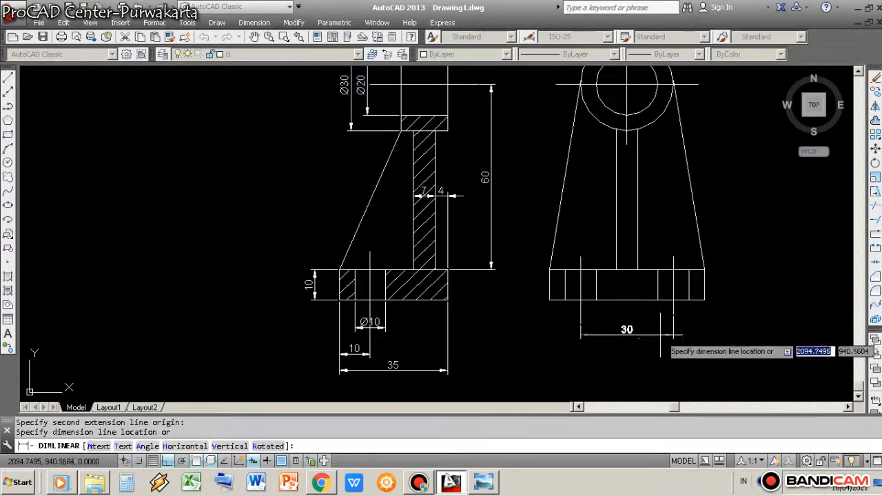
click(384, 328)
Dimension the base's full width in the front view, placed below the hole spacing dimension
key(Return)
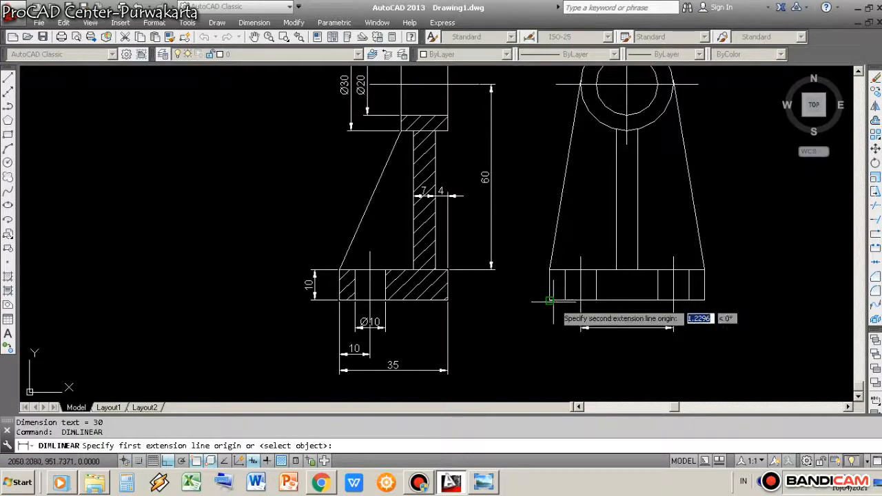
click(689, 301)
click(549, 301)
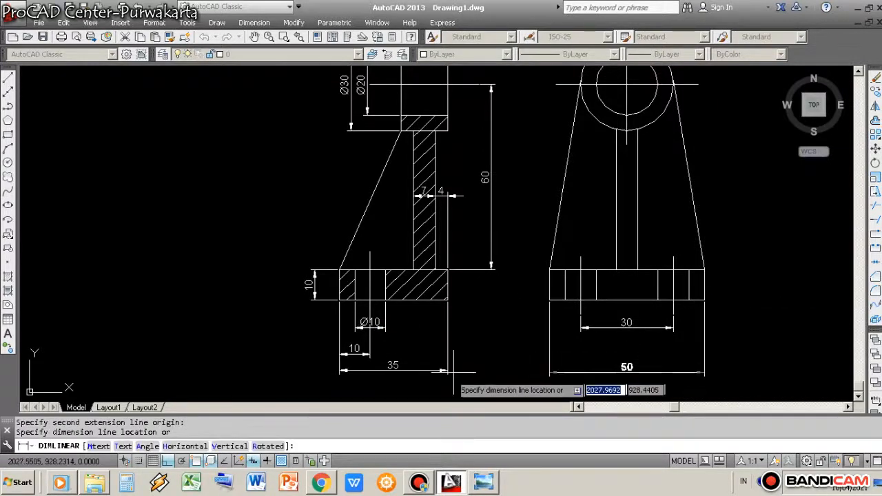
click(391, 353)
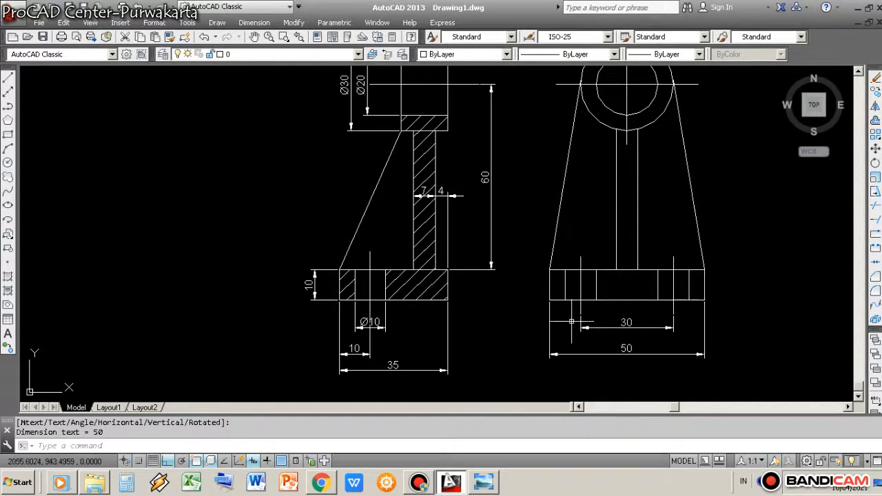
Dimension the horizontal distance from the front view base's left edge to the left hole's centre line, aligned with the hole spacing dimension
middle_drag(572, 321, 516, 354)
click(253, 22)
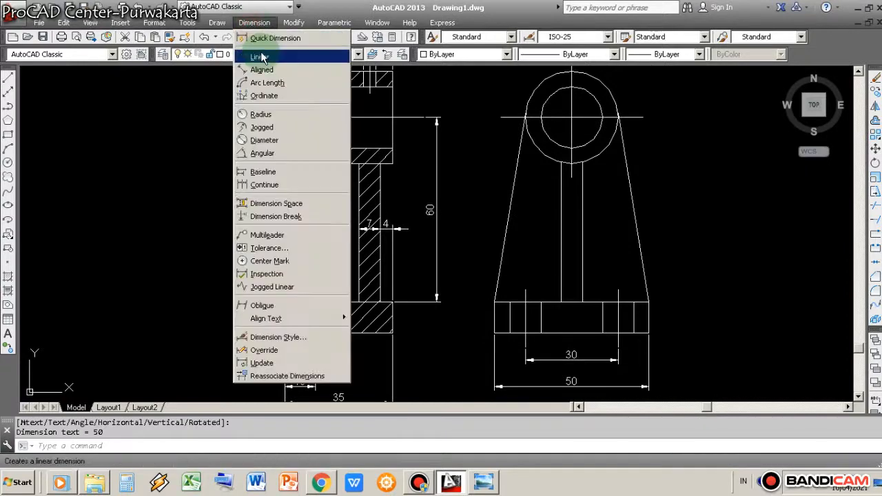
click(255, 55)
scroll(510, 330, up, 4)
click(557, 369)
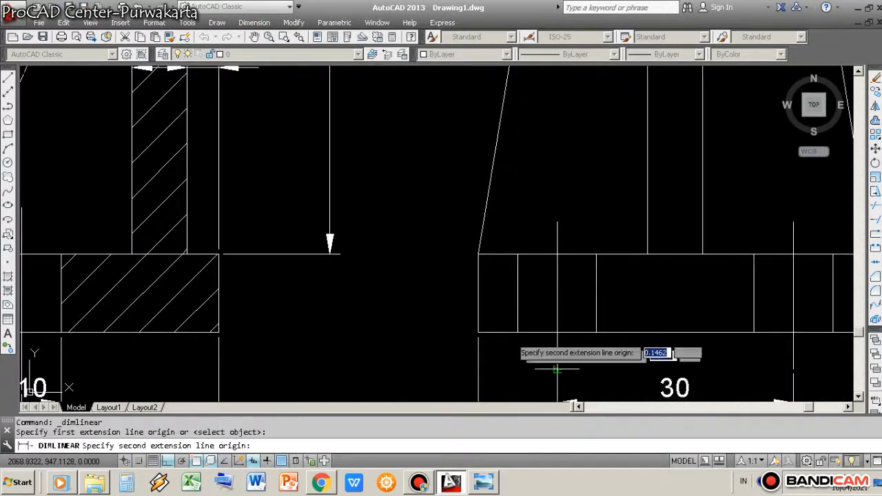
click(478, 332)
middle_drag(583, 398, 528, 311)
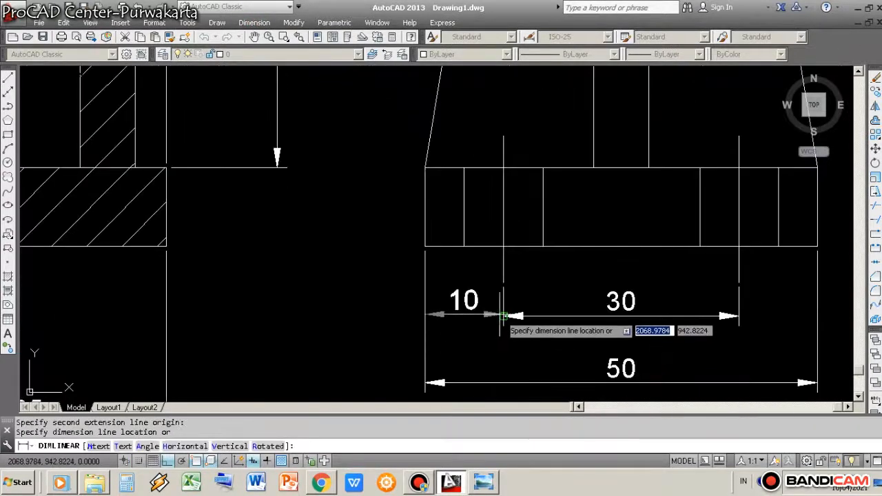
click(527, 316)
Dimension the thickness of the vertical rib in the front view, with the dimension placed inside the rib
scroll(527, 316, down, 8)
scroll(329, 267, up, 5)
scroll(329, 267, up, 4)
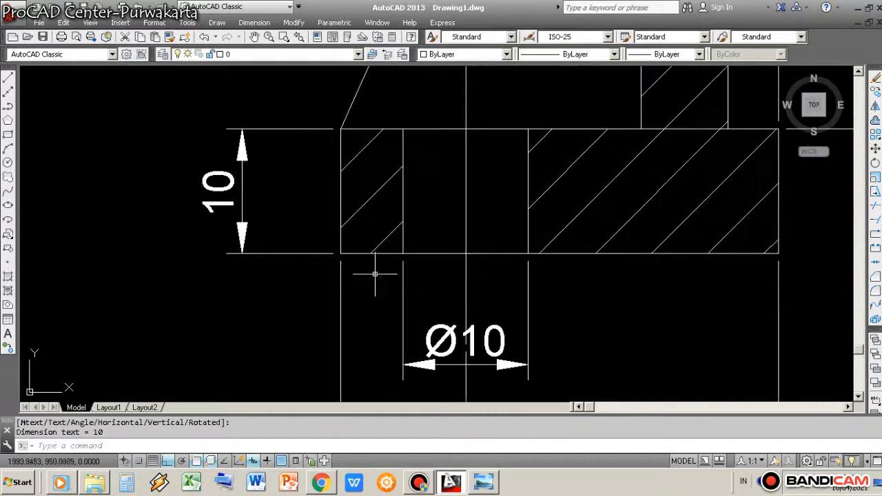
scroll(430, 280, down, 4)
scroll(339, 315, down, 4)
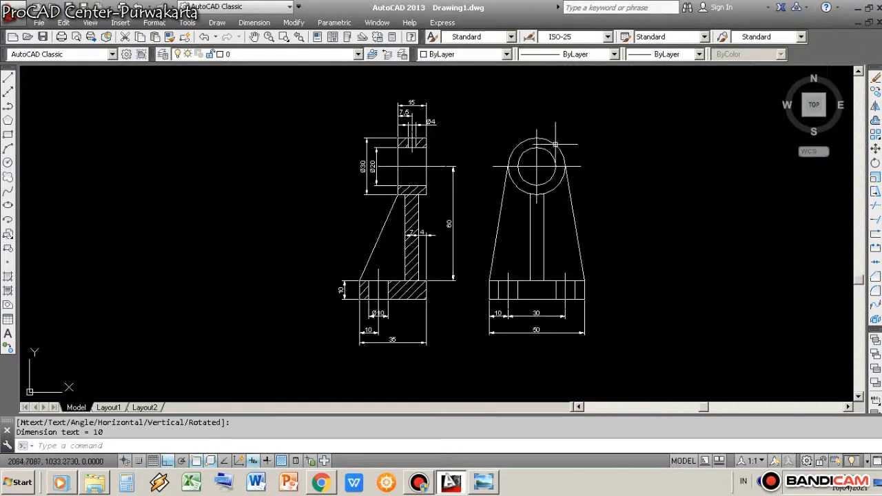
key(Return)
scroll(536, 244, up, 4)
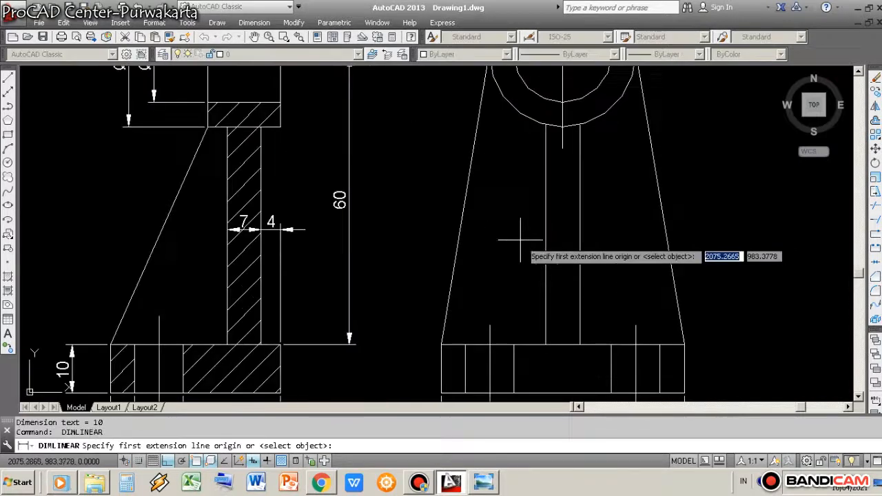
click(546, 234)
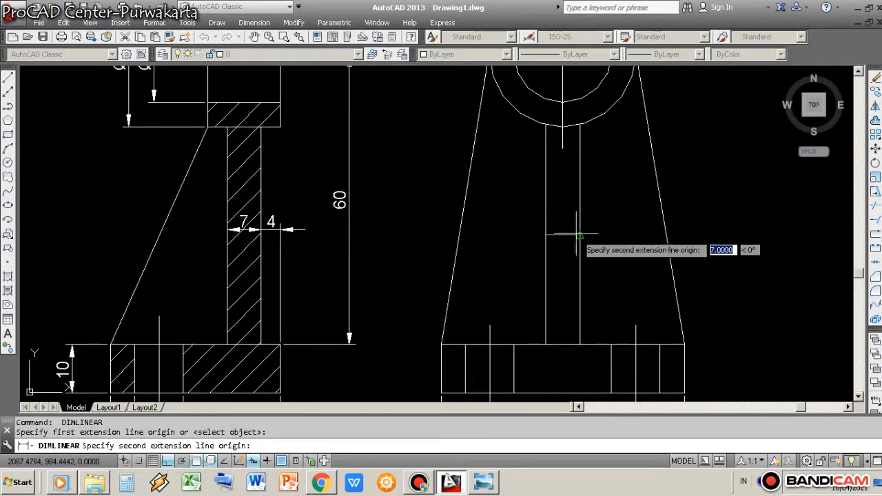
click(579, 234)
click(576, 236)
scroll(576, 236, down, 4)
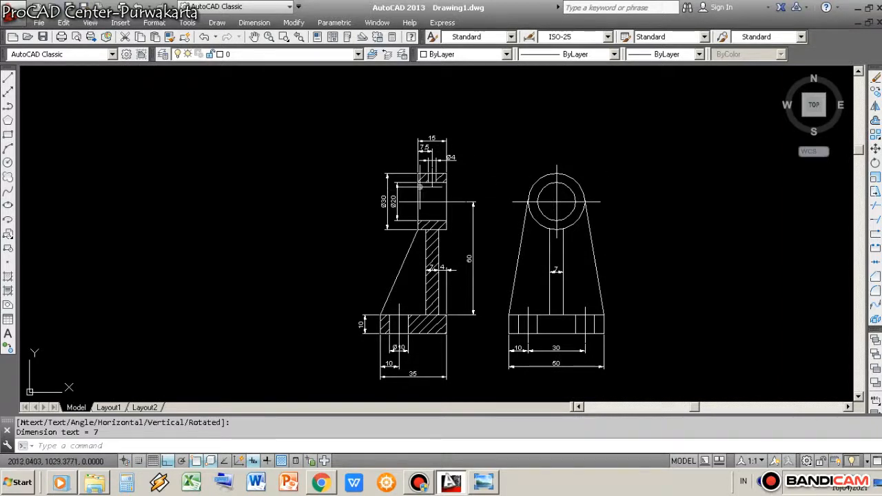
Offset the front view boss's vertical centre line by 2 to both sides to form the small hole's edges
scroll(557, 162, up, 4)
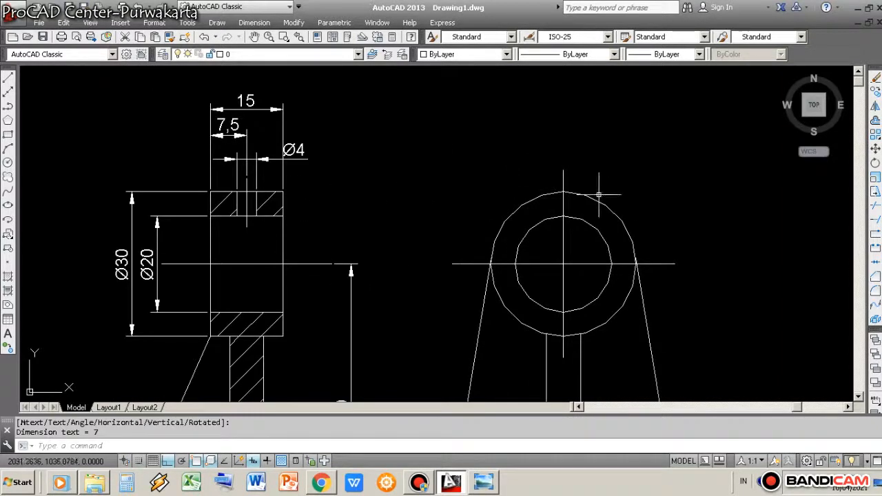
text(o)
key(Return)
text(2)
key(Return)
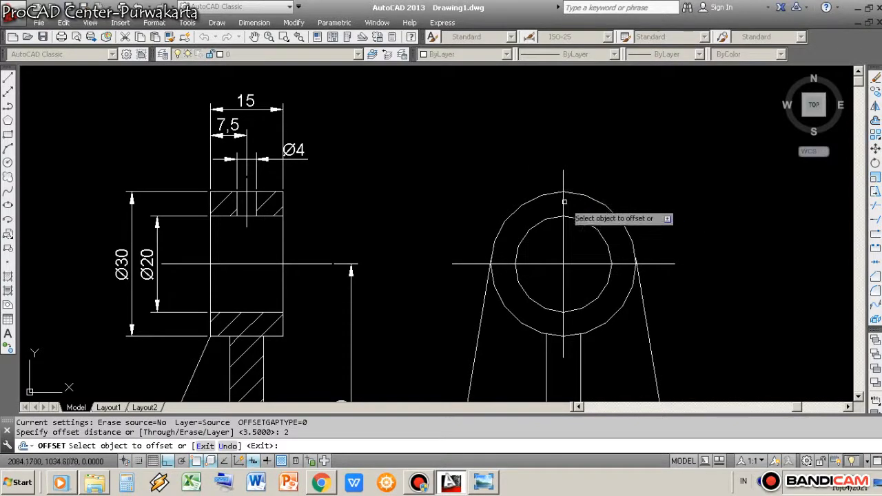
click(563, 218)
click(563, 209)
click(606, 161)
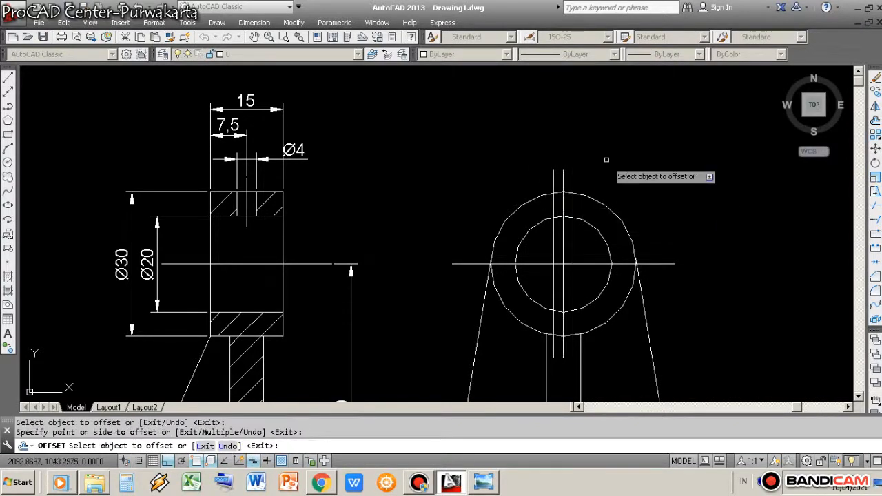
right_click(607, 163)
click(620, 173)
Trim both offset lines inside the boss's inner circle and above its outer circle
key(Return)
click(607, 161)
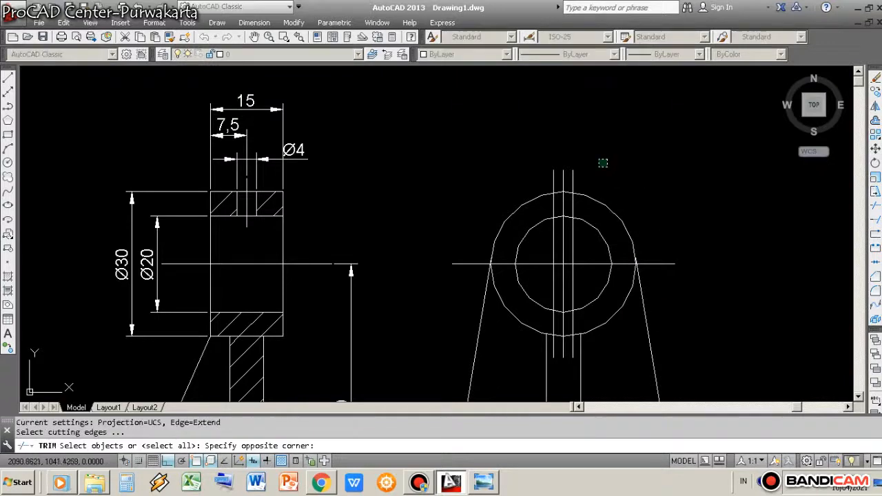
click(547, 228)
right_click(567, 236)
click(576, 243)
click(571, 231)
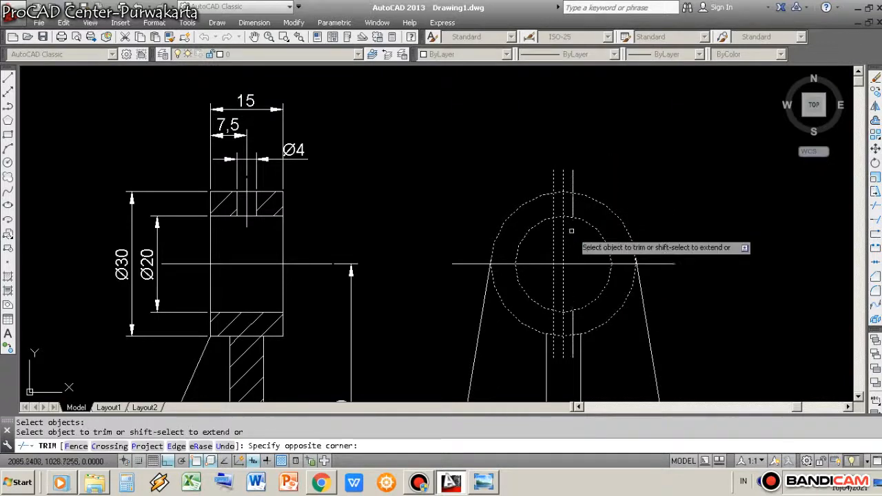
click(554, 228)
click(554, 185)
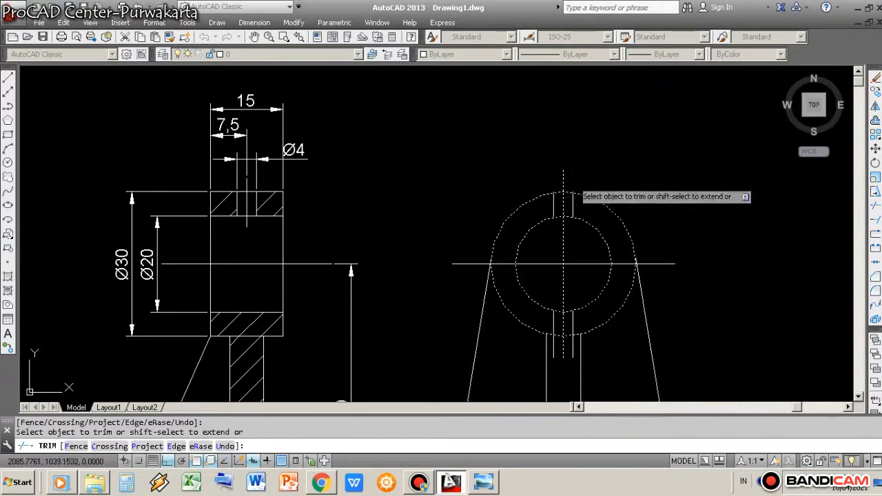
right_click(582, 178)
click(590, 186)
Erase the two leftover offset line pieces at the lower part of the front view's boss
text(e)
key(Return)
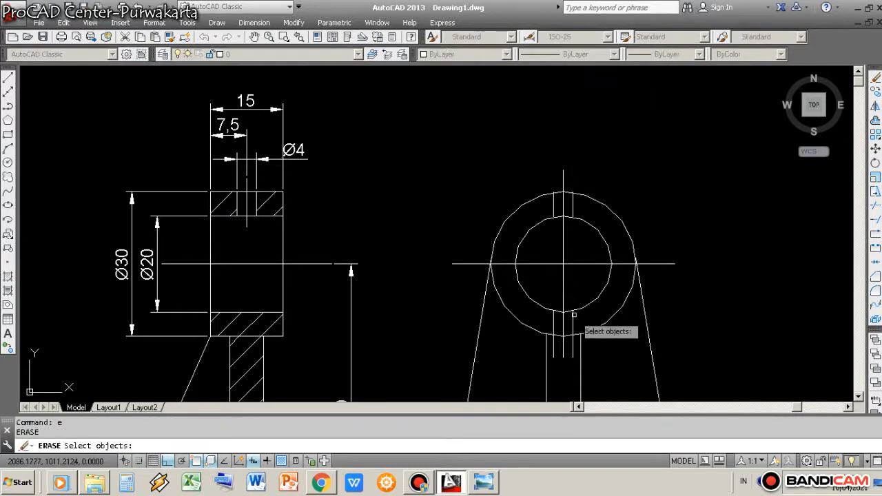
click(530, 297)
key(Return)
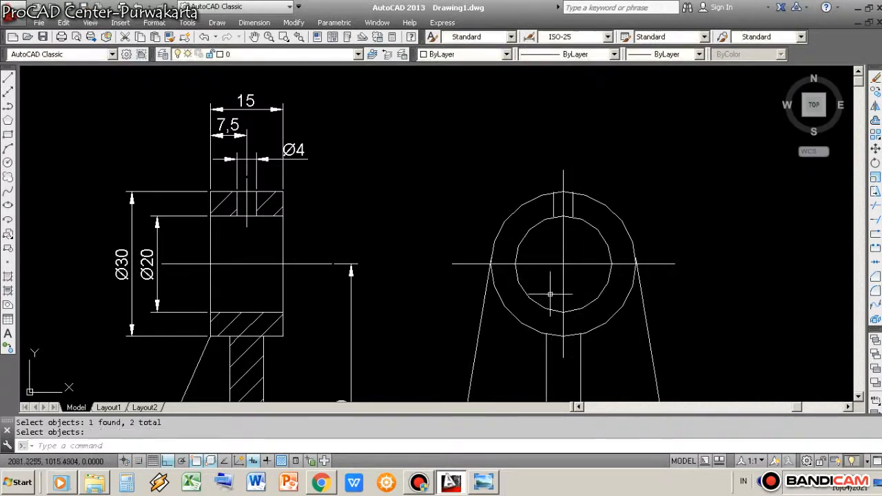
Zoom to the drawing's extents and check the finished views against the axle support reference picture in Windows Photo Viewer
scroll(562, 225, down, 6)
text(z)
key(Return)
text(e)
key(Return)
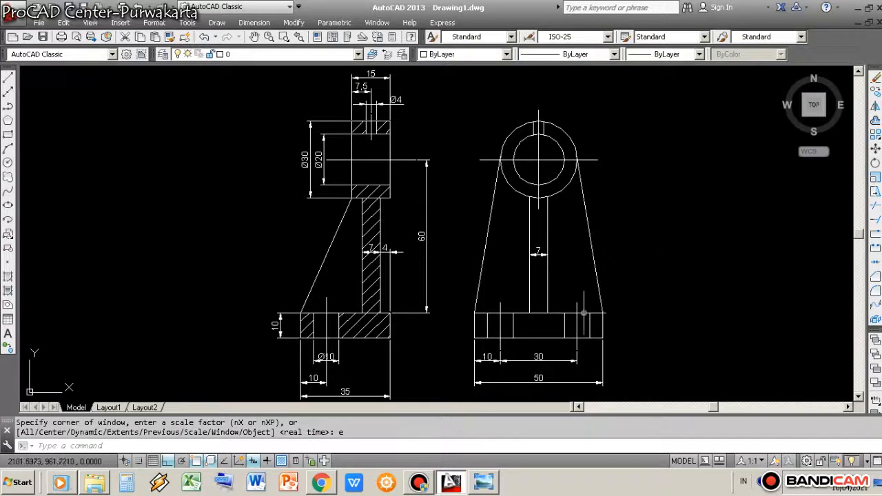
mouse_move(488, 482)
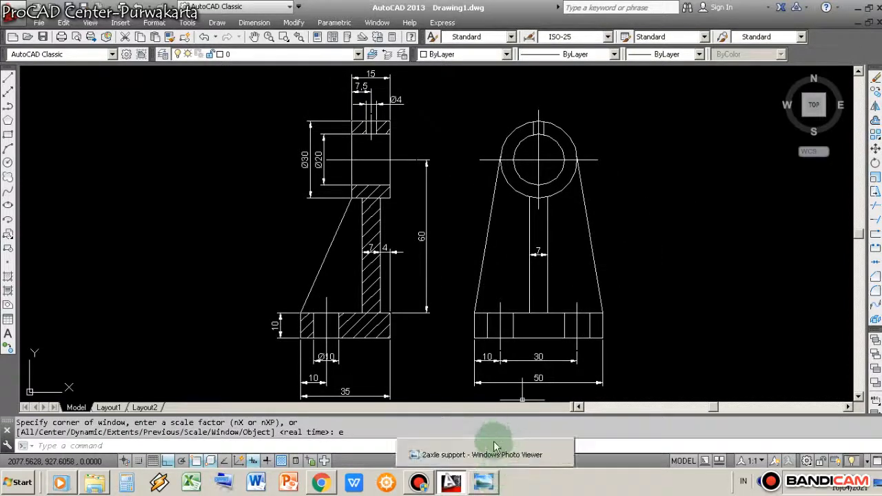
click(502, 449)
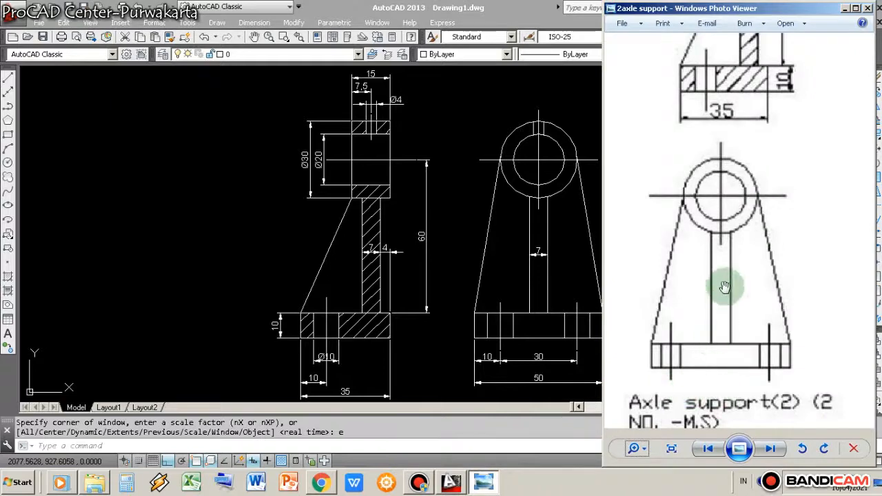
click(845, 7)
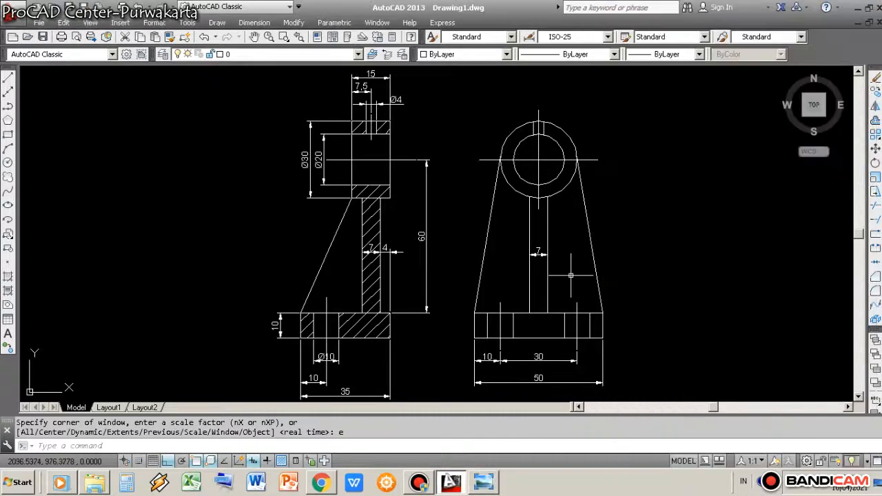